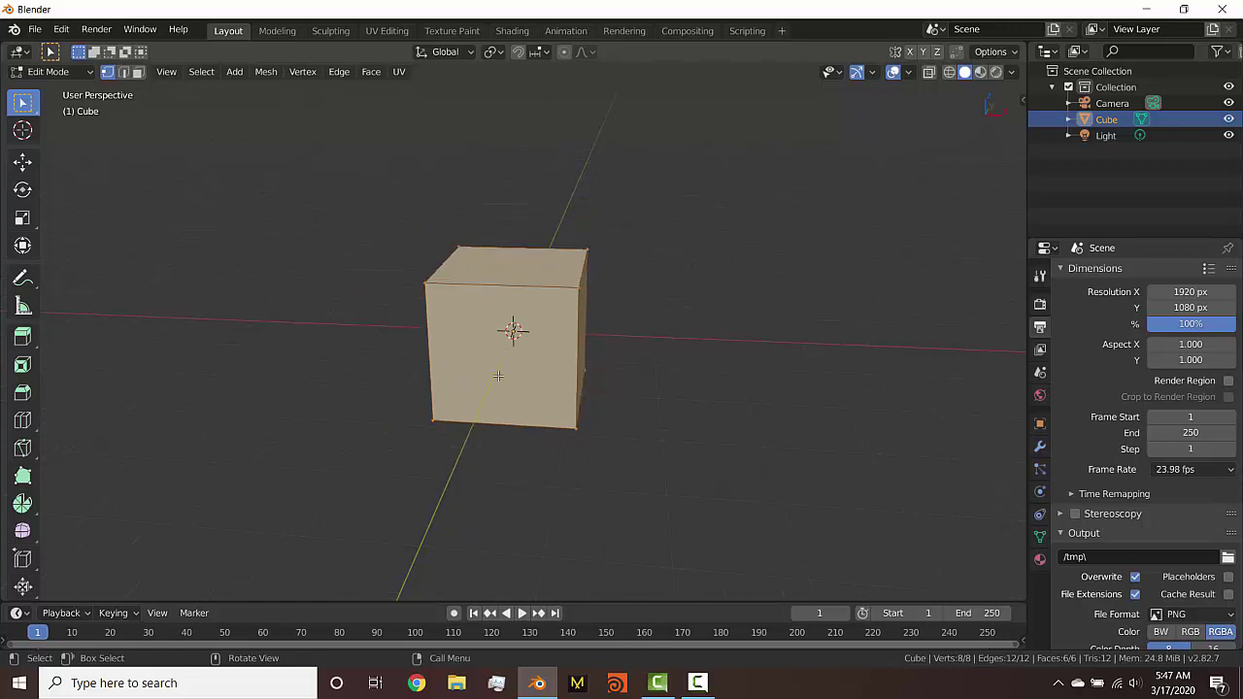
pyautogui.moveTo(498, 375); pyautogui.dragTo(527, 370, button='middle')
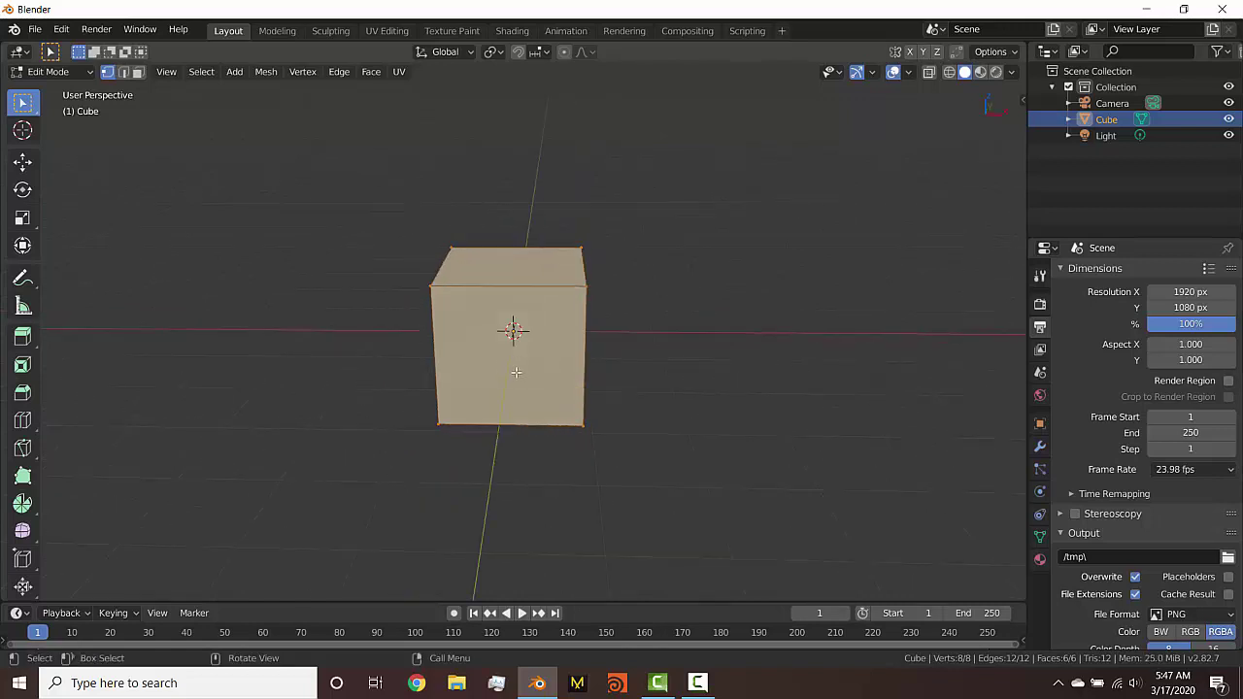
pyautogui.moveTo(648, 358); pyautogui.dragTo(603, 351, button='middle')
pyautogui.click(46, 73)
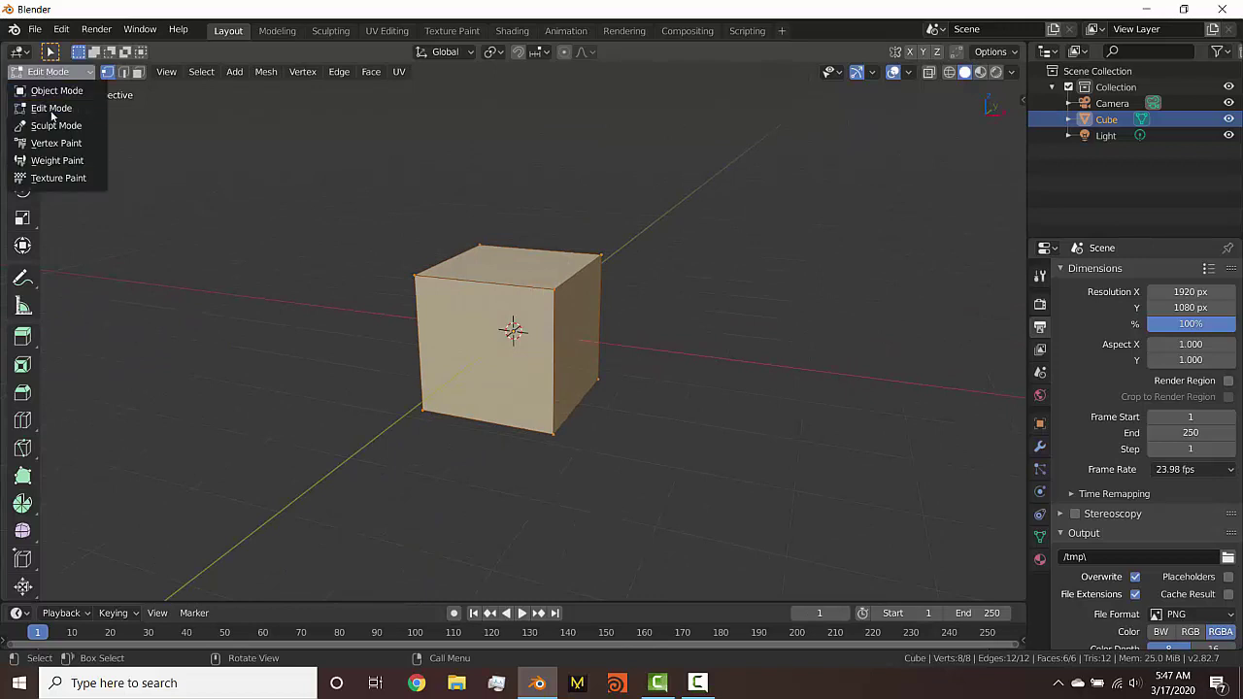
pyautogui.click(52, 106)
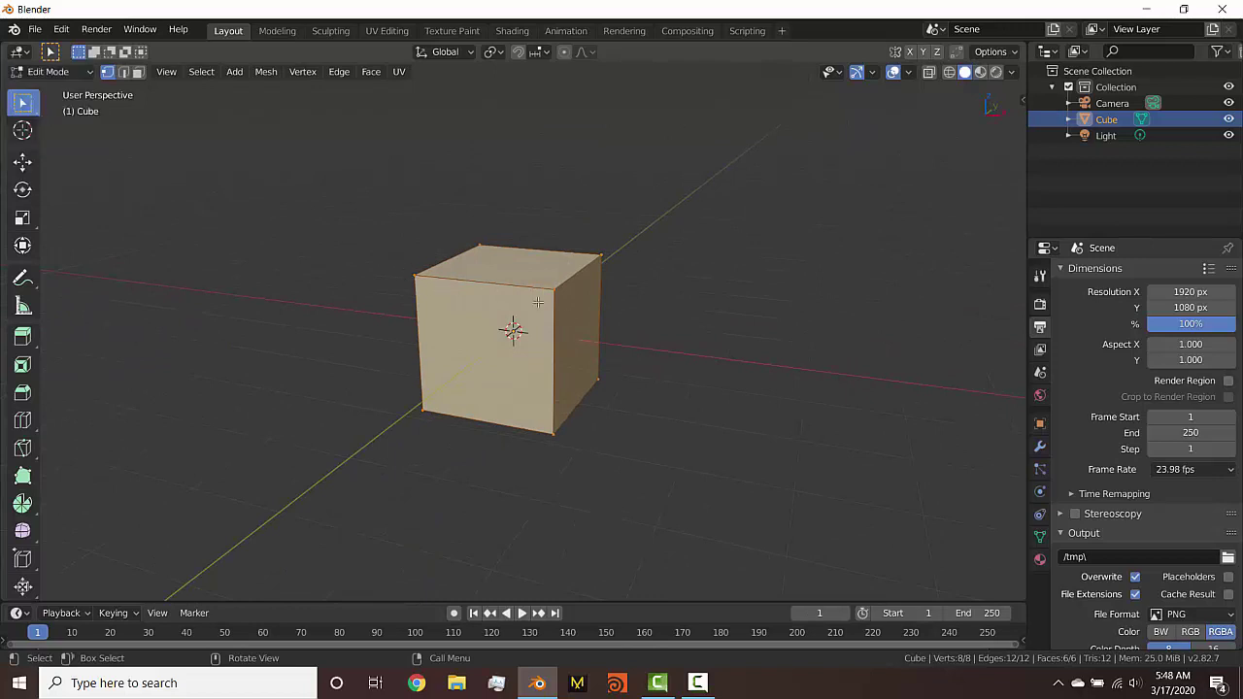
pyautogui.scroll(1, 551, 337)
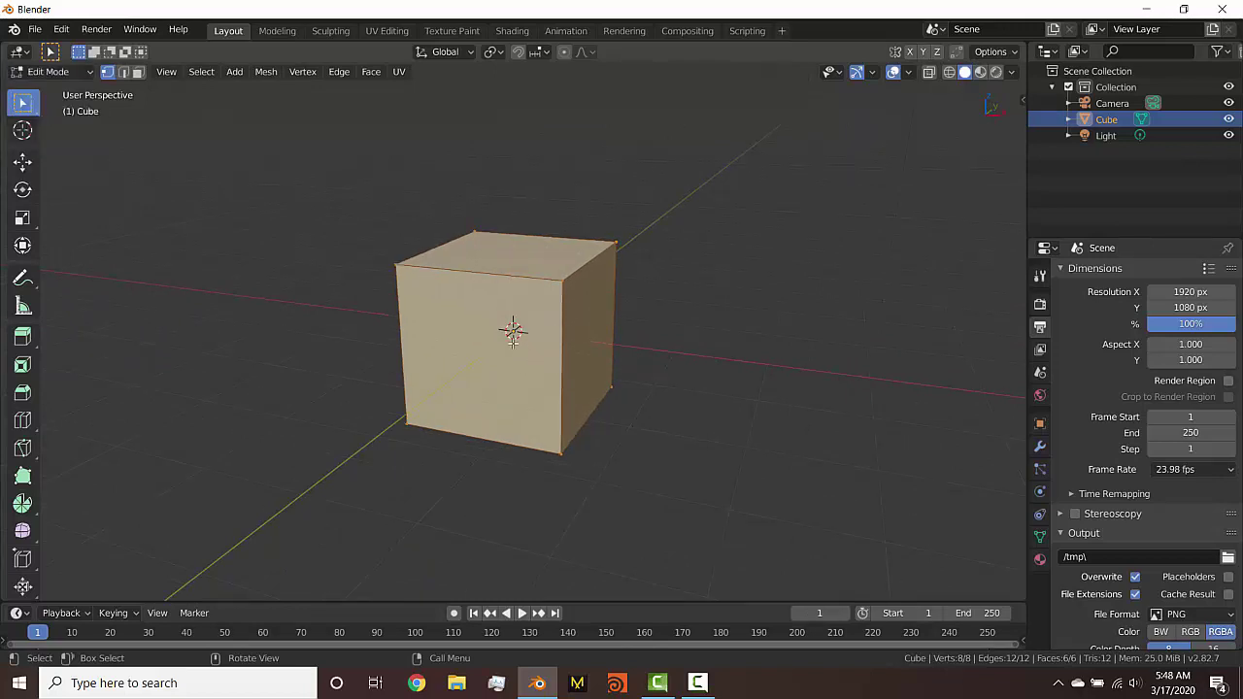
# Select the cube's entire mesh and subdivide it
pyautogui.hotkey('alt', 'a')
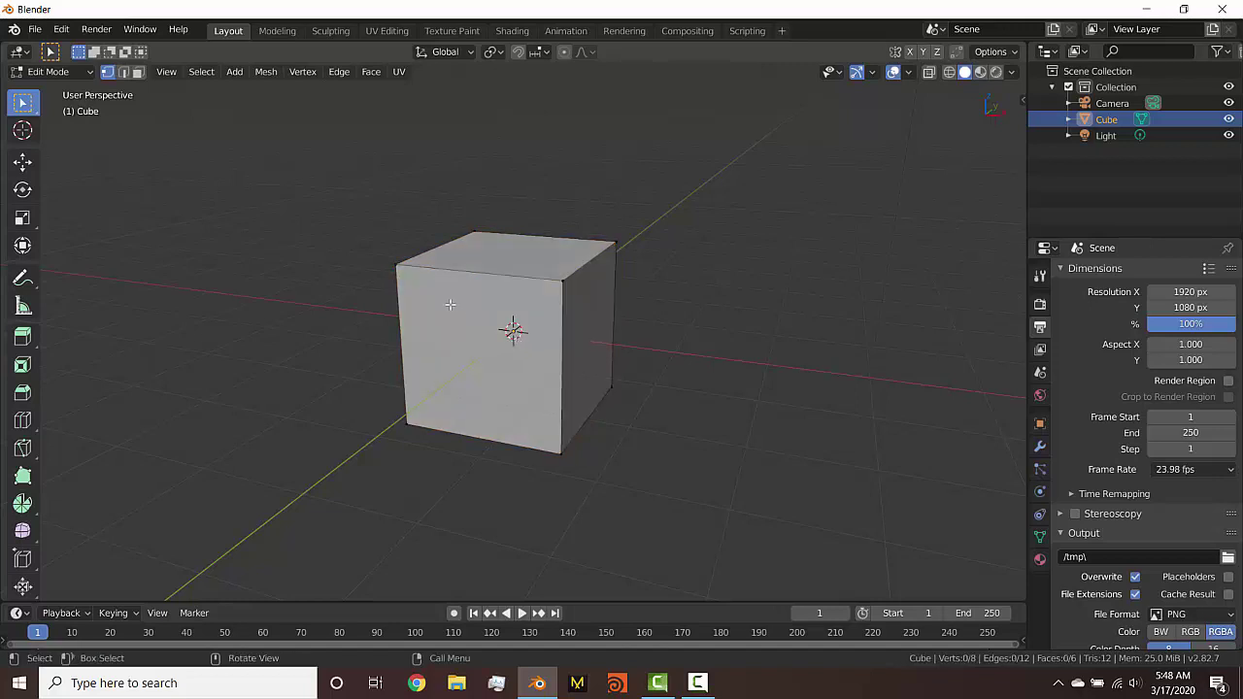
pyautogui.press('a')
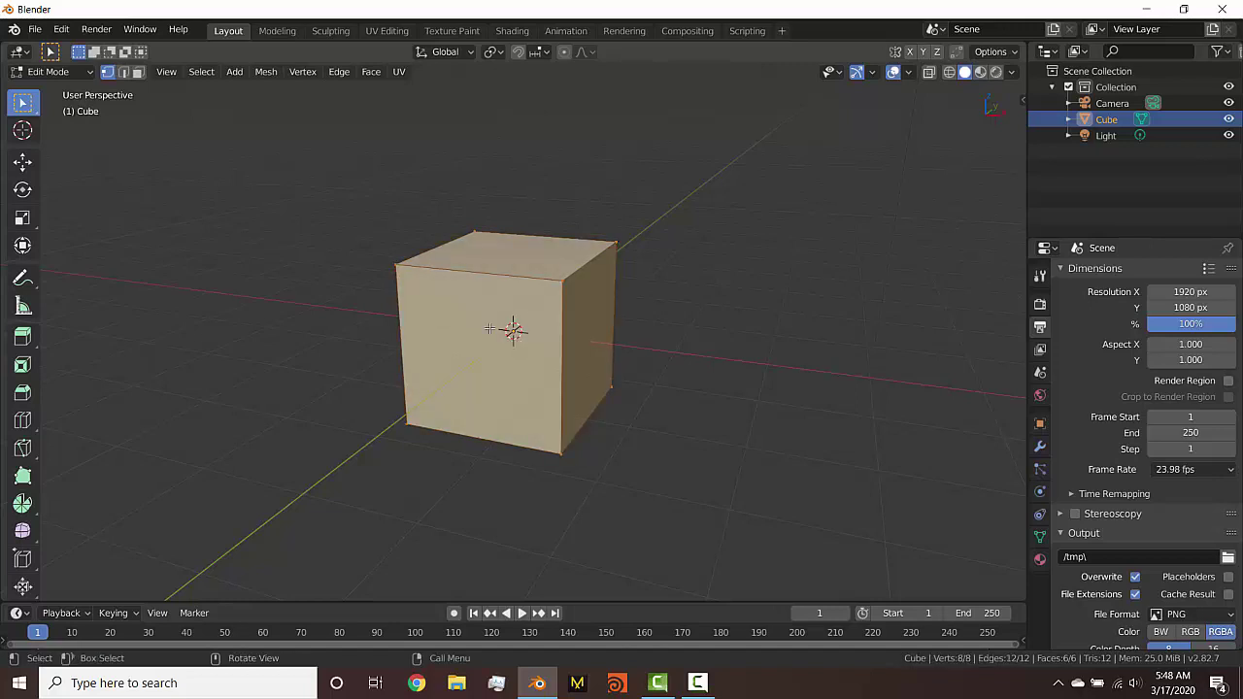
pyautogui.hotkey('alt', 'a')
pyautogui.press('a')
pyautogui.rightClick(507, 305)
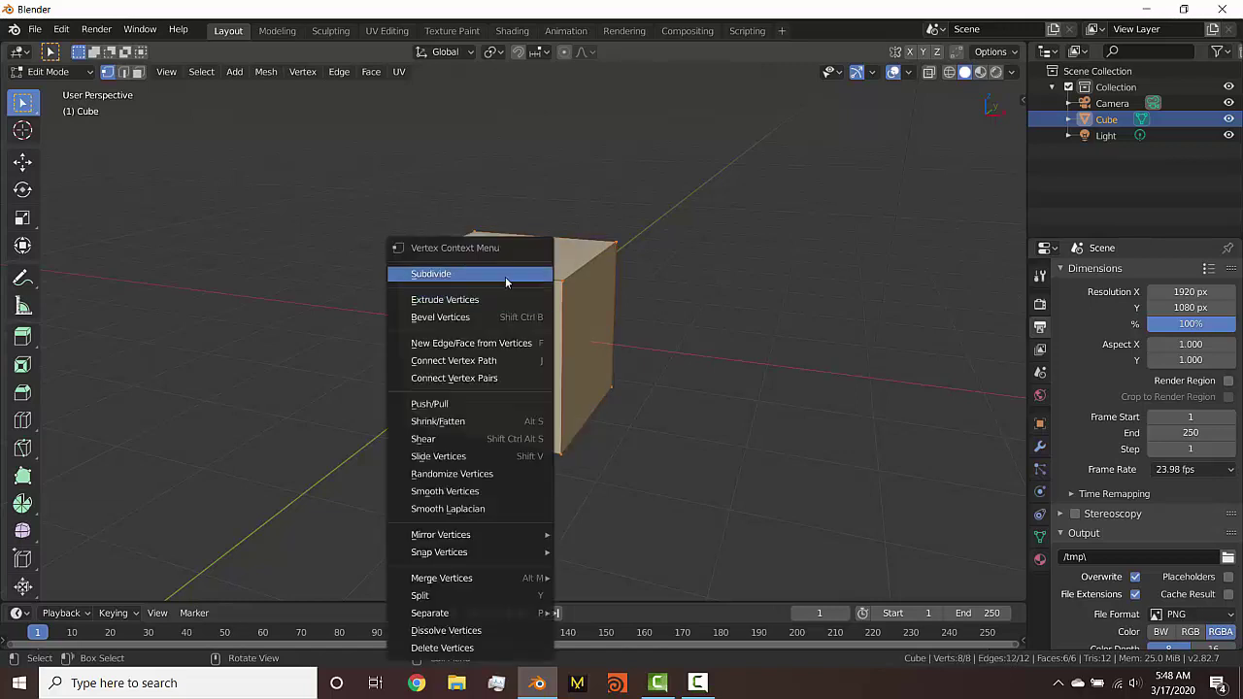
pyautogui.click(505, 276)
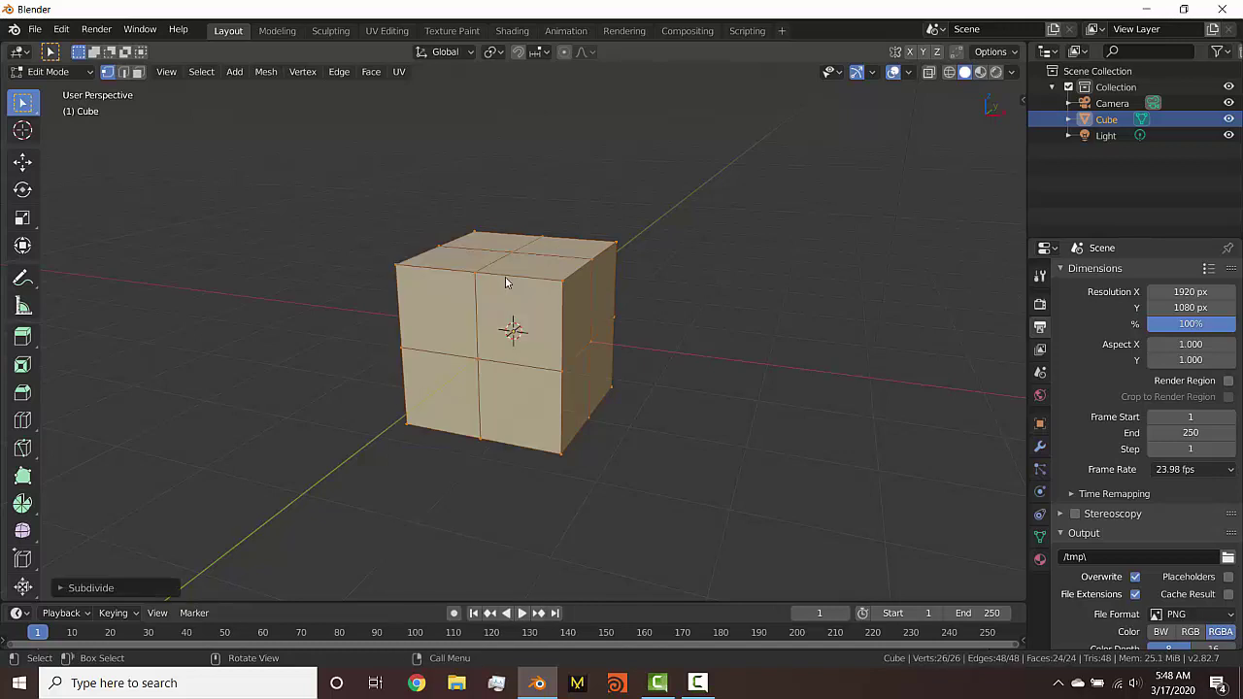
# Set the subdivision's number of cuts to 5
pyautogui.click(104, 588)
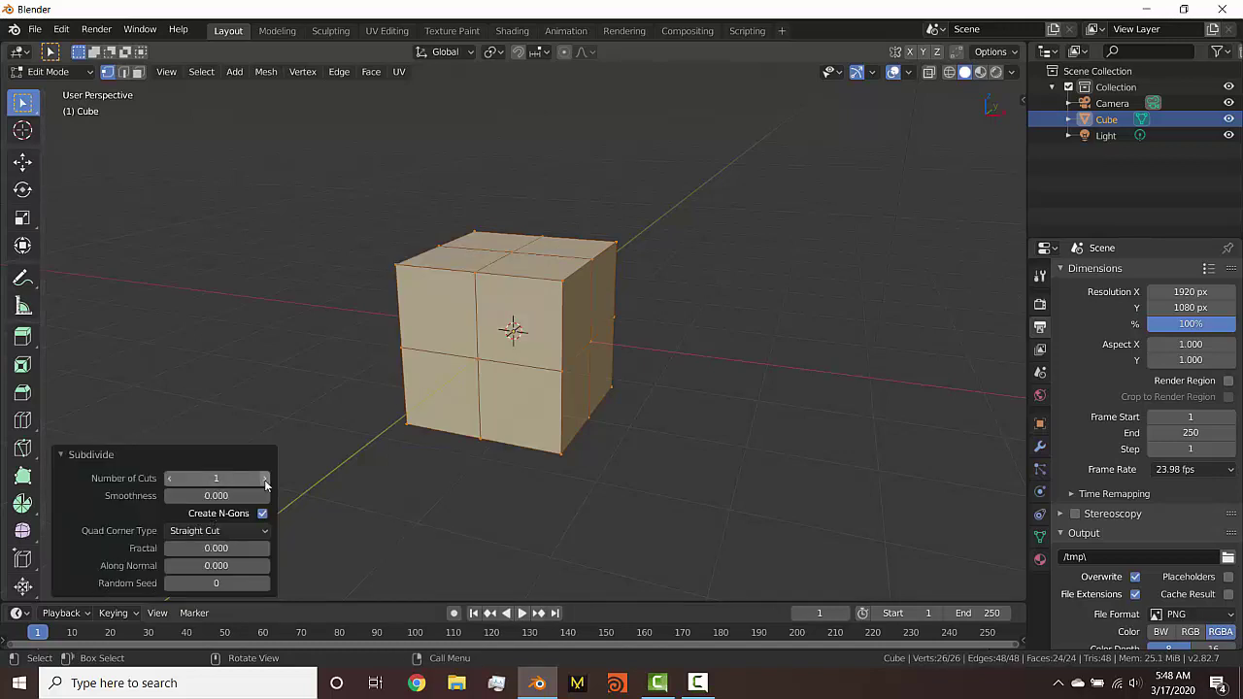
pyautogui.click(264, 479)
pyautogui.click(264, 479)
pyautogui.click(264, 478)
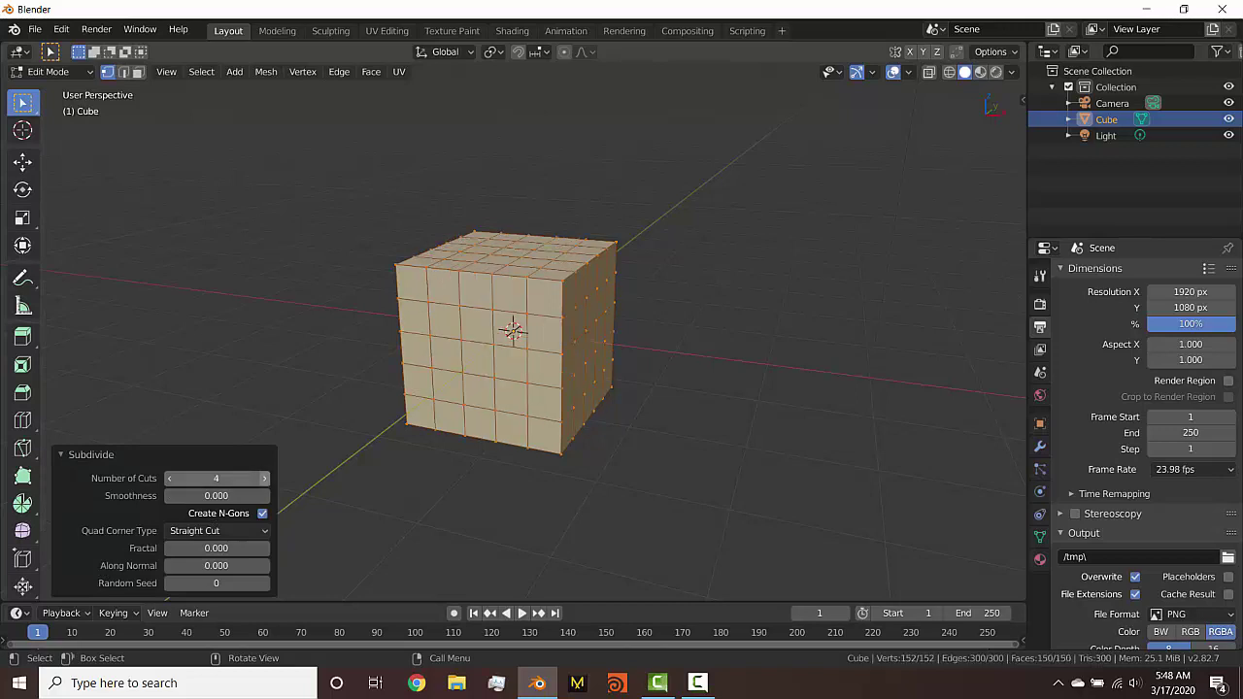
pyautogui.click(264, 478)
pyautogui.click(116, 454)
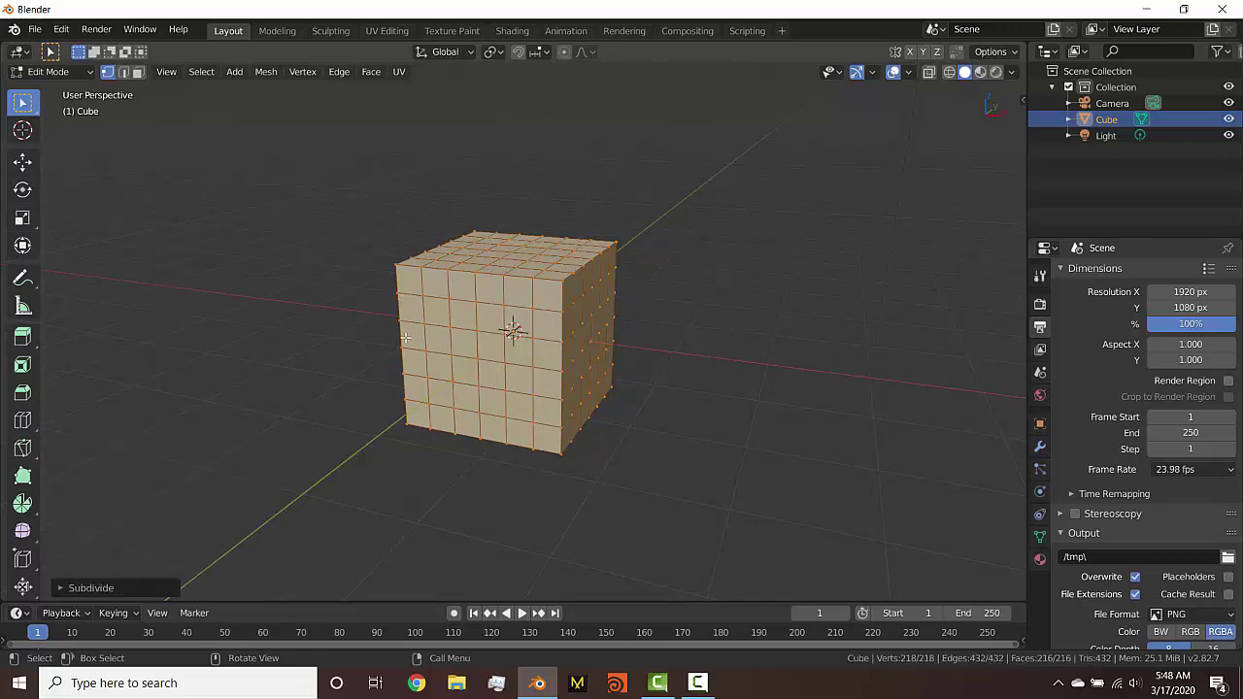
# Round the subdivided cube into a full sphere with To Sphere at a factor of 1
pyautogui.moveTo(505, 320); pyautogui.dragTo(429, 317, button='middle')
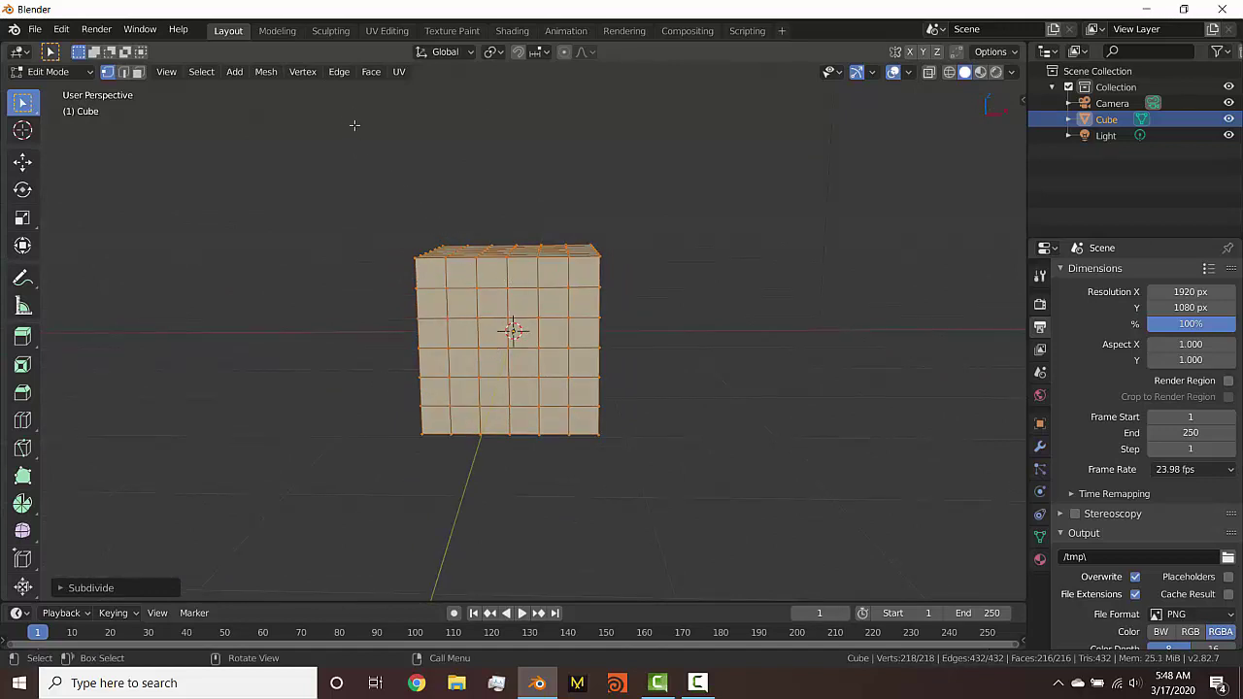
pyautogui.click(368, 73)
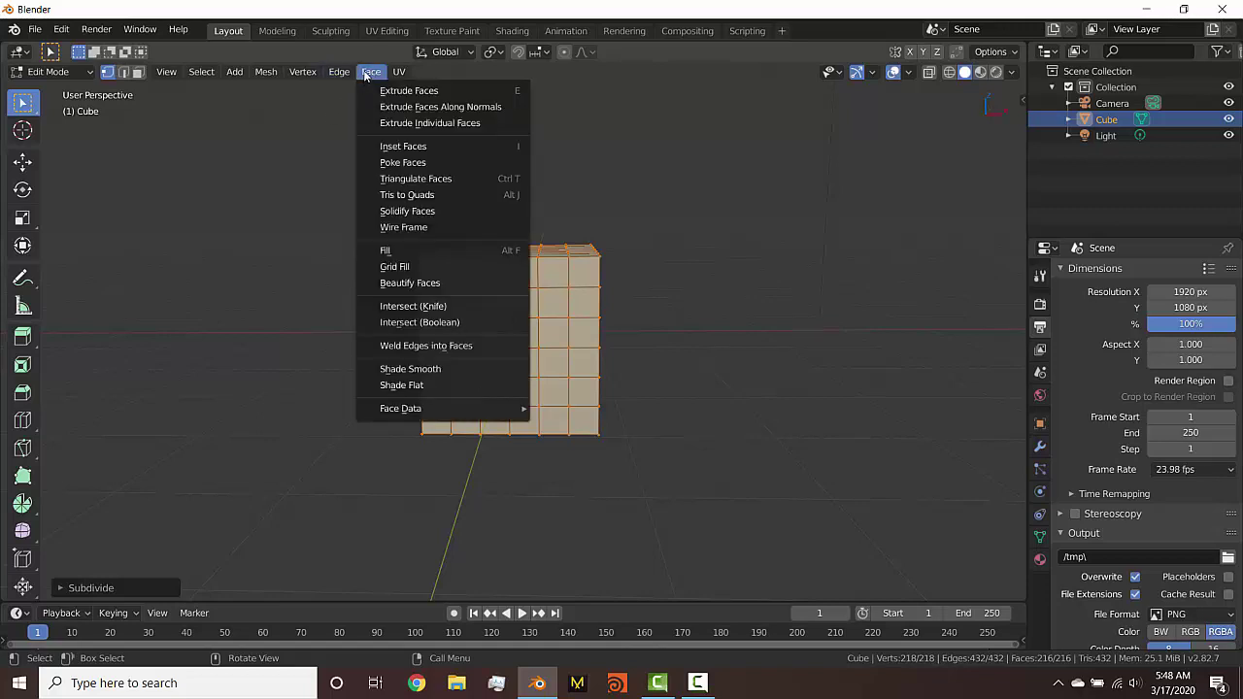
pyautogui.click(367, 74)
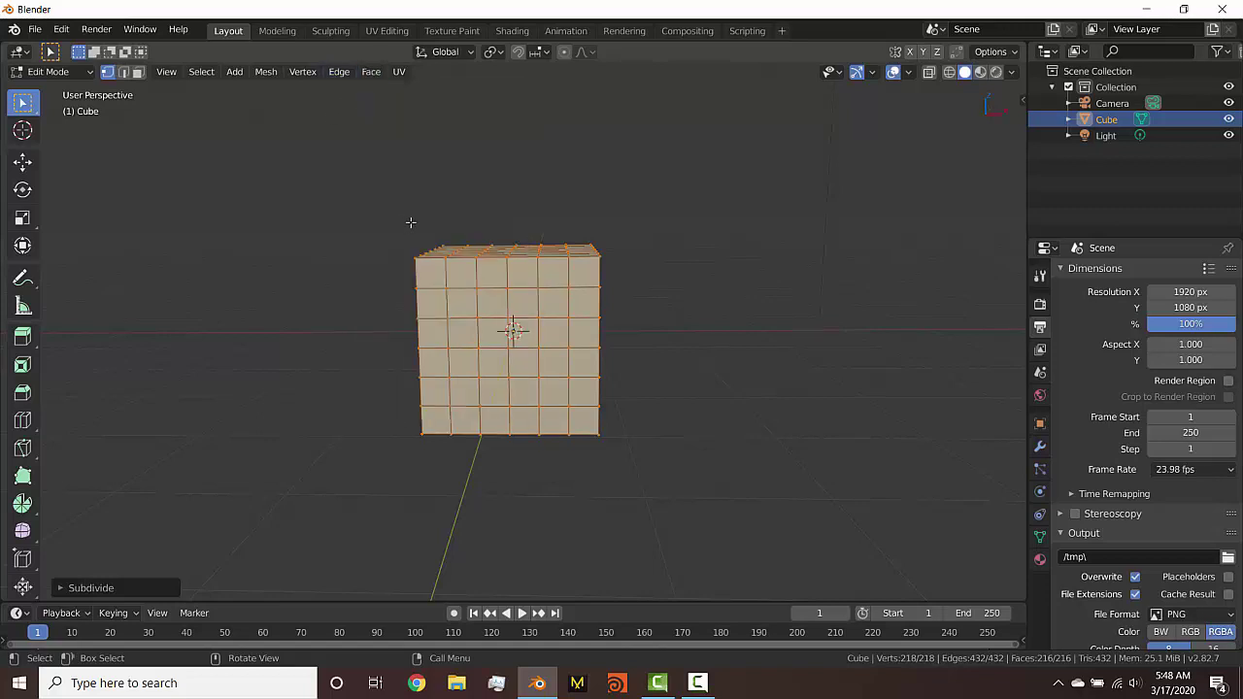
pyautogui.press('alt')
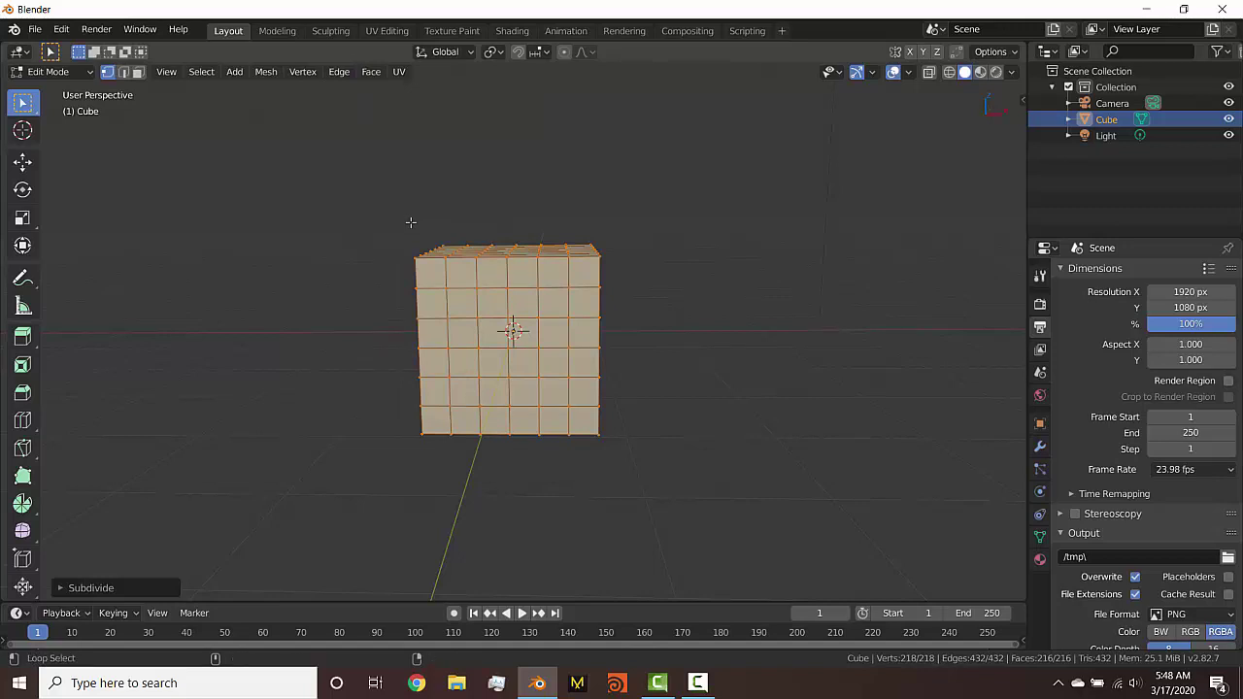
pyautogui.hotkey('shift', 'alt', 's')
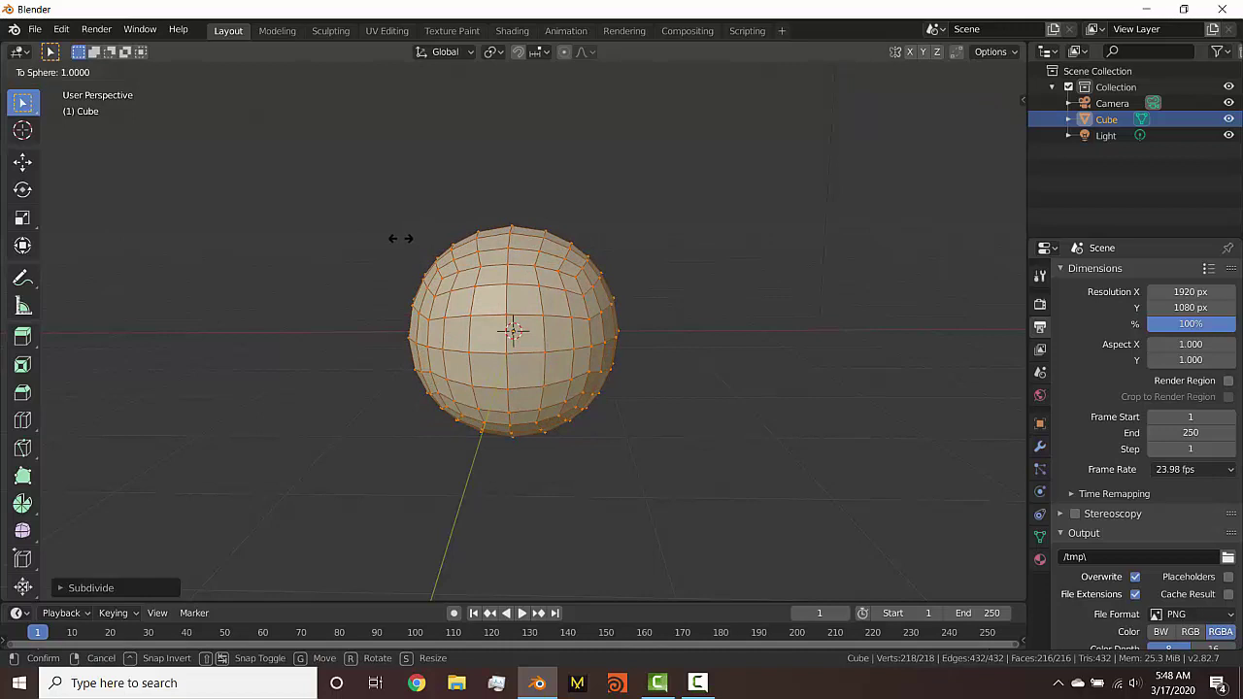
pyautogui.click(400, 238)
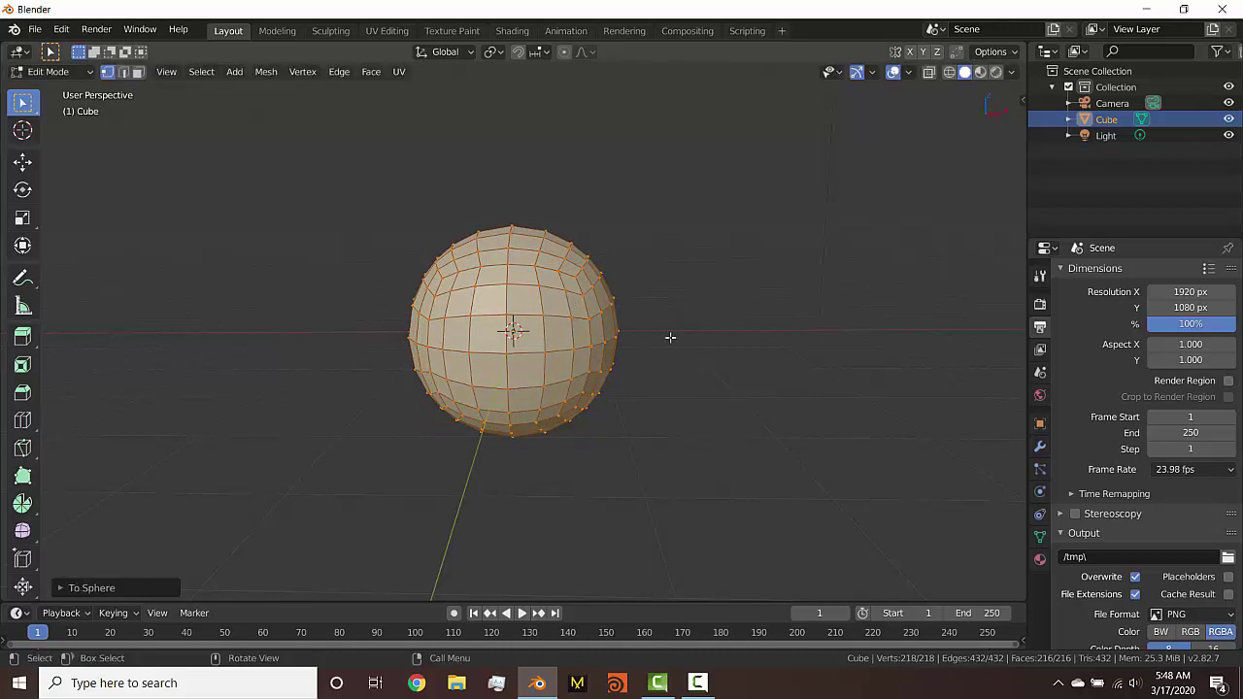
pyautogui.hotkey('shift', 's')
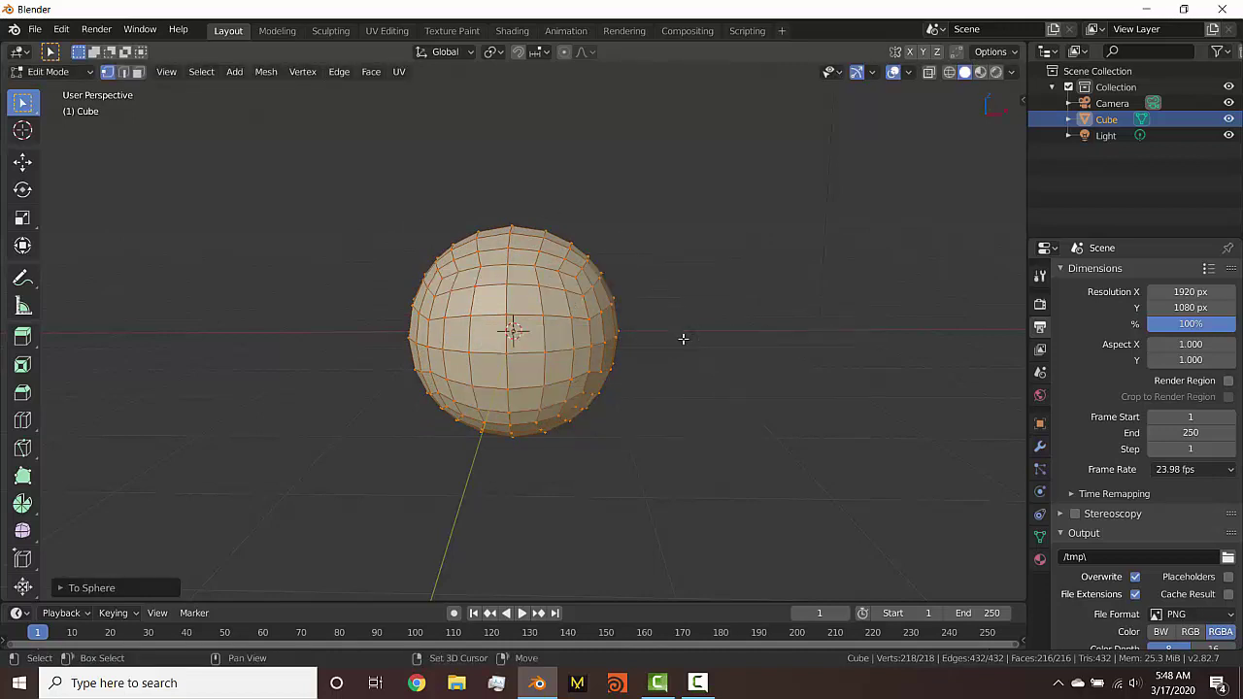
pyautogui.hotkey('shift', 'alt', 's')
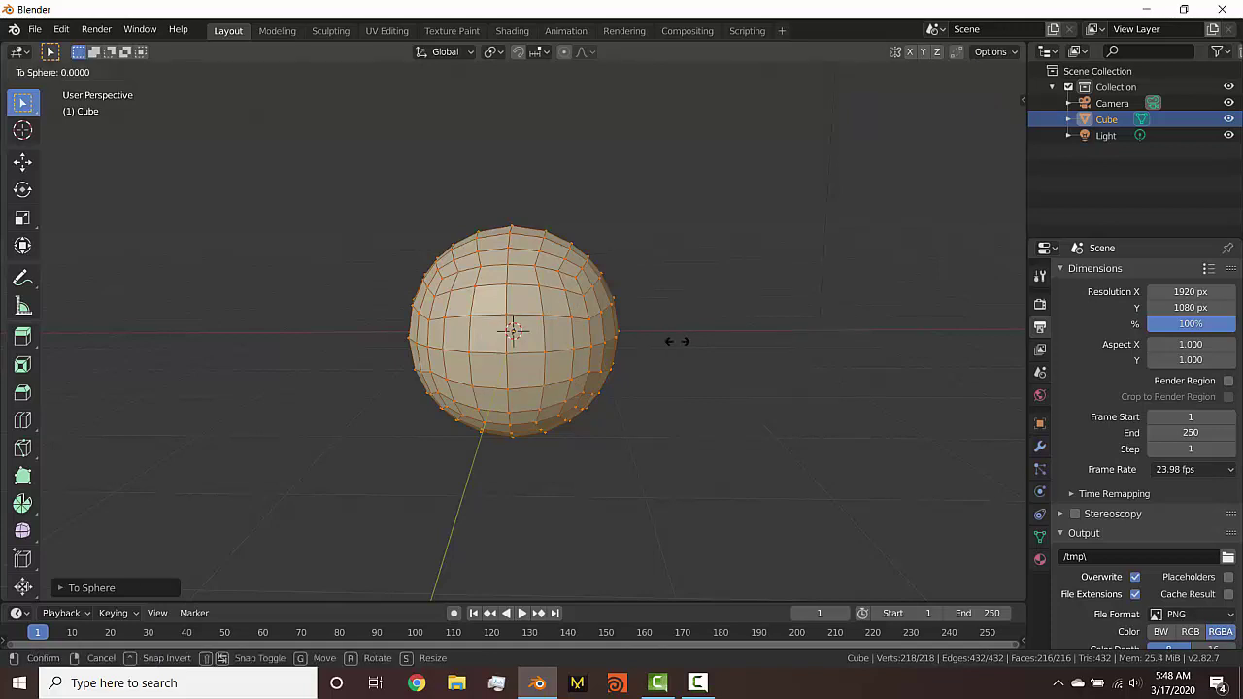
pyautogui.click(563, 380)
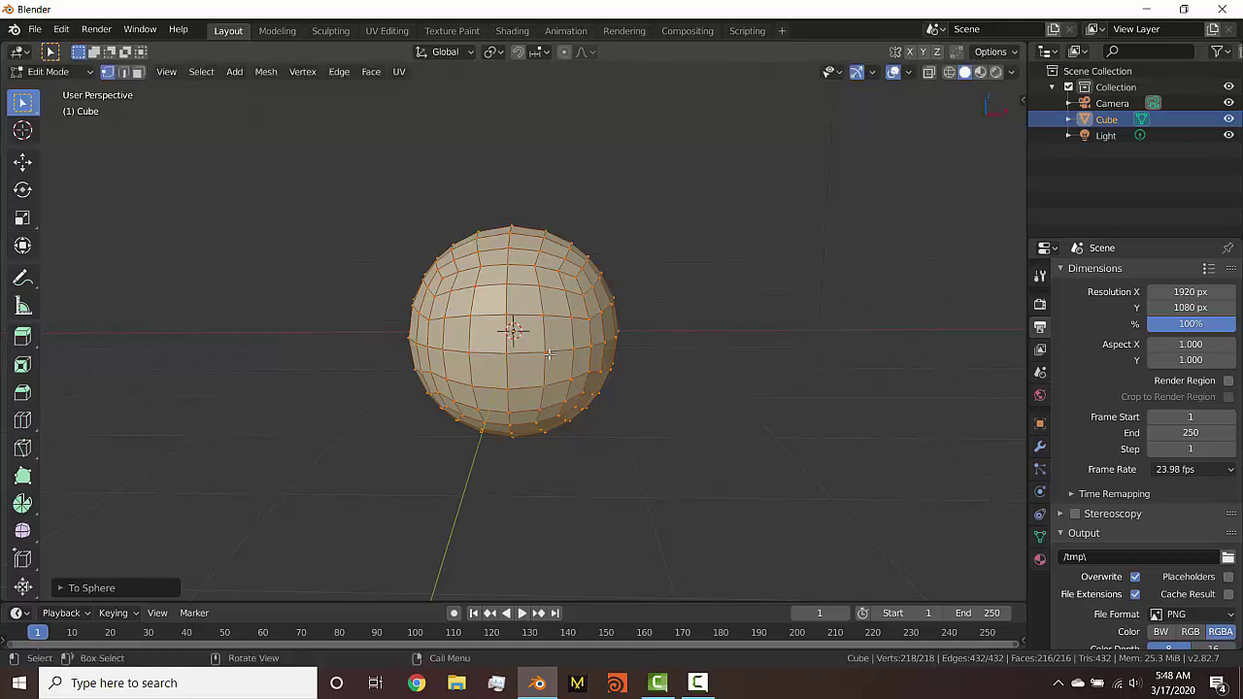
# Switch to the front orthographic view and display the sphere in wireframe shading
pyautogui.press('KP_1')
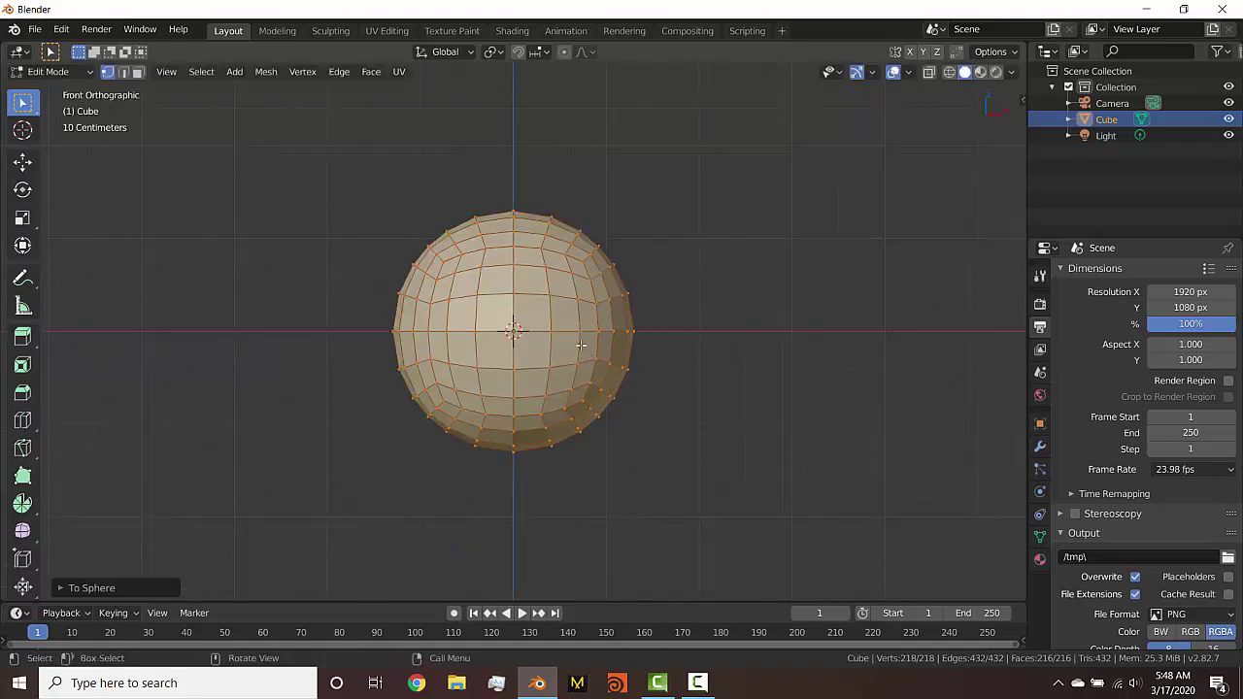
pyautogui.scroll(1, 581, 346)
pyautogui.keyDown('shift'); pyautogui.moveTo(583, 336); pyautogui.dragTo(598, 318, button='middle'); pyautogui.keyUp('shift')
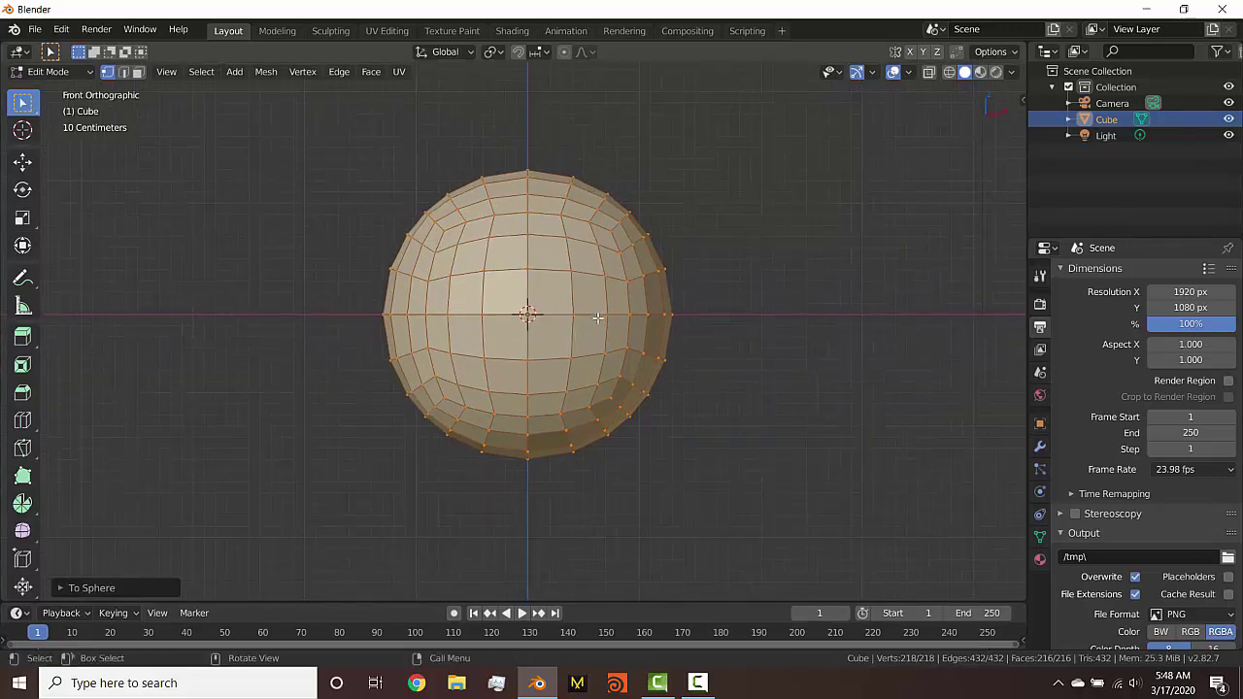
pyautogui.press('z')
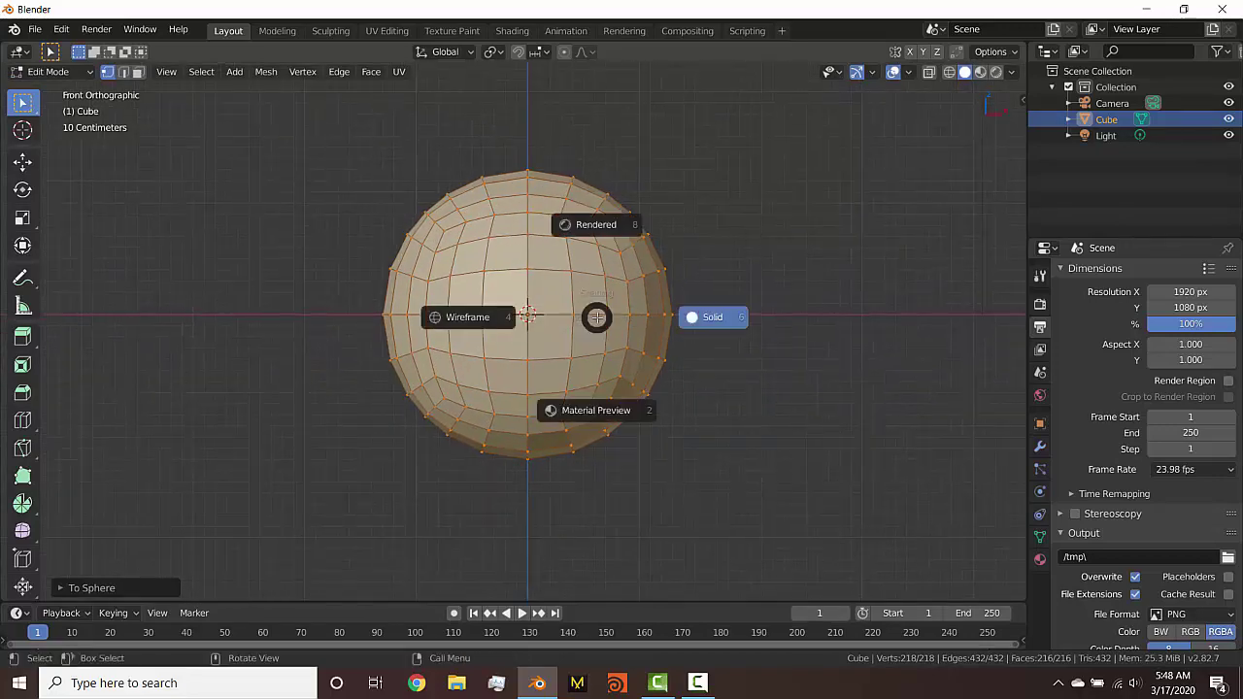
pyautogui.click(581, 318)
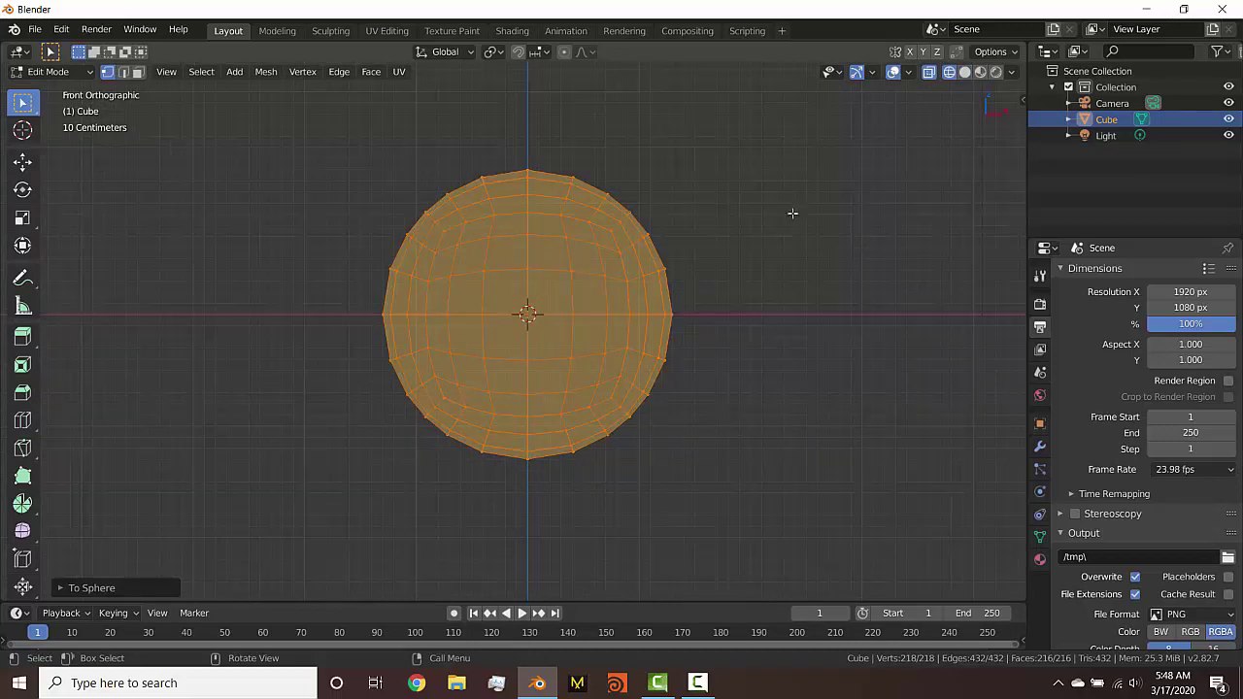
pyautogui.click(965, 72)
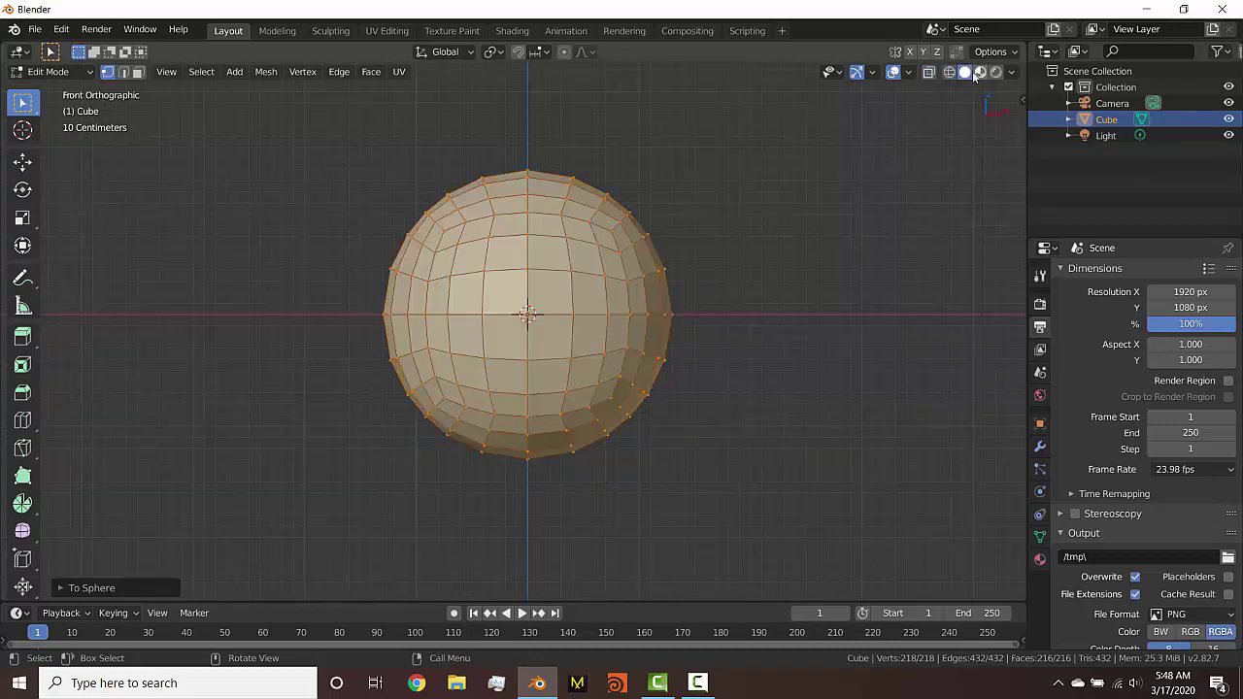
pyautogui.click(979, 73)
pyautogui.click(948, 73)
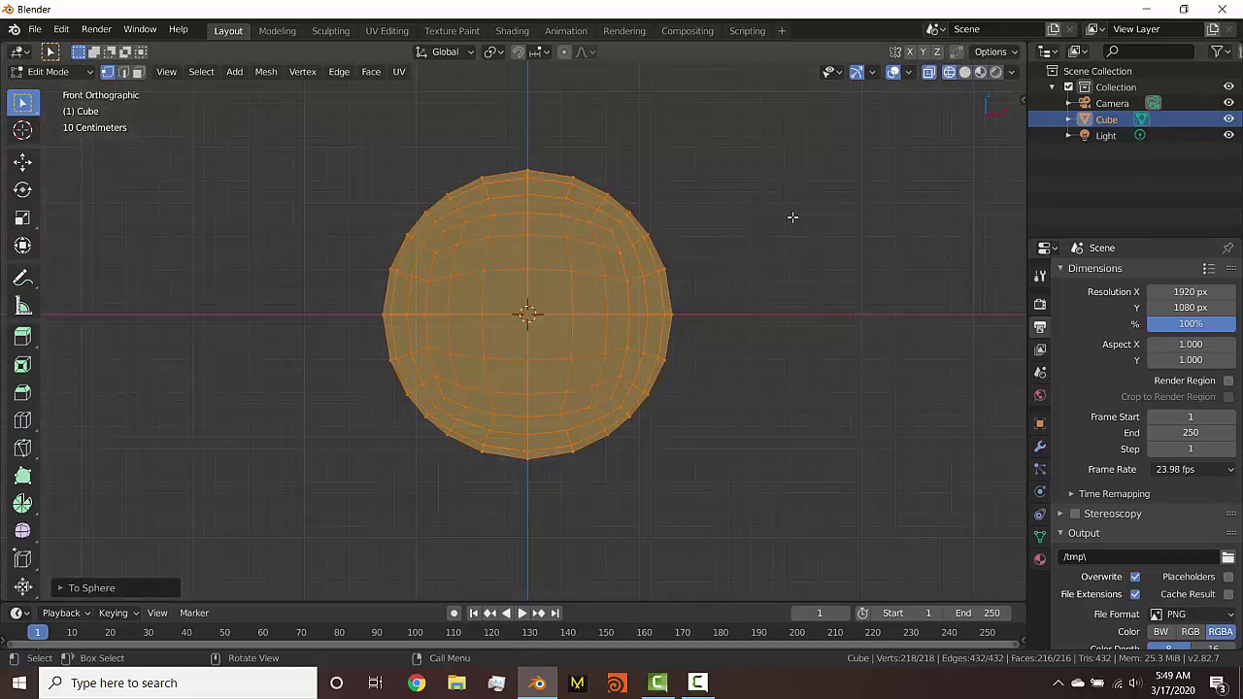
pyautogui.press('z')
pyautogui.click(655, 243)
# Box-select all vertices on the sphere's negative X side, leaving out the centre line, and delete them
pyautogui.scroll(2, 529, 278)
pyautogui.scroll(-2, 464, 313)
pyautogui.hotkey('alt', 'a')
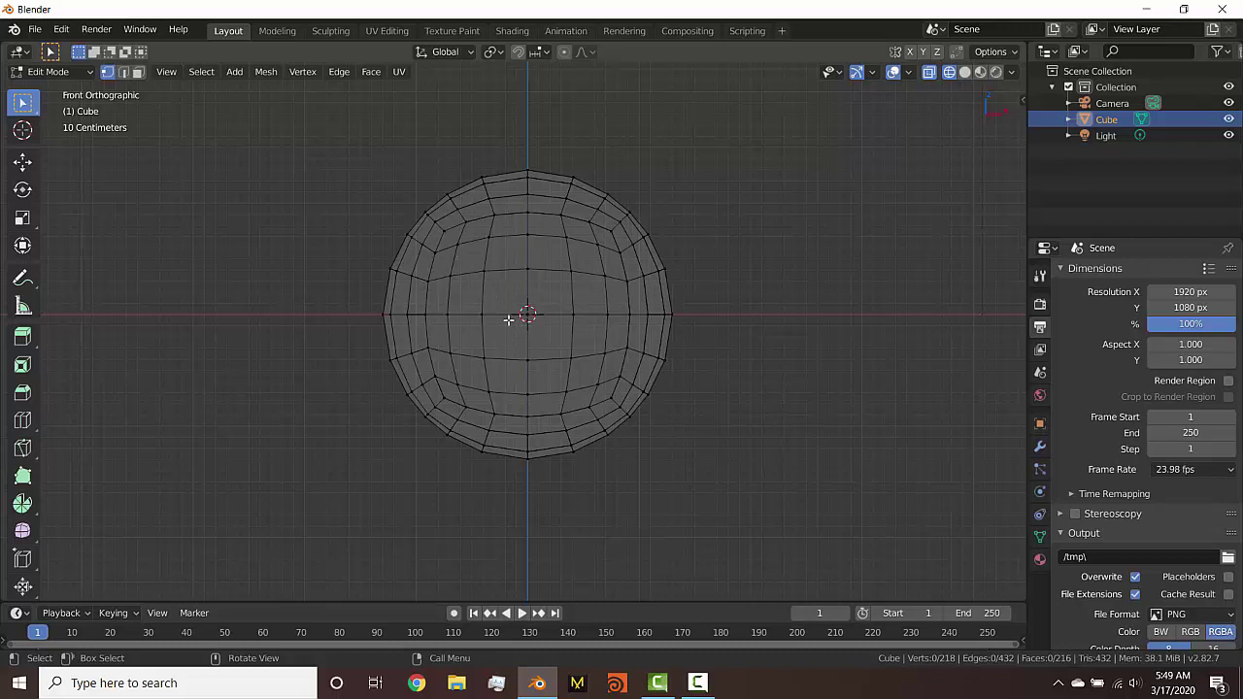
pyautogui.press('b')
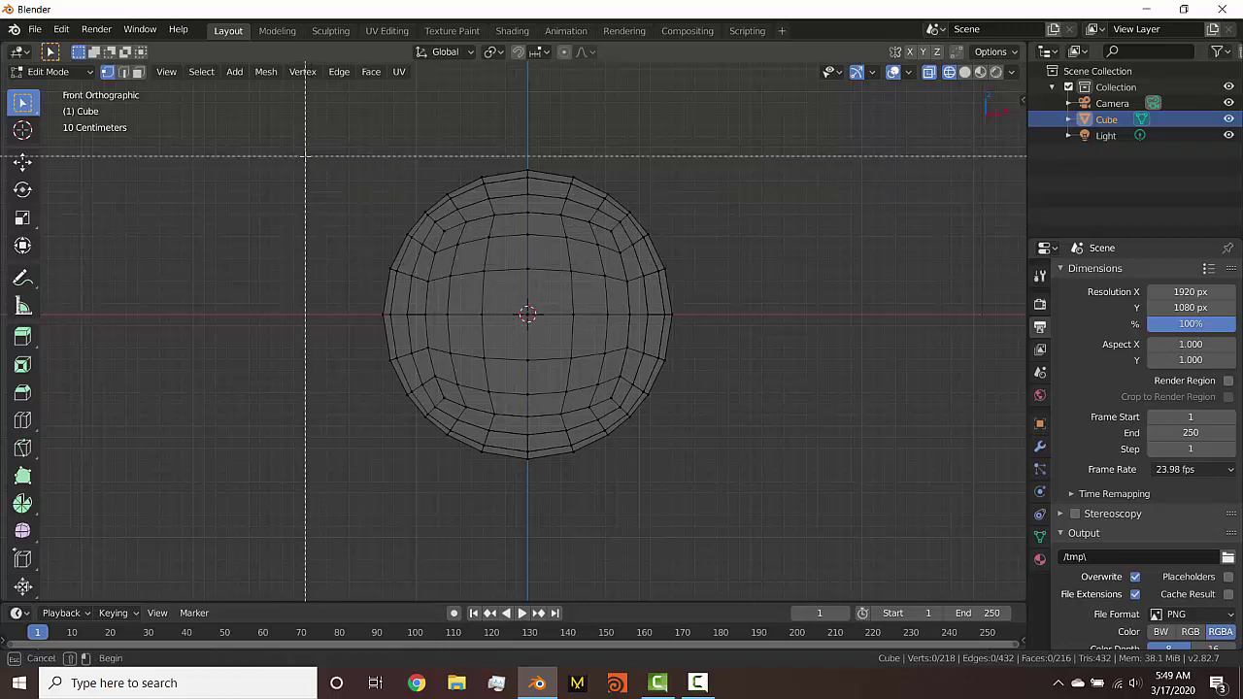
pyautogui.moveTo(309, 146); pyautogui.dragTo(517, 515)
pyautogui.press('x')
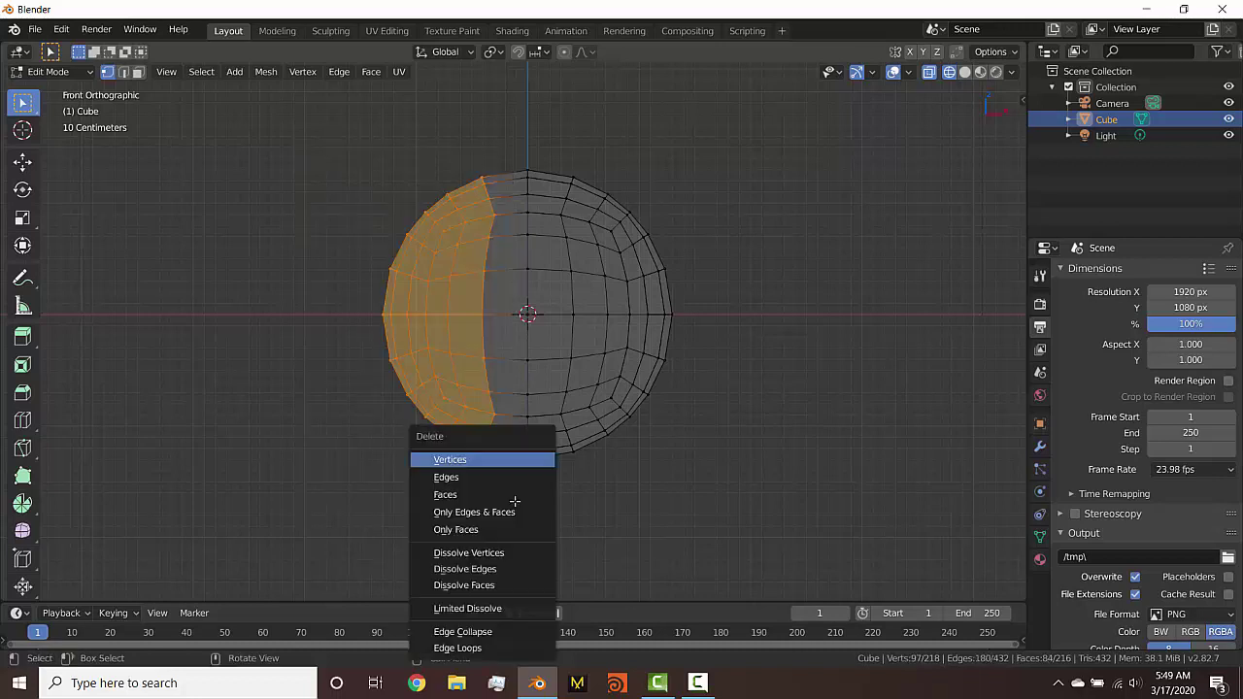
pyautogui.click(504, 462)
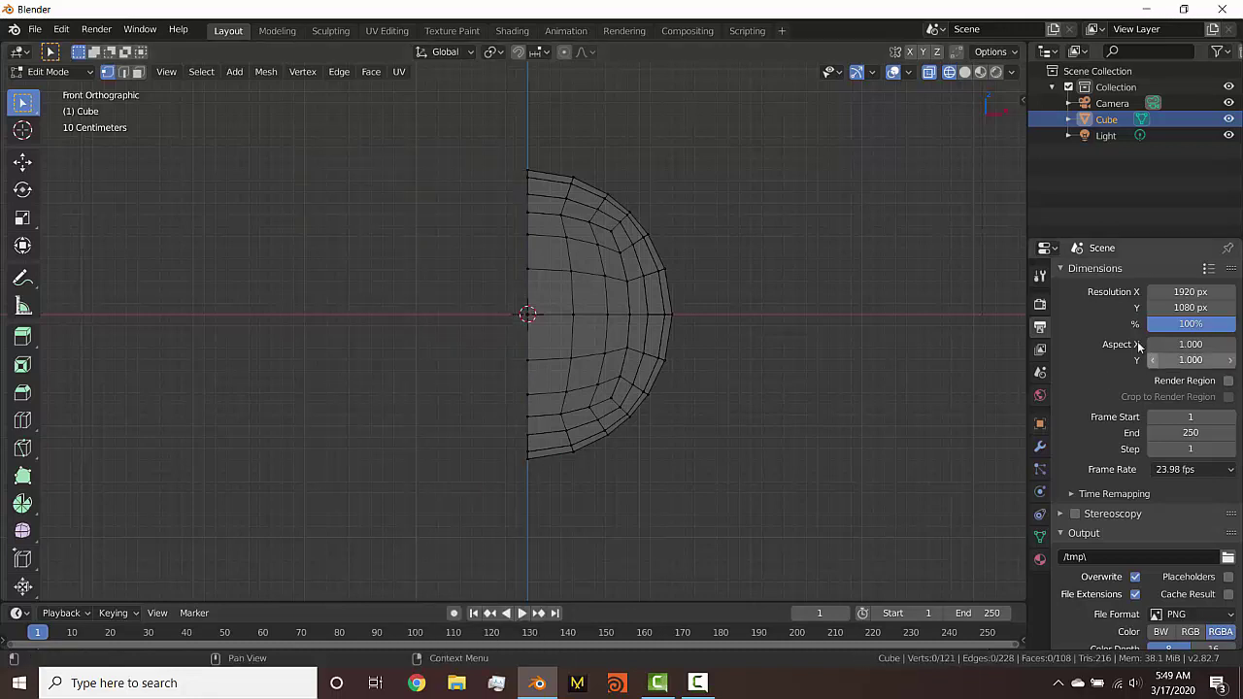
# Add a Mirror modifier to the remaining half sphere, mirroring it across the X axis
pyautogui.click(1041, 448)
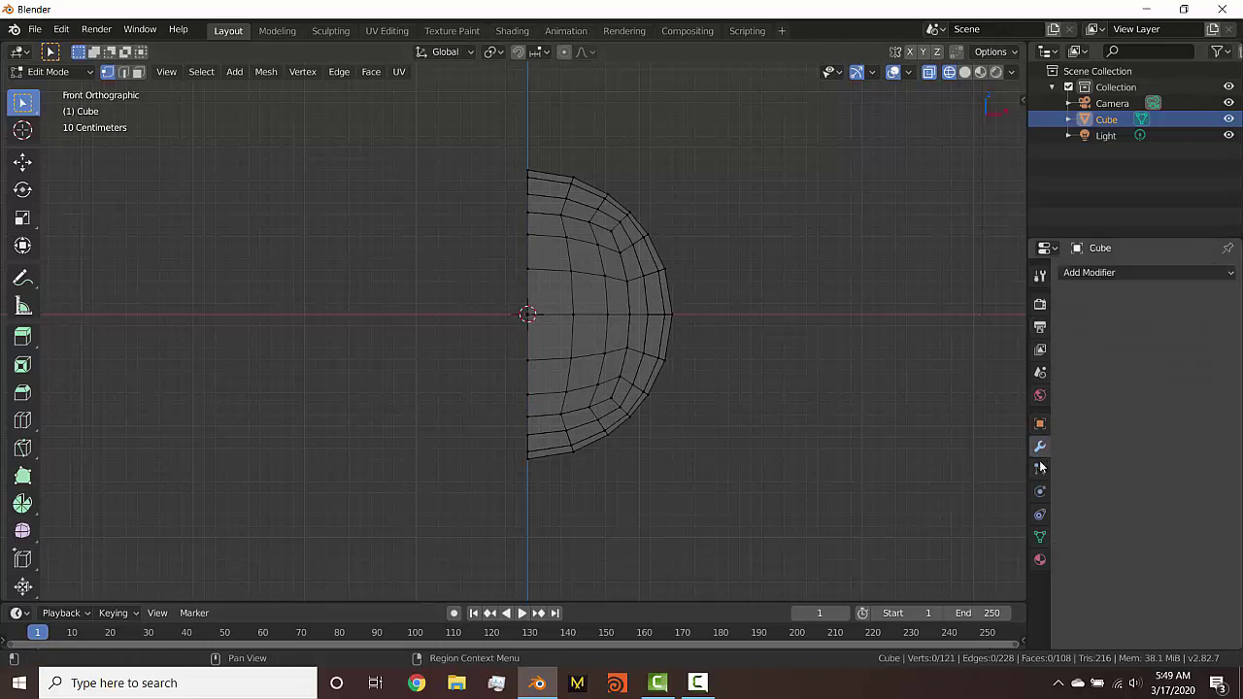
pyautogui.click(1103, 274)
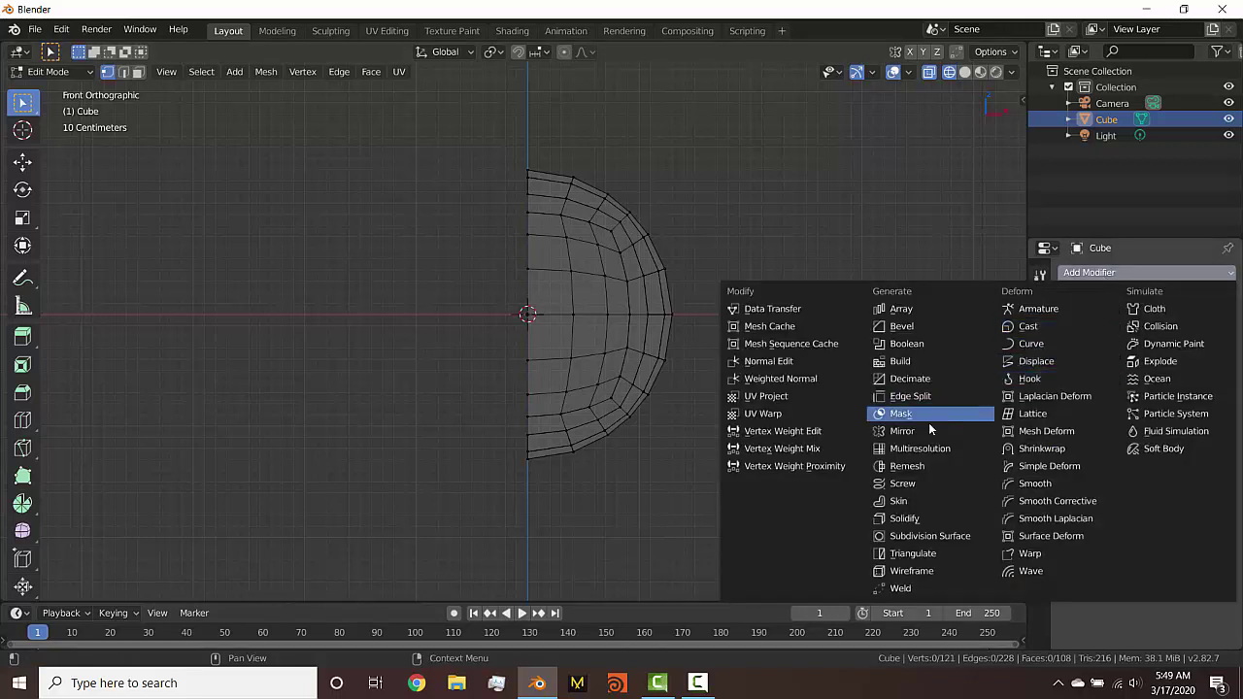
pyautogui.click(903, 430)
pyautogui.moveTo(764, 305); pyautogui.dragTo(608, 407, button='middle')
pyautogui.scroll(4, 681, 302)
pyautogui.moveTo(599, 361); pyautogui.dragTo(638, 363, button='middle')
pyautogui.press('KP_1')
# Return the viewport to solid shading and show the mirrored sphere in the front orthographic view
pyautogui.press('z')
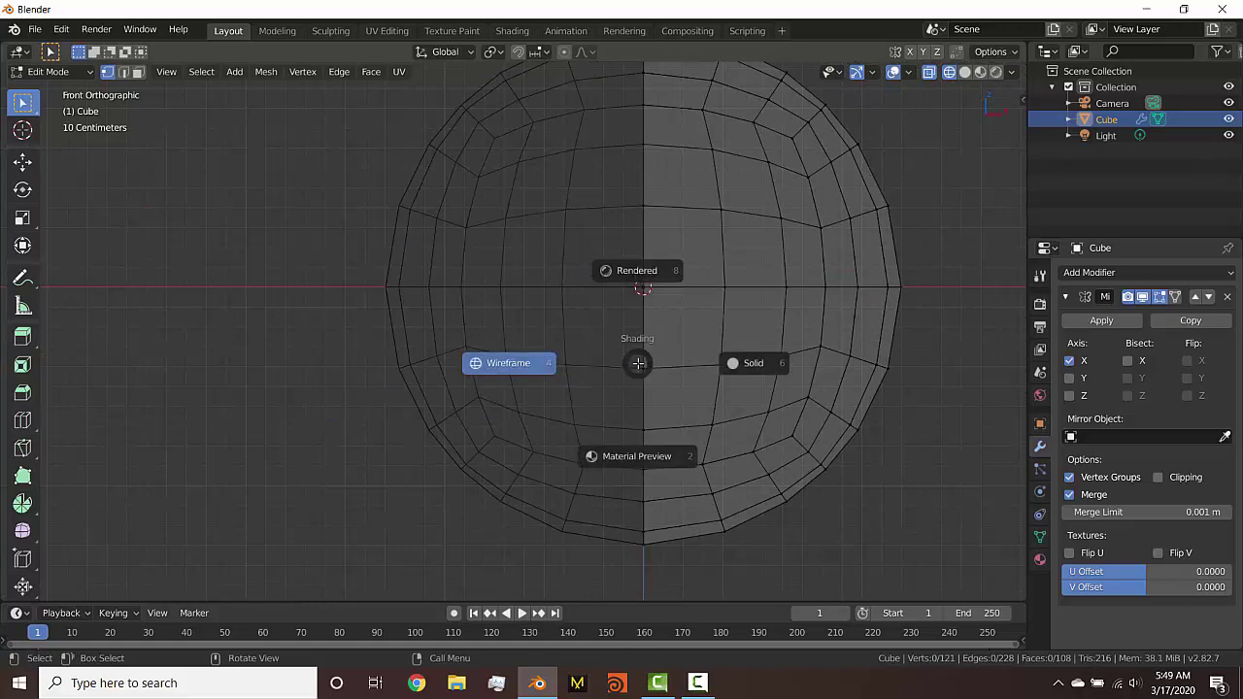
pyautogui.click(732, 361)
pyautogui.scroll(-3, 746, 345)
pyautogui.keyDown('shift'); pyautogui.moveTo(746, 345); pyautogui.dragTo(705, 327, button='middle'); pyautogui.keyUp('shift')
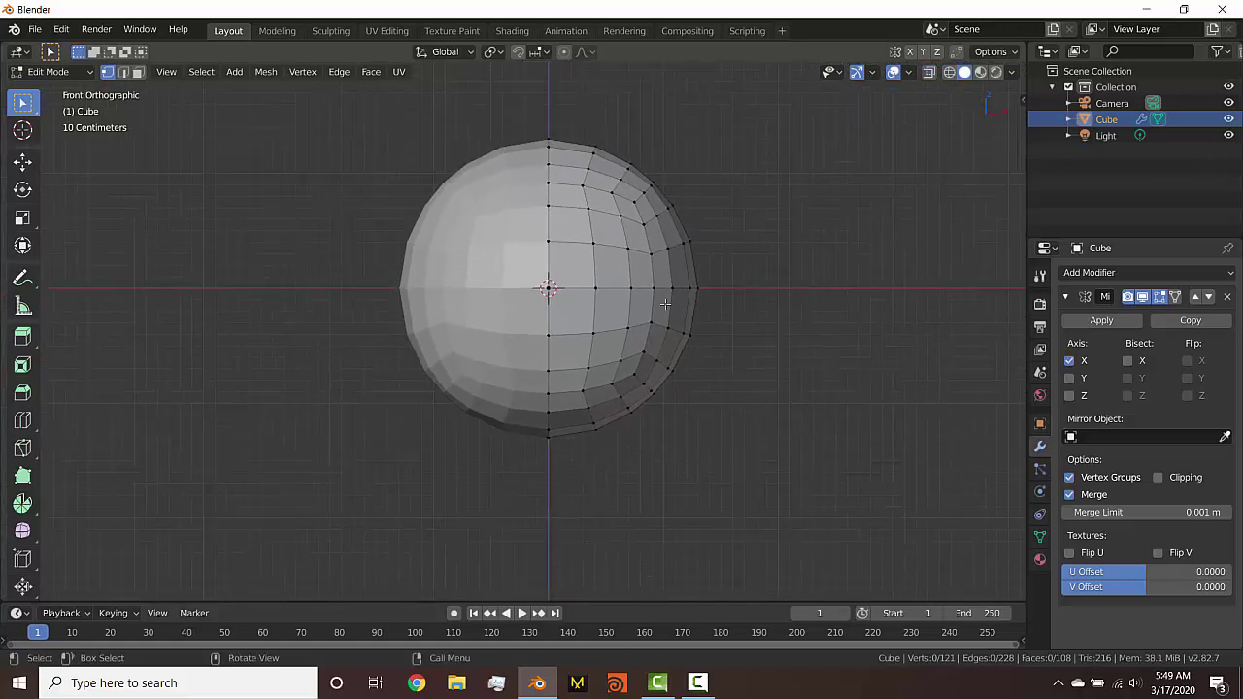
pyautogui.moveTo(738, 260); pyautogui.dragTo(724, 297, button='middle')
pyautogui.press('KP_1')
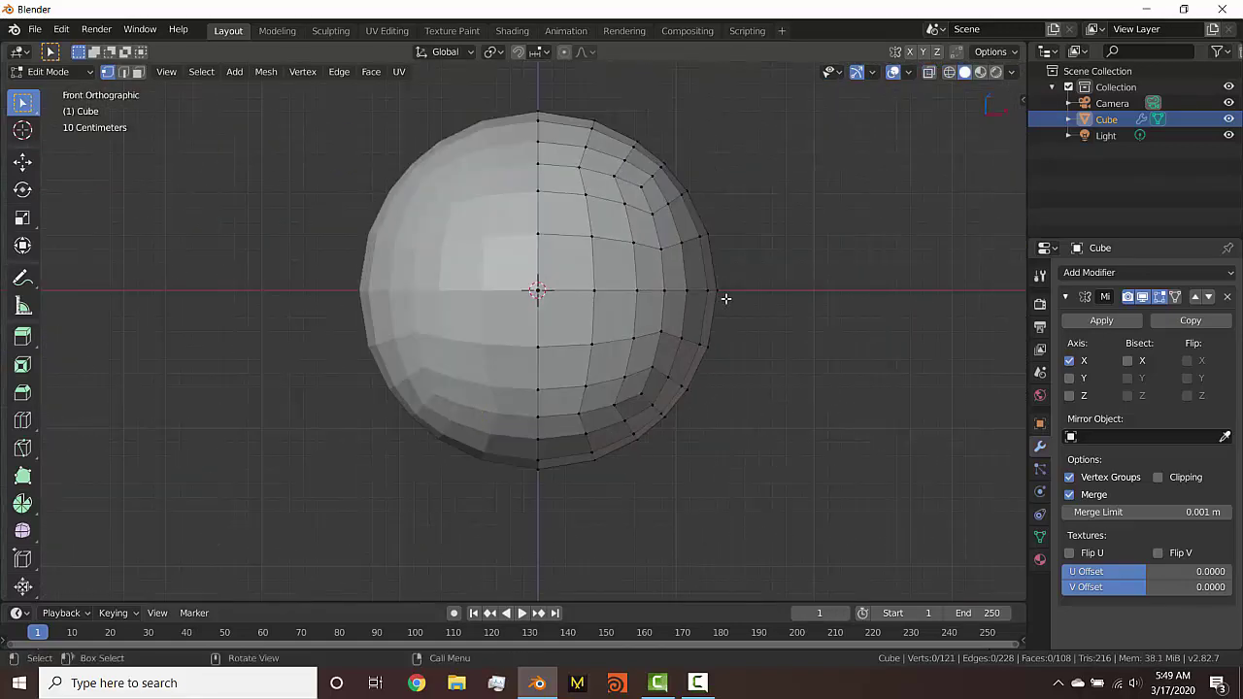
# Select the whole half mesh and try moving it along the X axis
pyautogui.press('a')
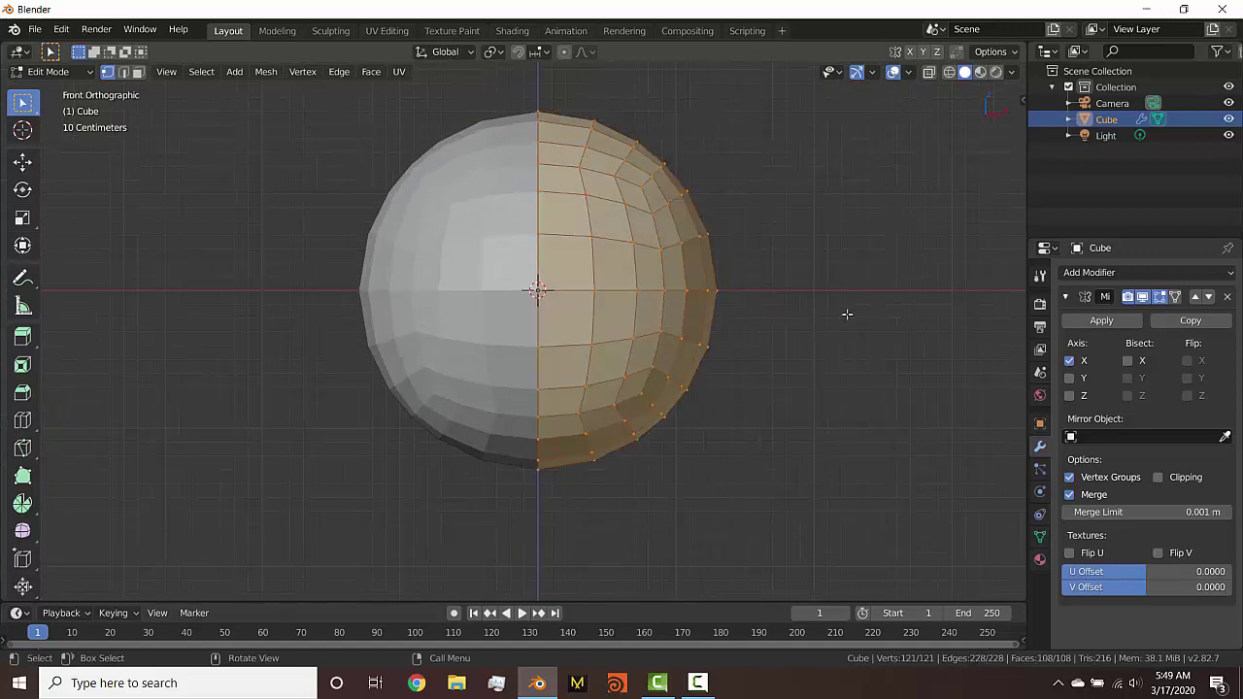
pyautogui.press('g')
pyautogui.press('x')
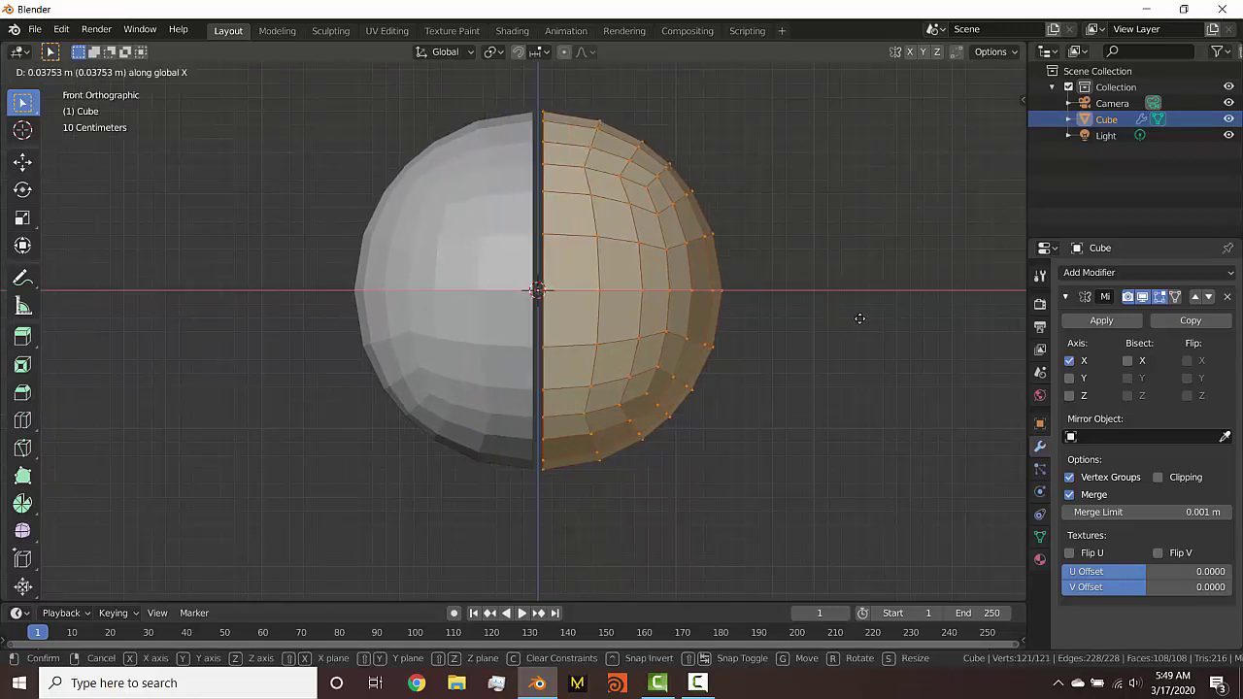
pyautogui.rightClick(854, 324)
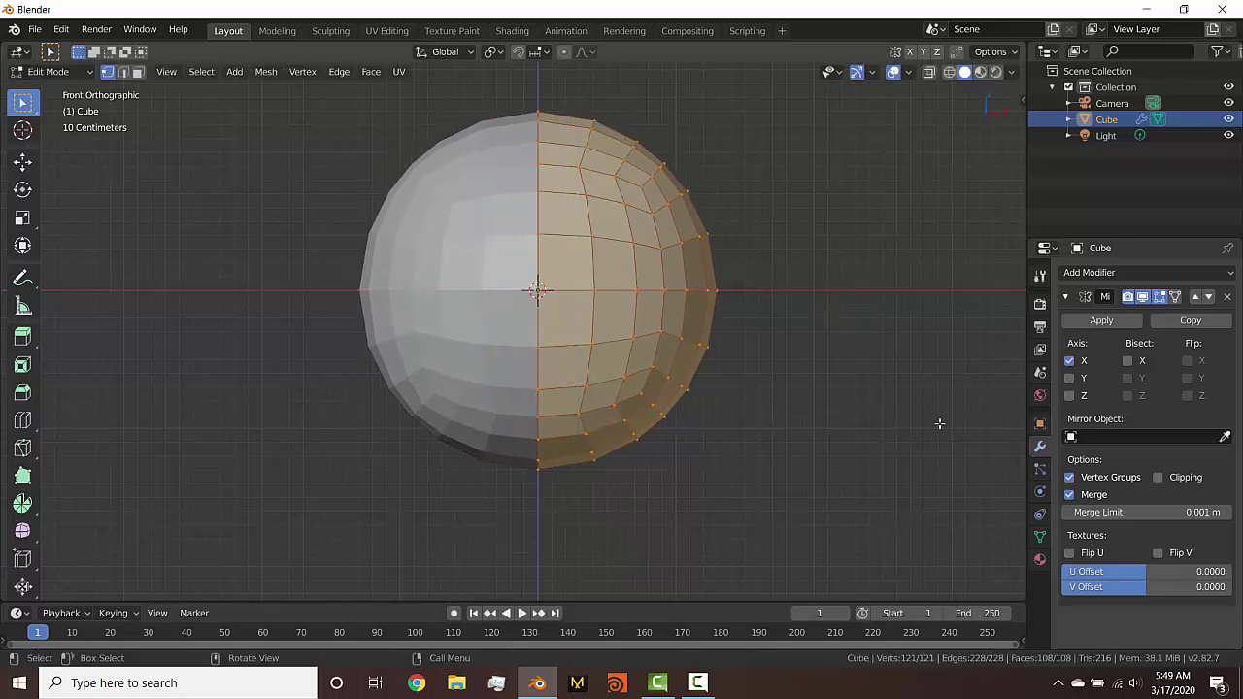
# Enable Clipping on the Mirror modifier and test the centre seam by trying to move the whole half mesh along X
pyautogui.click(1159, 478)
pyautogui.press('g')
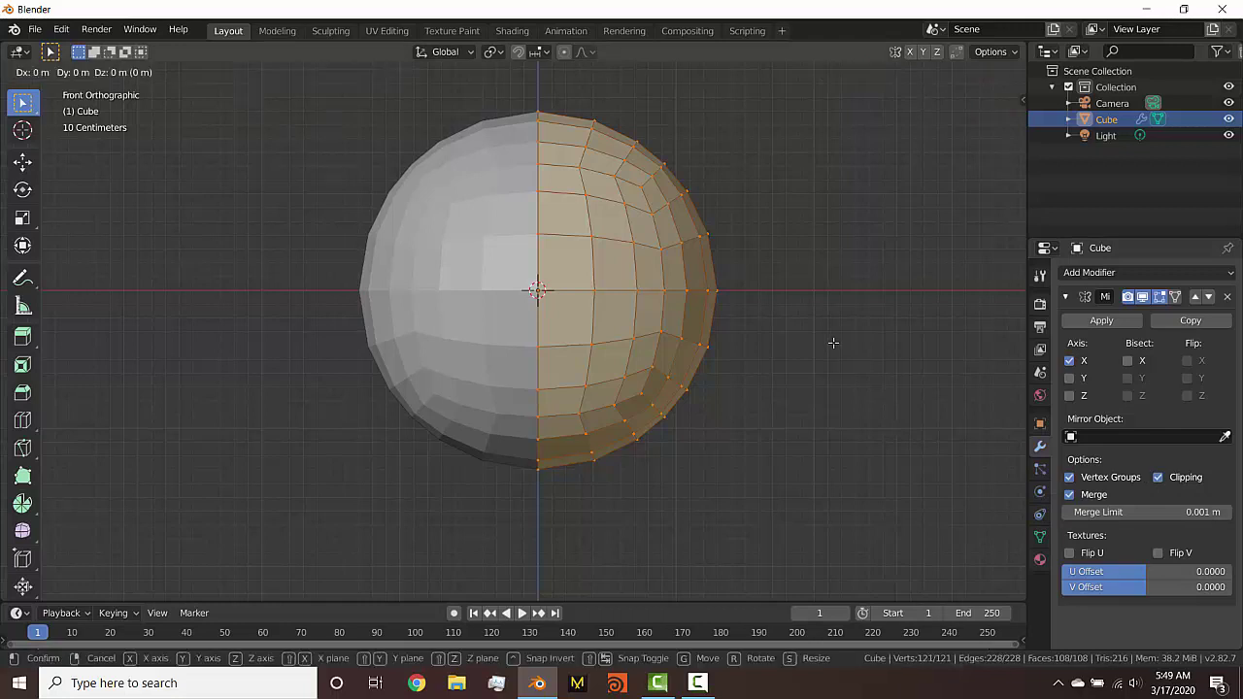
pyautogui.press('x')
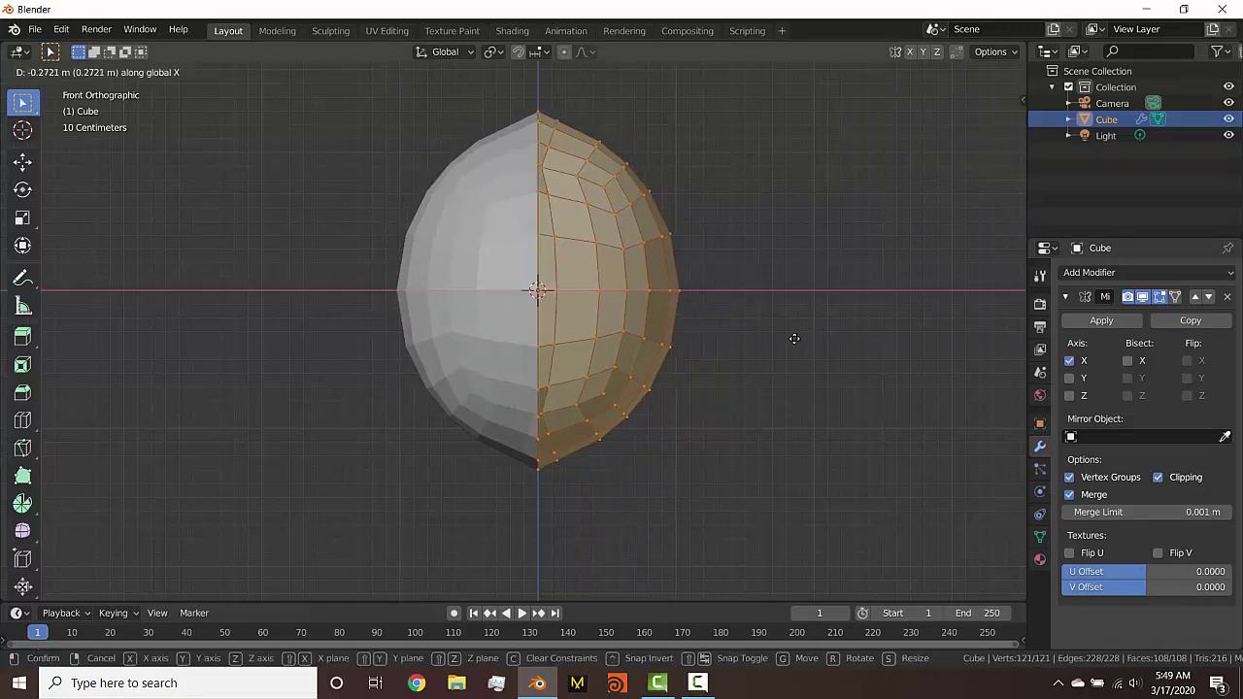
pyautogui.rightClick(808, 336)
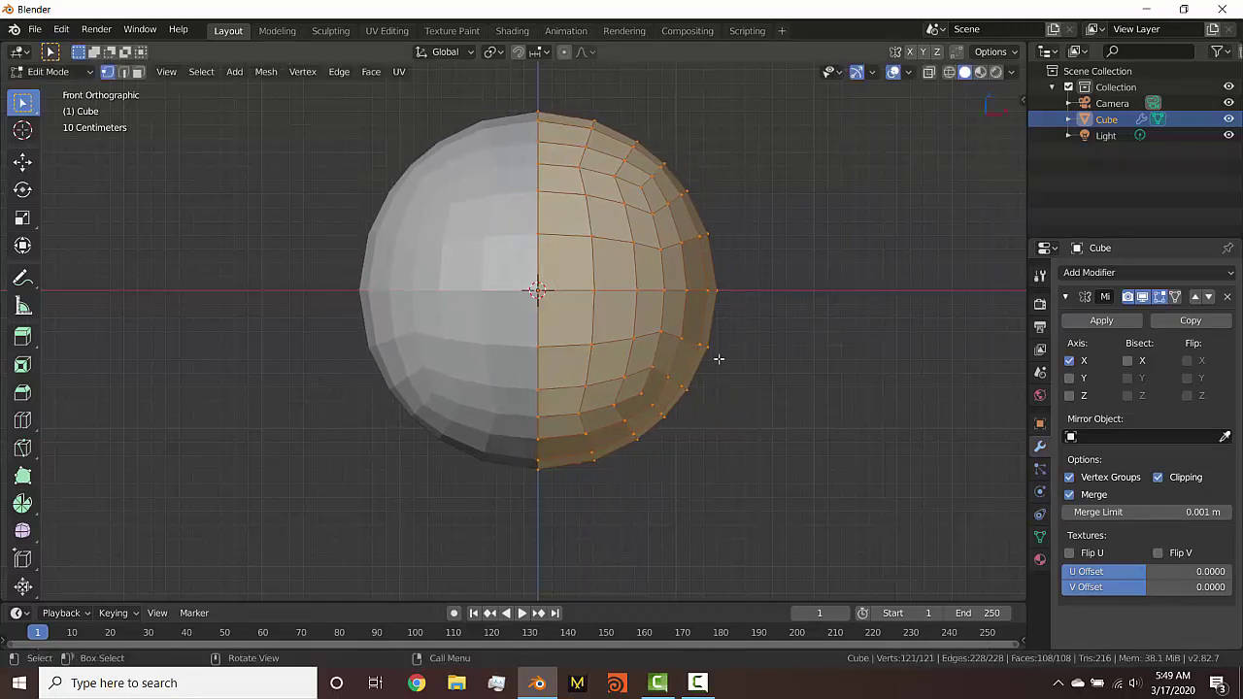
# Pull the outermost side vertex inward along X using Smooth proportional editing at size 2.14, and switch to the right orthographic view
pyautogui.click(722, 292)
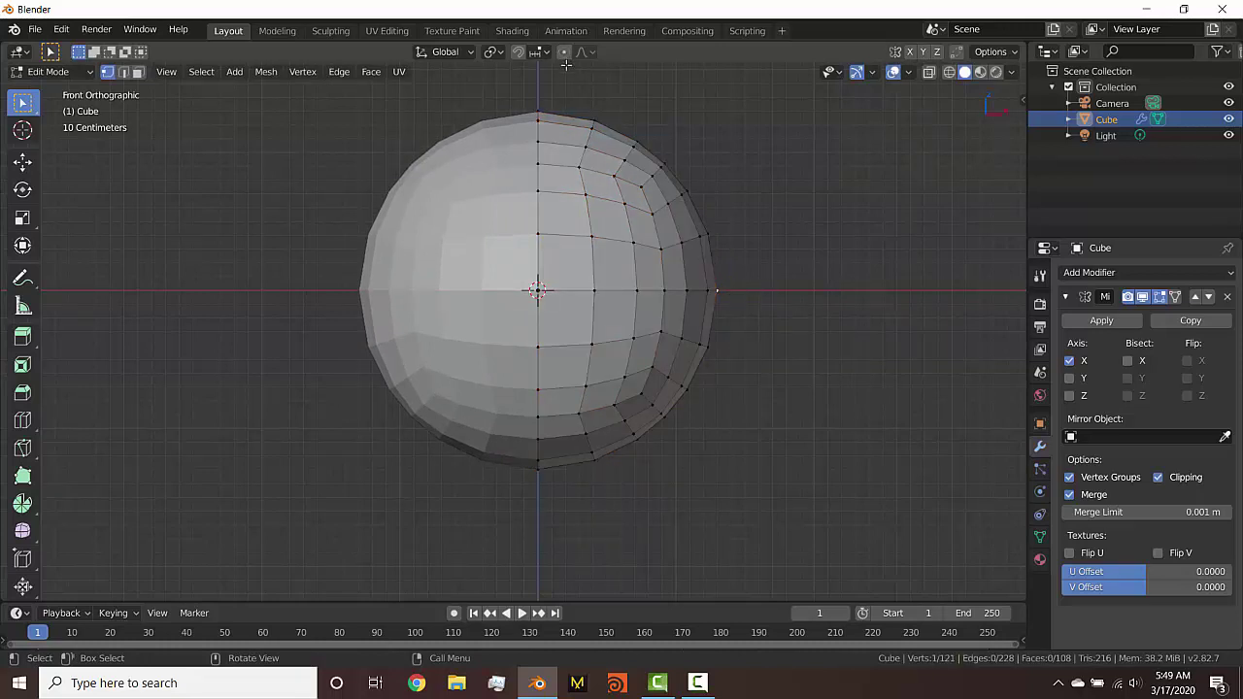
pyautogui.press('o')
pyautogui.click(580, 53)
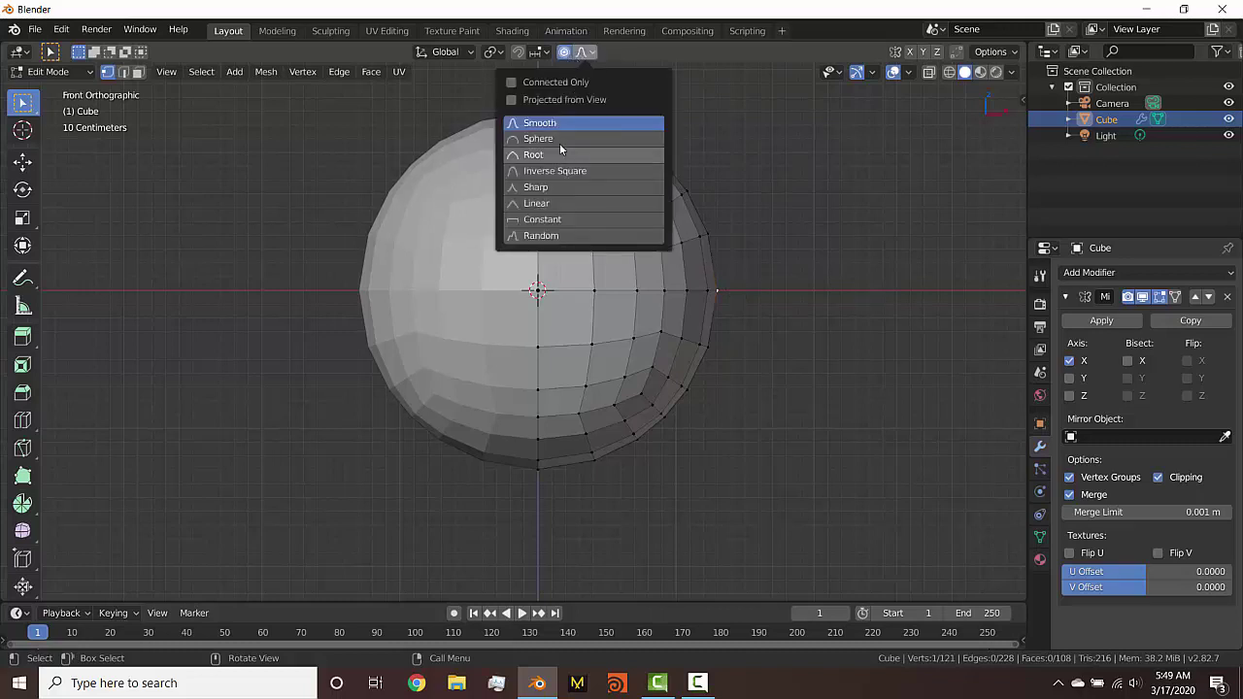
pyautogui.press('o')
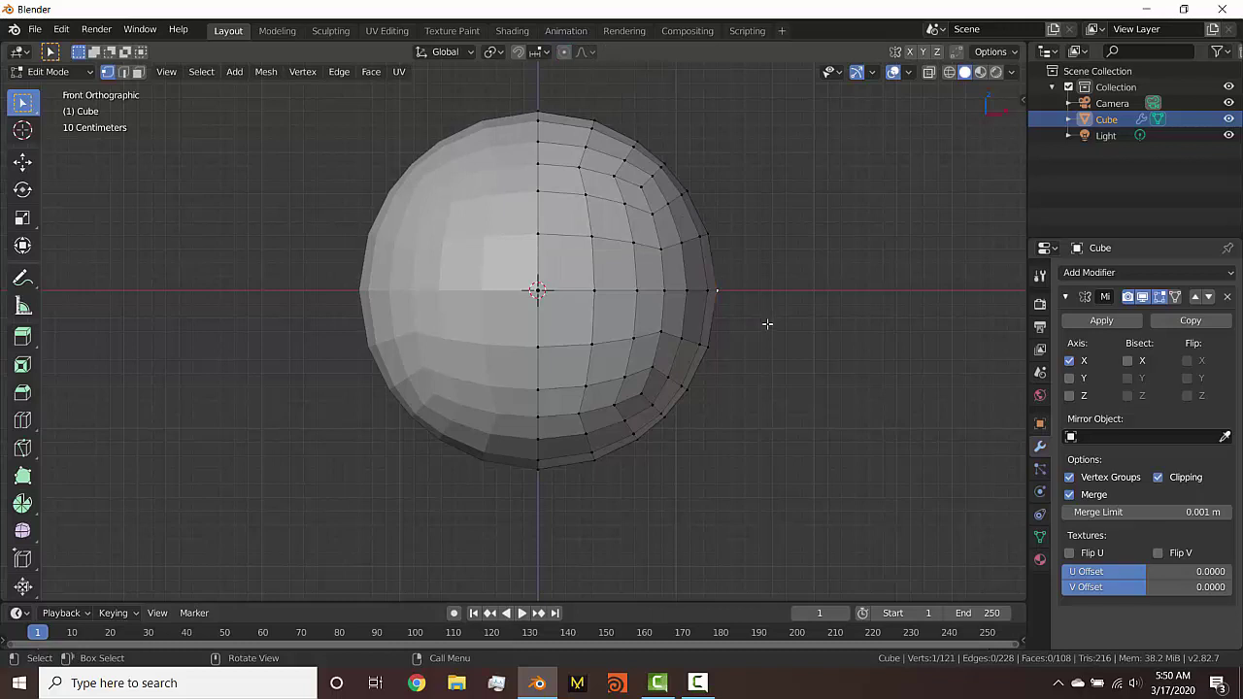
pyautogui.press('o')
pyautogui.press('g')
pyautogui.press('x')
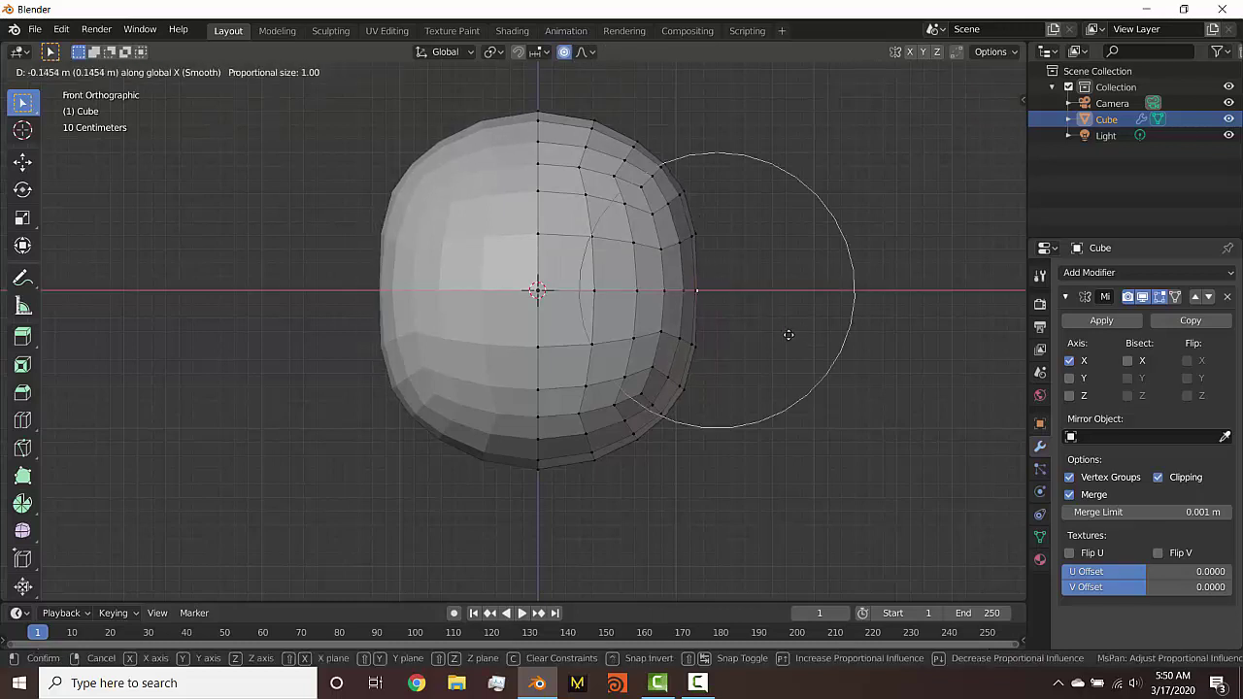
pyautogui.scroll(-1, 787, 334)
pyautogui.scroll(-7, 786, 334)
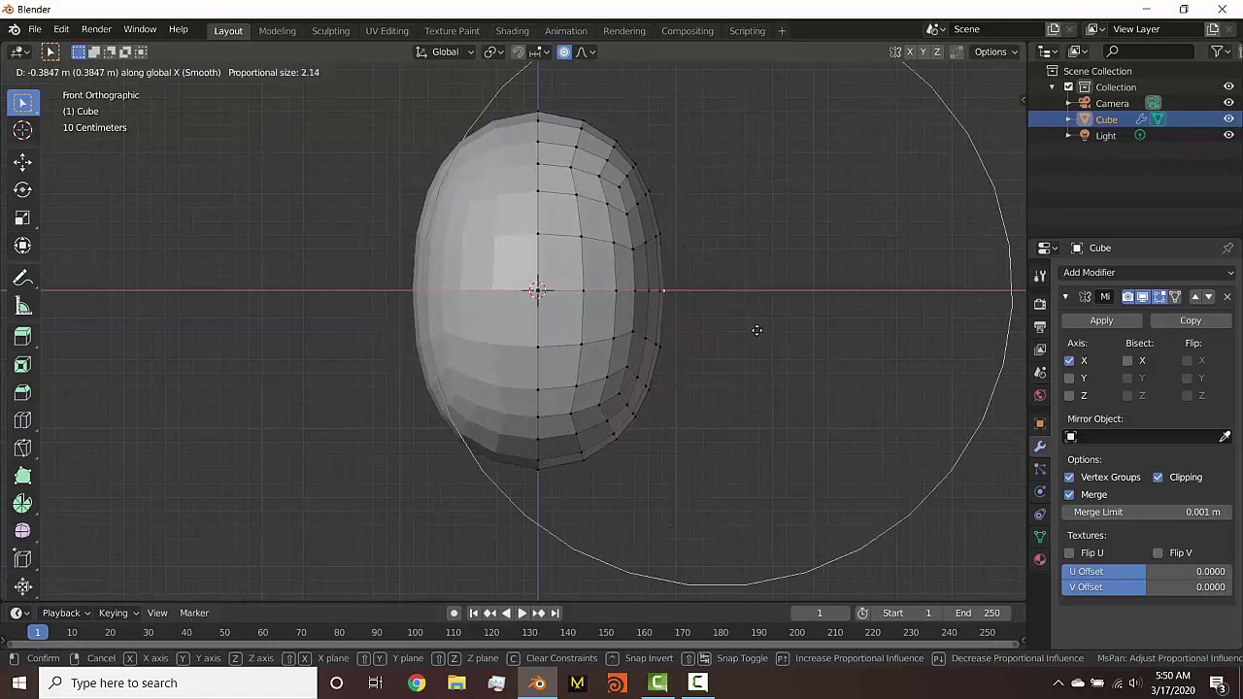
pyautogui.click(764, 330)
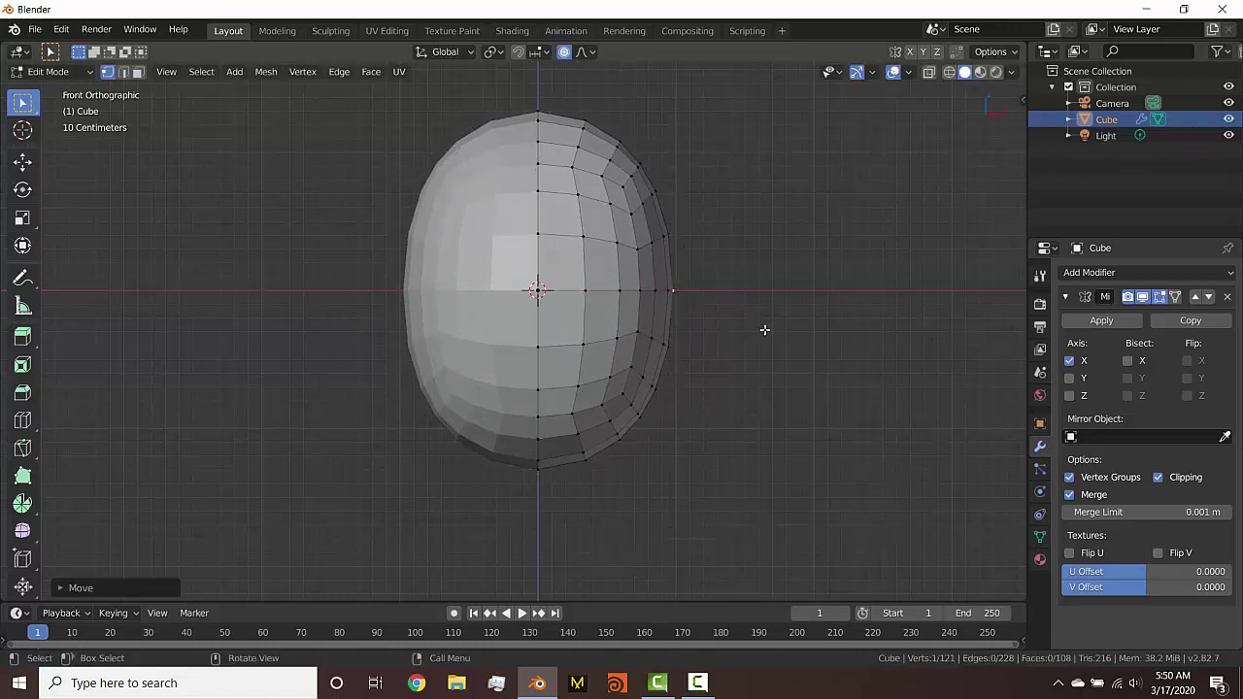
pyautogui.press('KP_3')
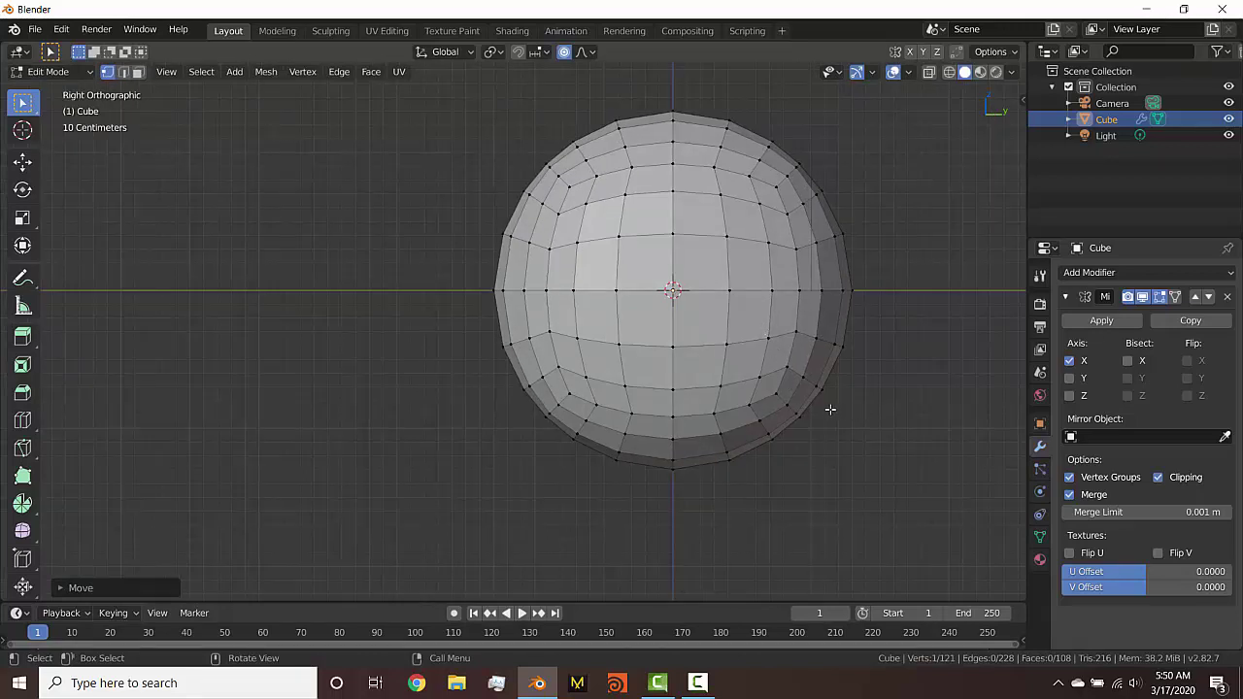
pyautogui.press('g')
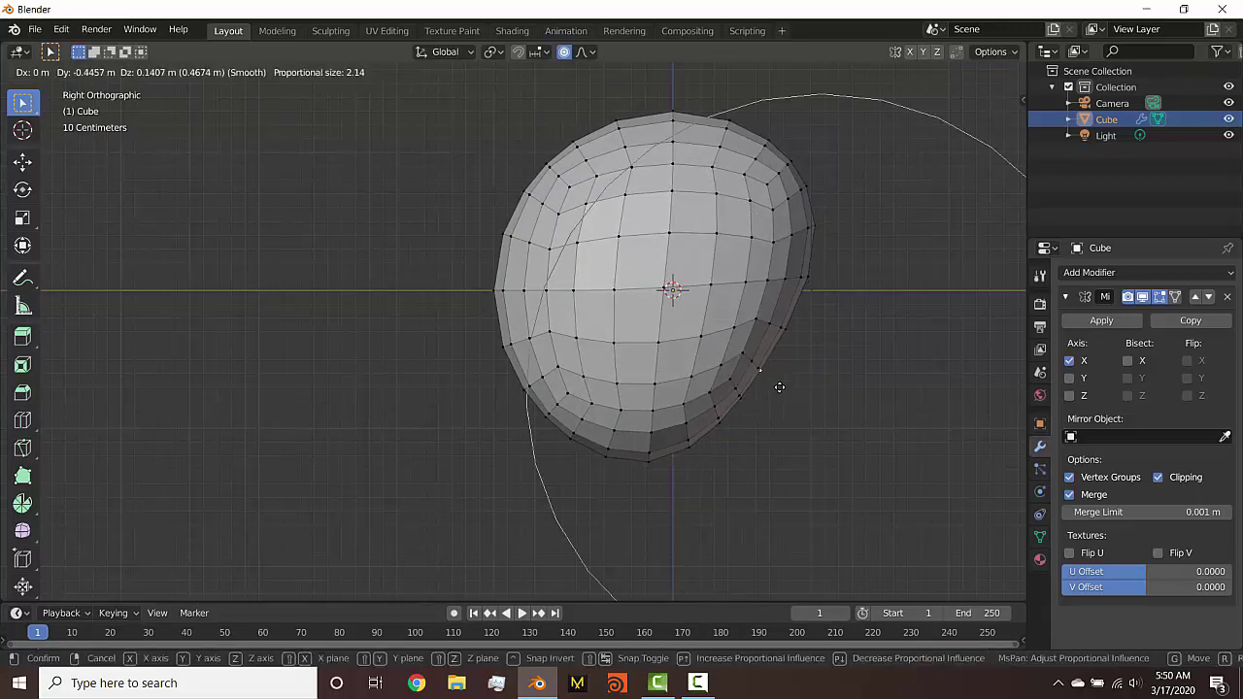
pyautogui.rightClick(758, 394)
pyautogui.press('h')
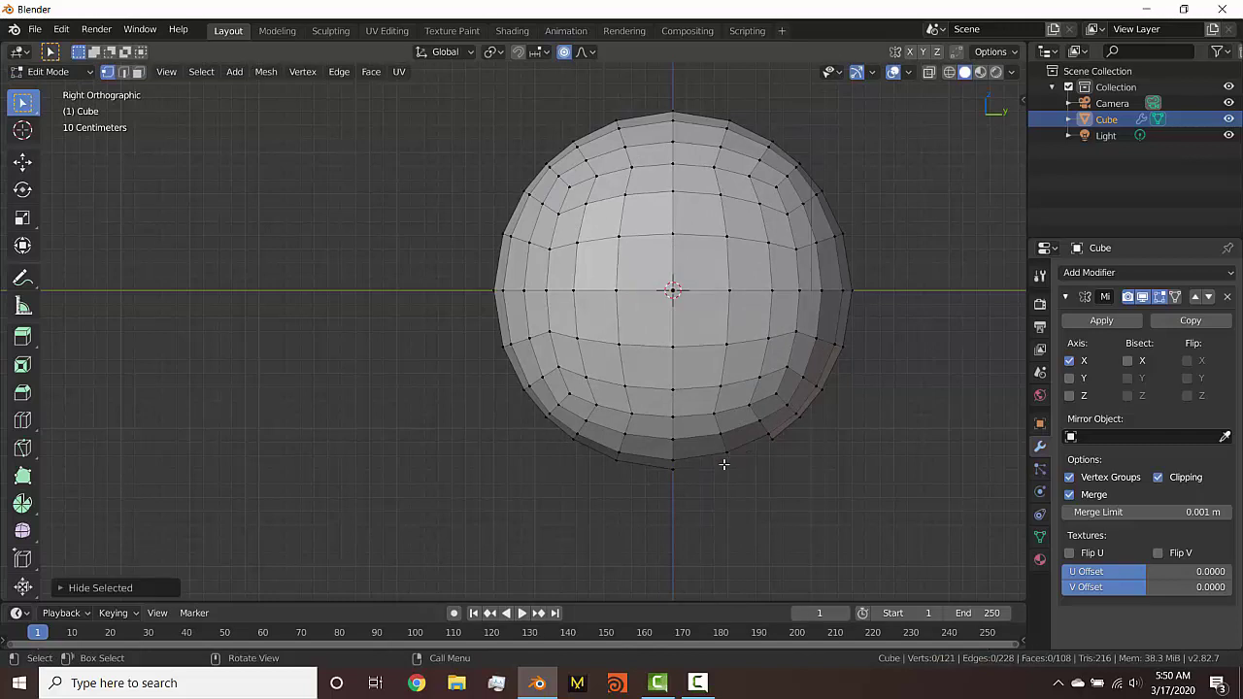
# Raise a vertex on the underside just behind the centre with proportional editing, and rotate the surrounding area so the back slopes upward
pyautogui.press('g')
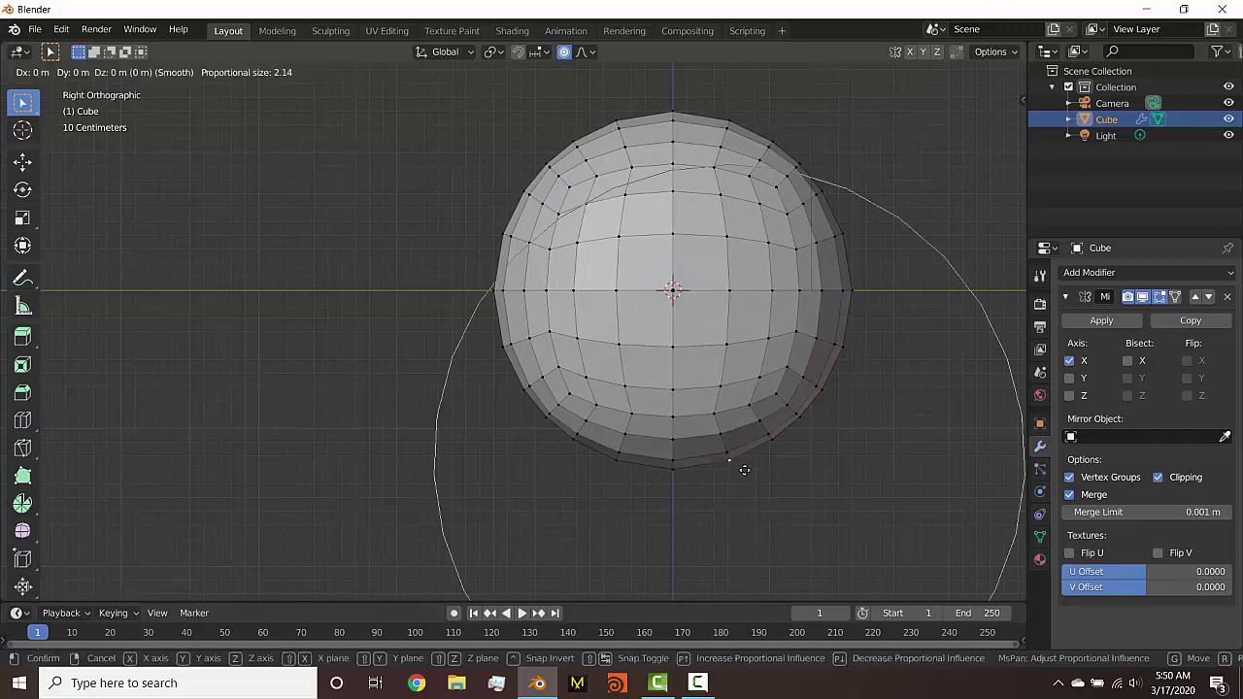
pyautogui.click(729, 430)
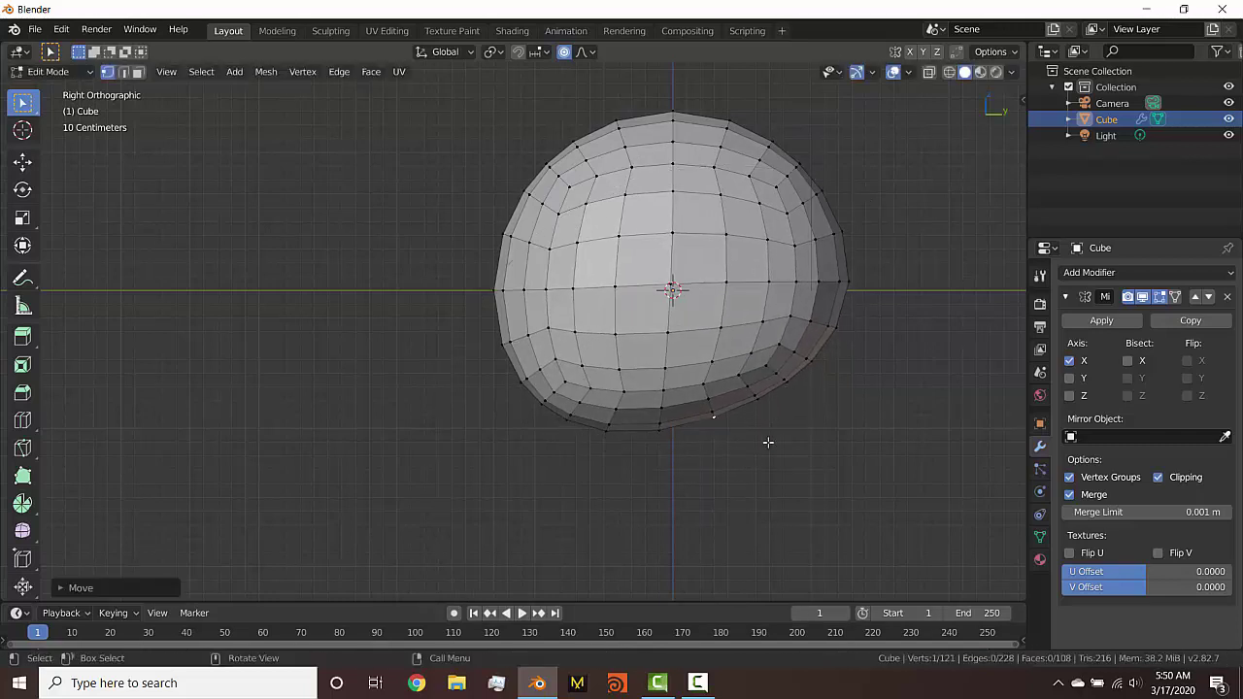
pyautogui.press('r')
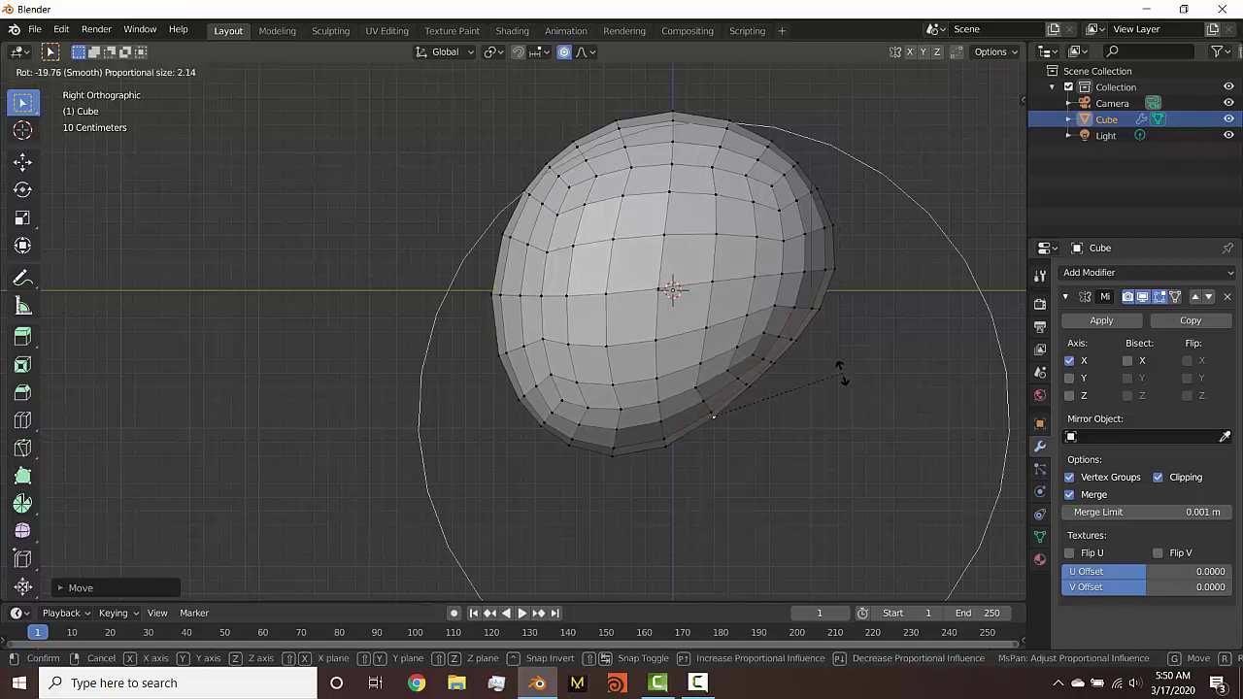
pyautogui.click(842, 355)
# Move the lower back vertex about 0.25 m down and slightly forward with a proportional size of about 1.46
pyautogui.click(835, 322)
pyautogui.press('g')
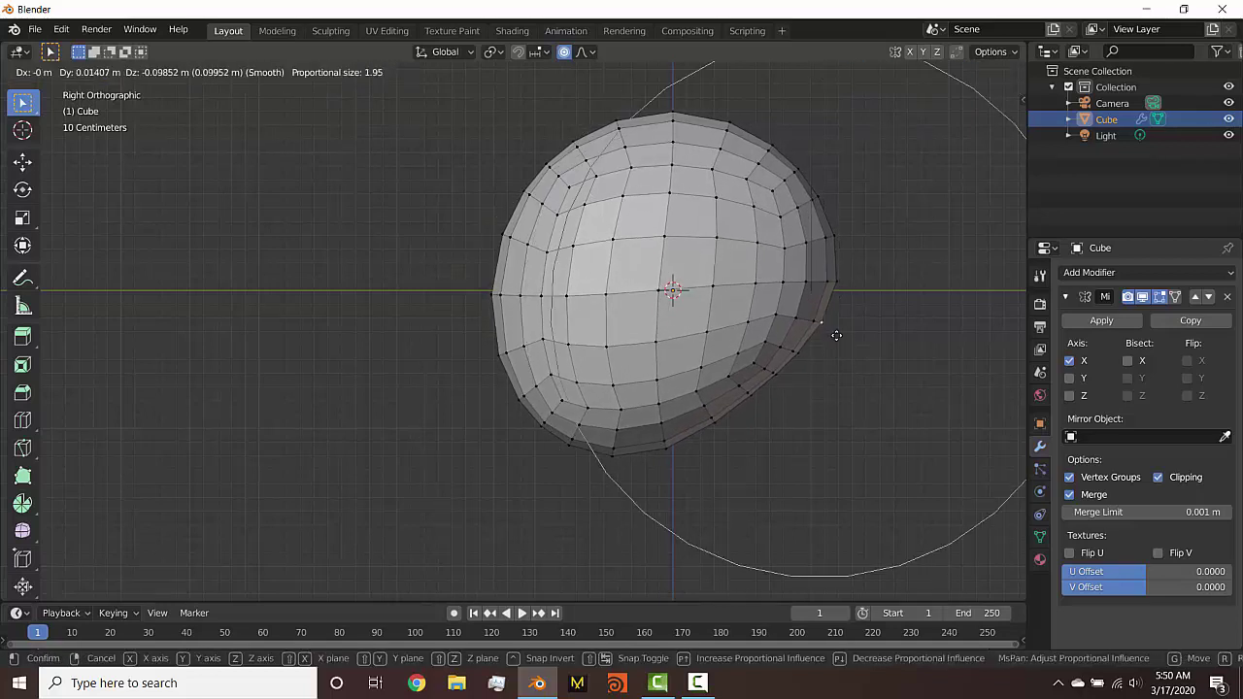
pyautogui.scroll(3, 832, 346)
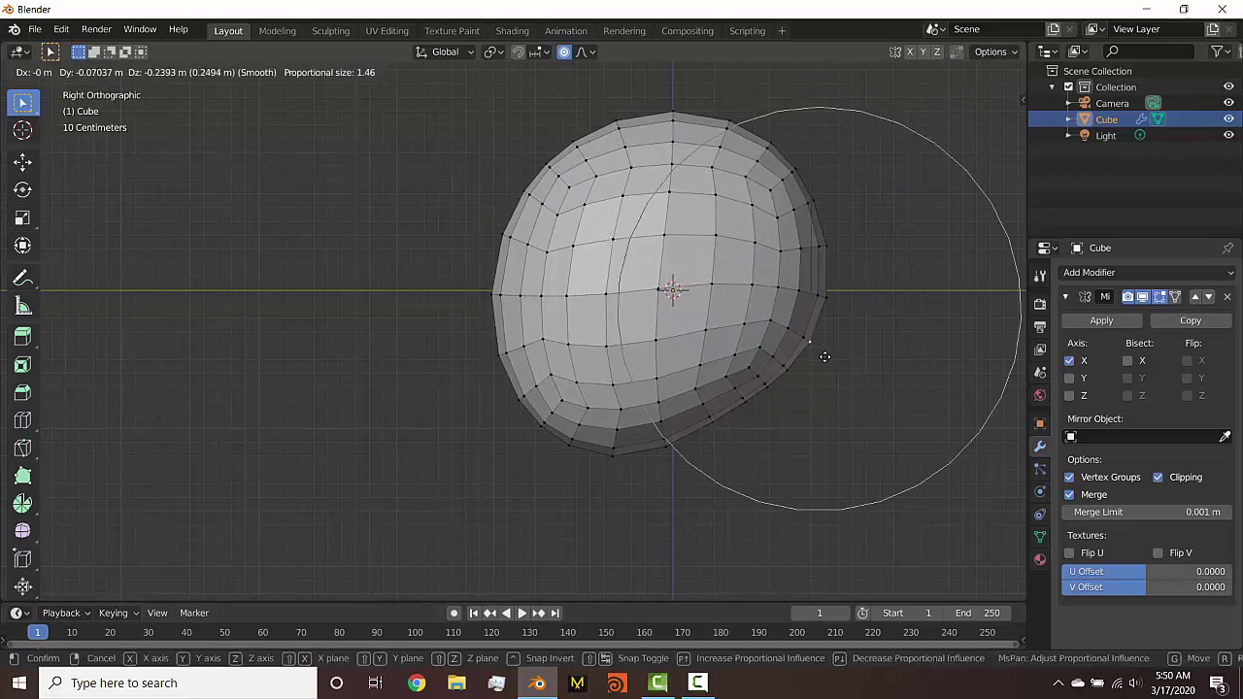
pyautogui.click(822, 355)
# Select the four-vertex edge row across the lower front and move it forward and down with a proportional size of 0.75 to form a chin
pyautogui.moveTo(505, 374); pyautogui.dragTo(525, 249, button='middle')
pyautogui.press('KP_3')
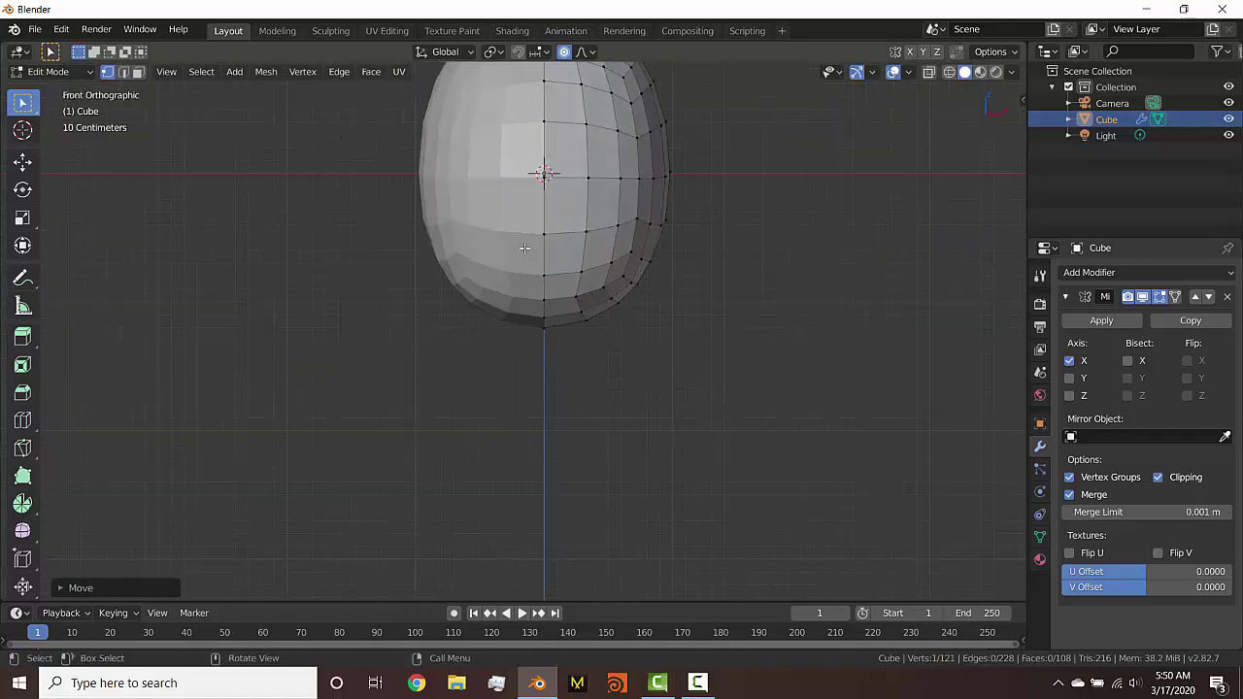
pyautogui.scroll(2, 358, 279)
pyautogui.keyDown('shift'); pyautogui.moveTo(358, 280); pyautogui.dragTo(646, 381, button='middle'); pyautogui.keyUp('shift')
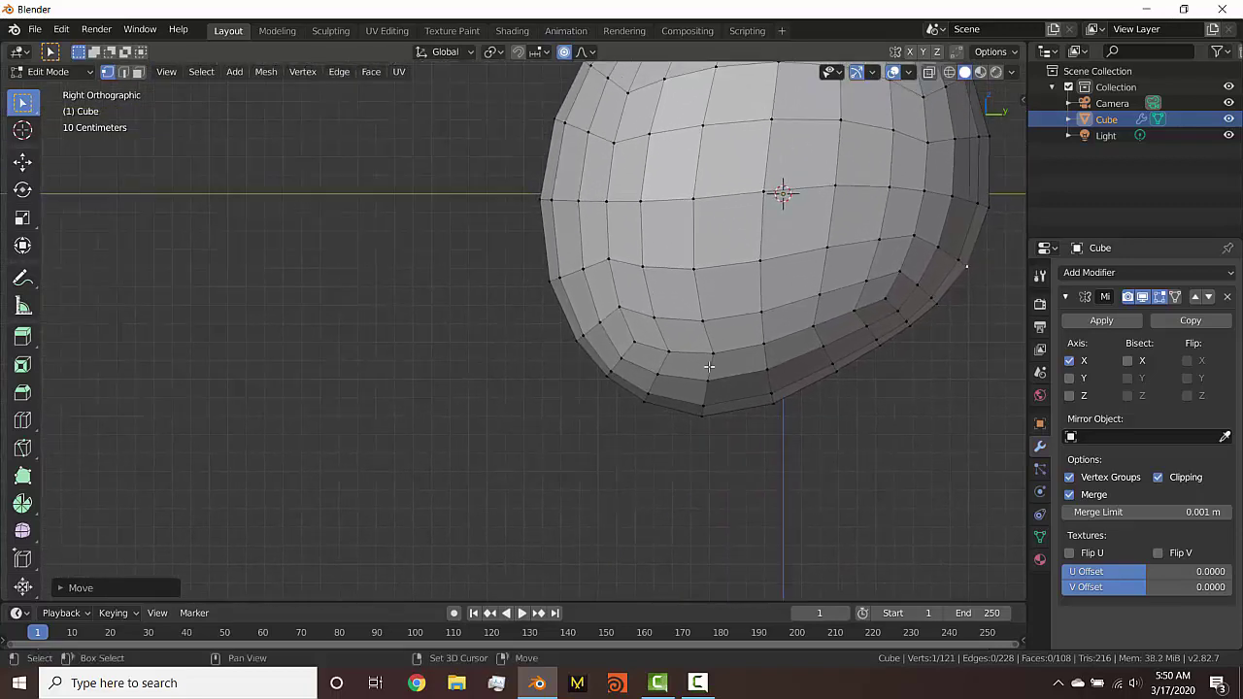
pyautogui.keyDown('ctrl'); pyautogui.click(632, 343); pyautogui.keyUp('ctrl')
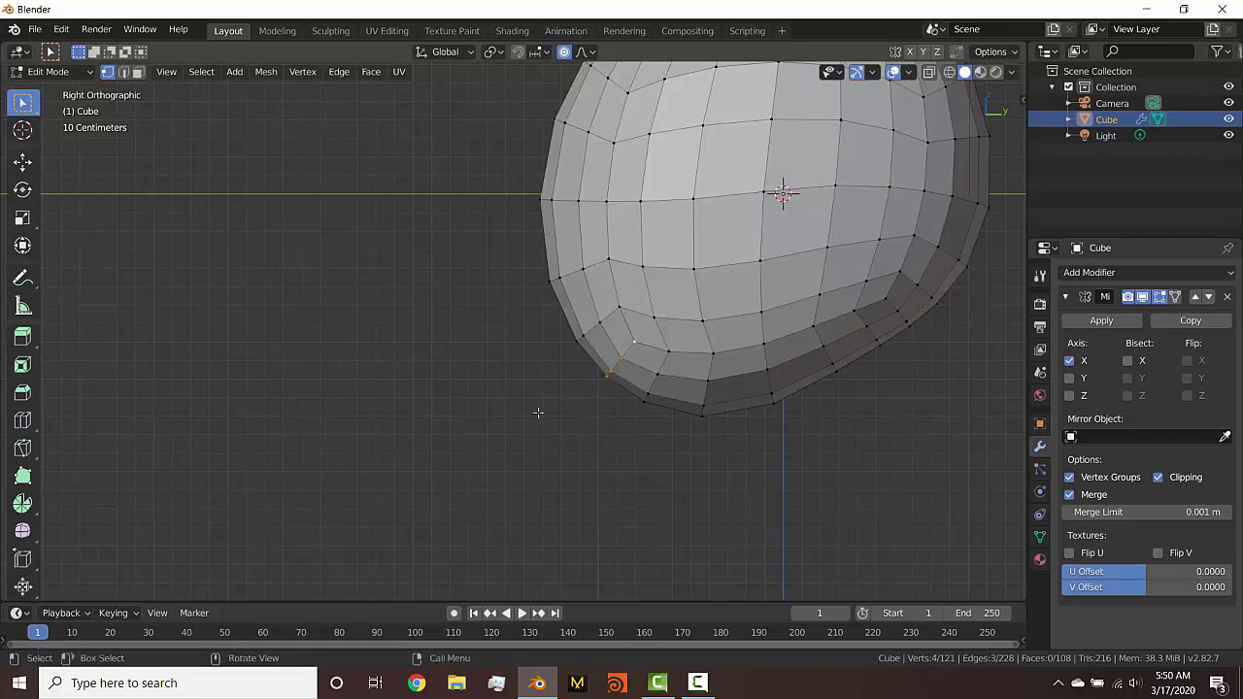
pyautogui.press('g')
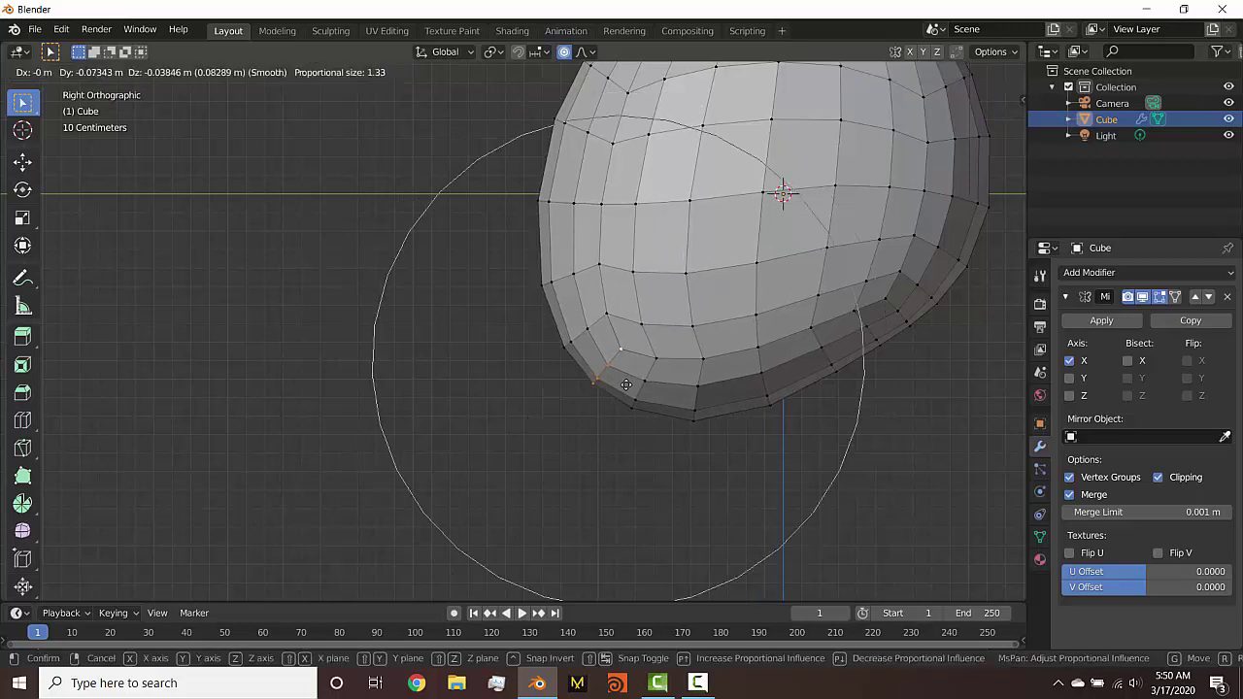
pyautogui.scroll(6, 622, 384)
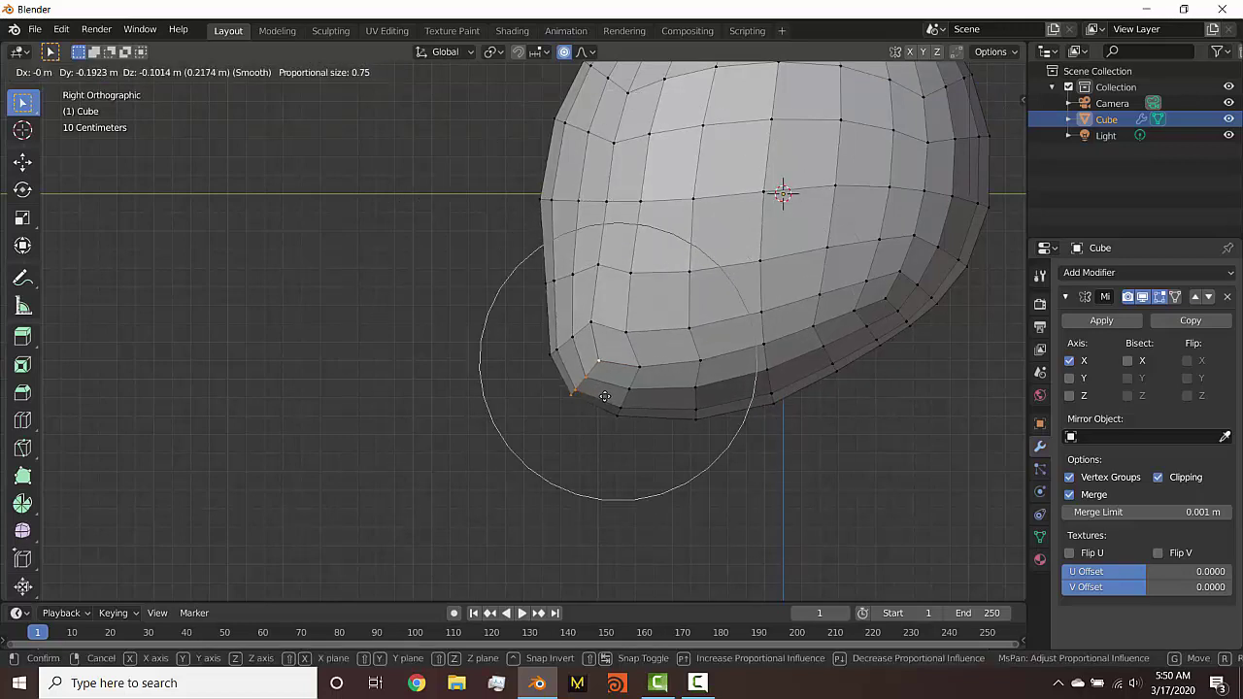
pyautogui.click(616, 394)
# Refine the chin by rotating the selected edge row, shifting it slightly forward and rotating it again
pyautogui.press('r')
pyautogui.click(670, 389)
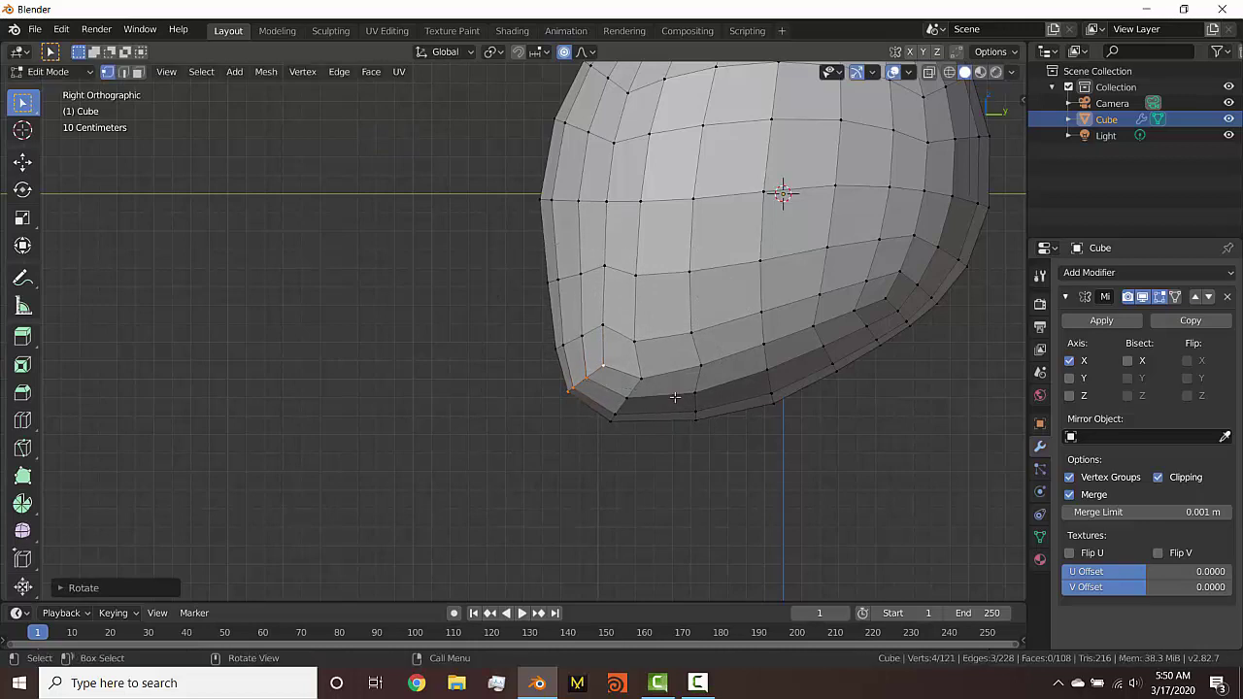
pyautogui.press('g')
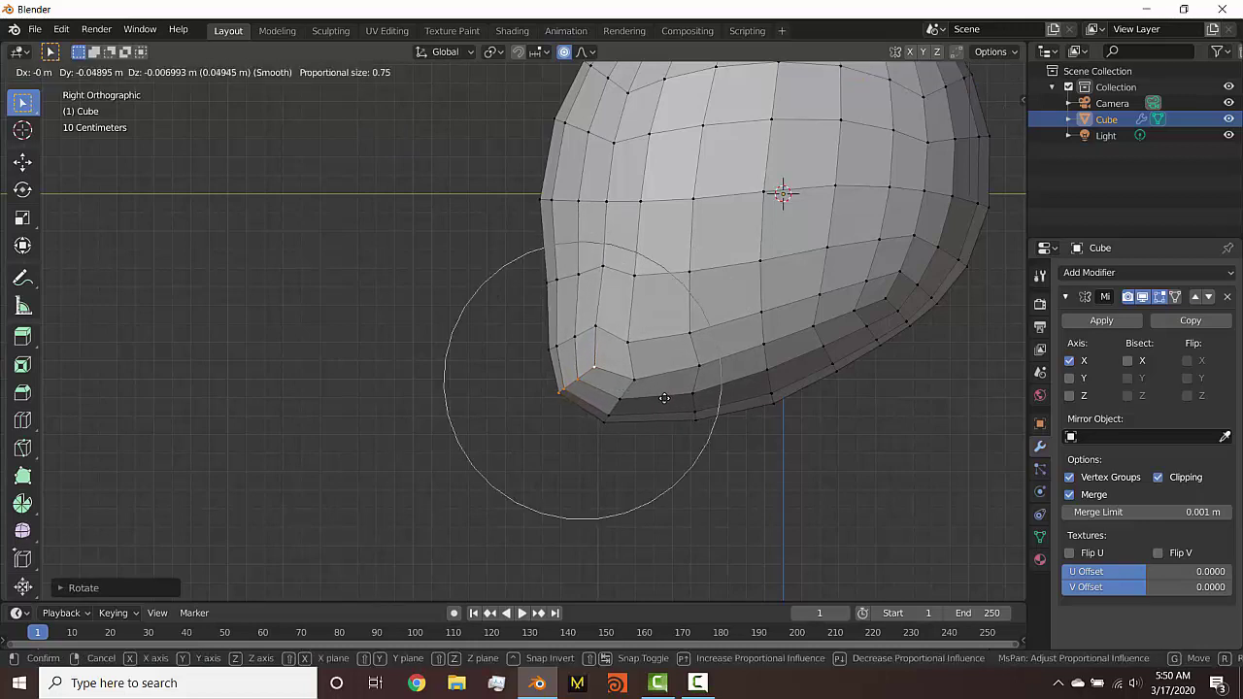
pyautogui.click(668, 398)
pyautogui.press('r')
pyautogui.click(681, 376)
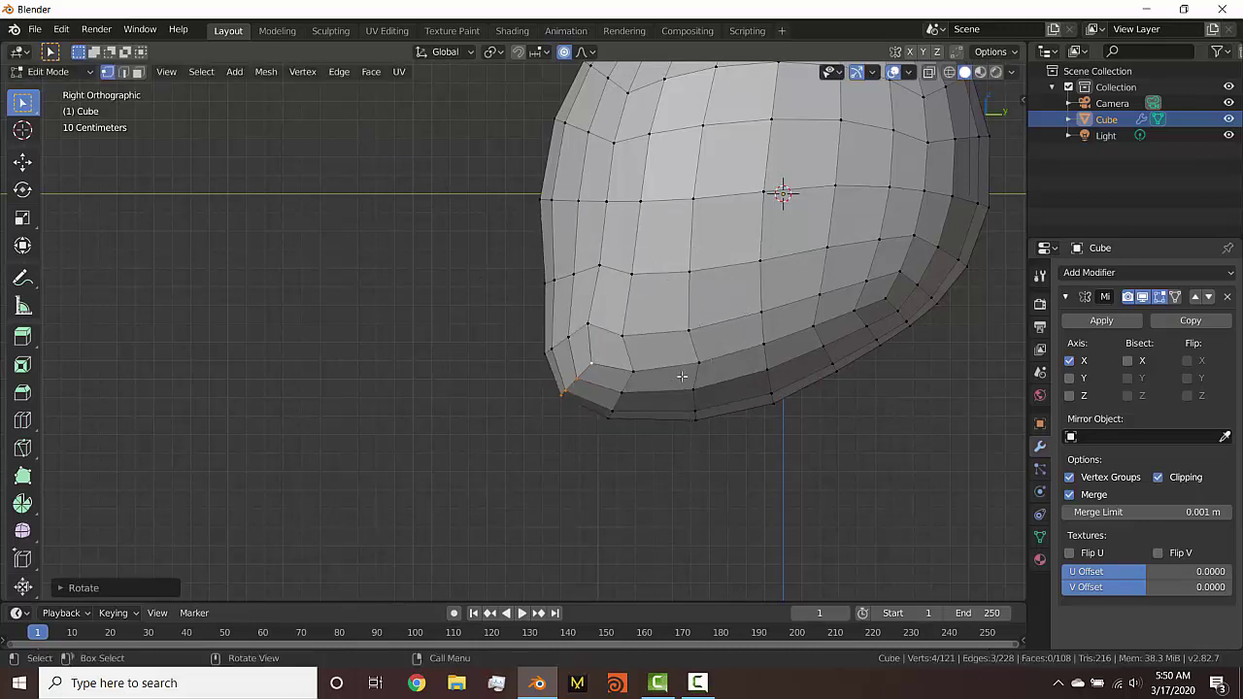
# Switch to face selection and circle-select the nine faces on the lower front above the chin
pyautogui.click(138, 73)
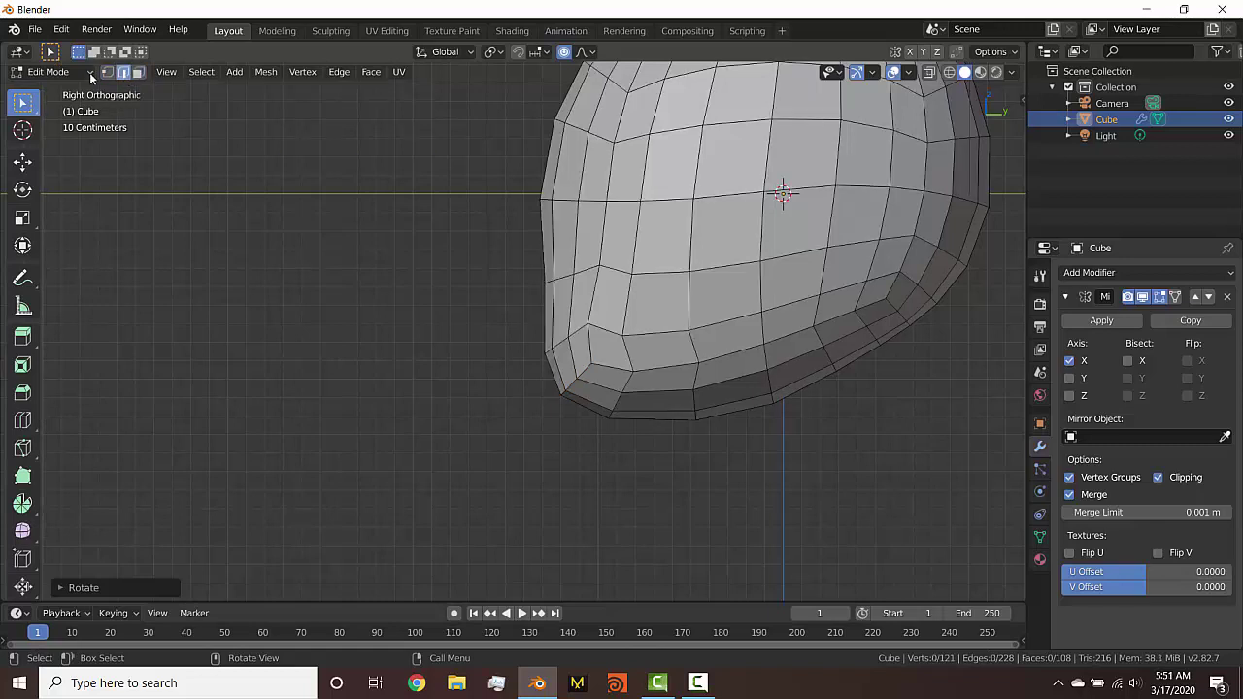
pyautogui.click(107, 73)
pyautogui.press('3')
pyautogui.press('c')
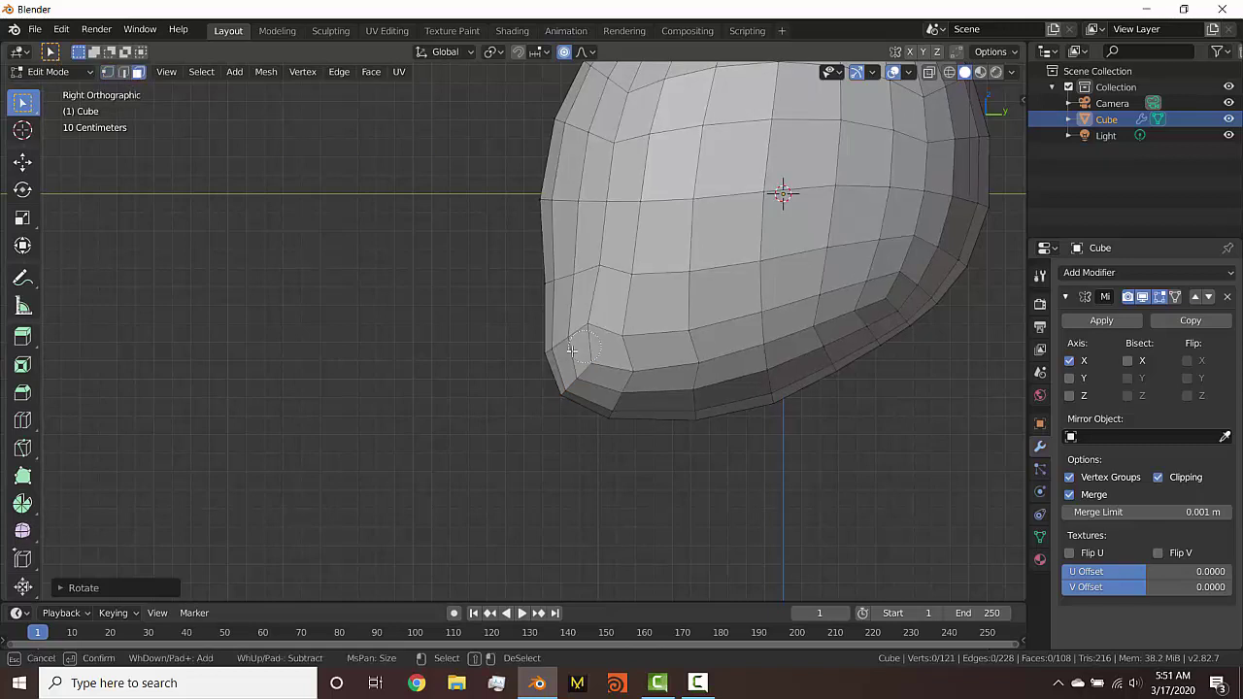
pyautogui.click(541, 360)
pyautogui.moveTo(541, 360)
pyautogui.mouseDown()
pyautogui.moveTo(549, 296)
pyautogui.moveTo(576, 256)
pyautogui.mouseUp()
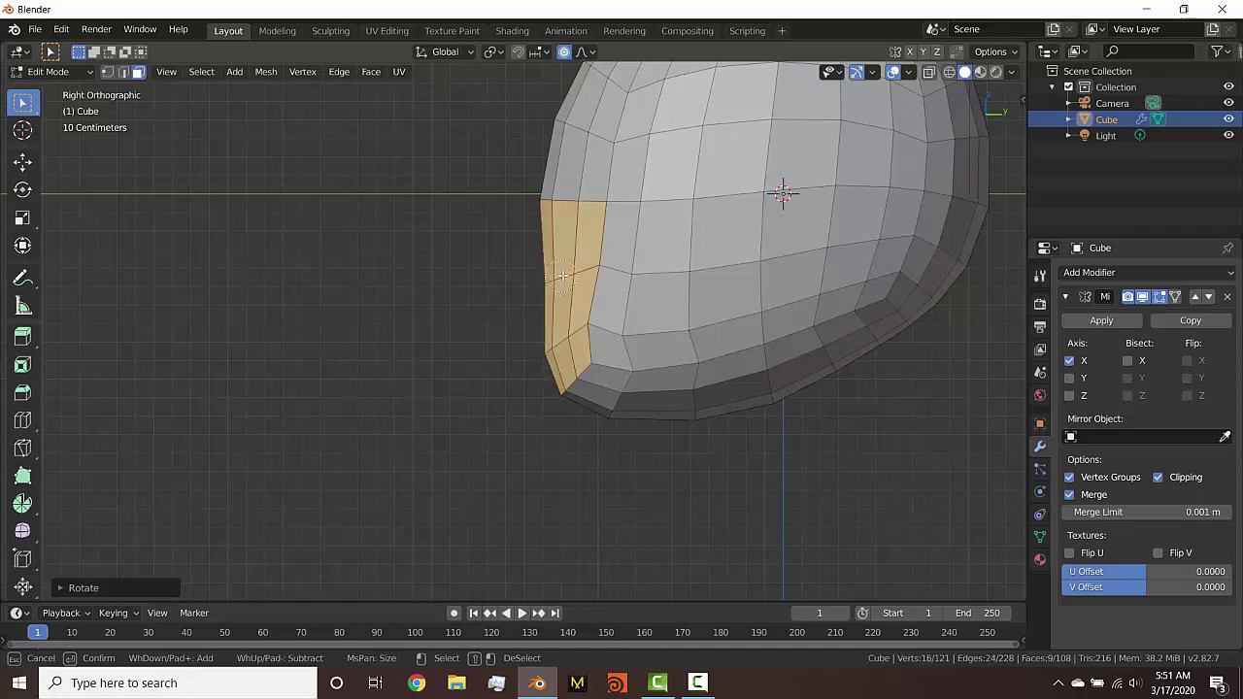
pyautogui.press('Escape')
# Extrude the nine selected lower front faces in place, without offsetting them
pyautogui.moveTo(441, 321)
pyautogui.mouseDown(button='middle')
pyautogui.moveTo(547, 324)
pyautogui.moveTo(577, 341)
pyautogui.moveTo(508, 344)
pyautogui.mouseUp(button='middle')
pyautogui.press('KP_3')
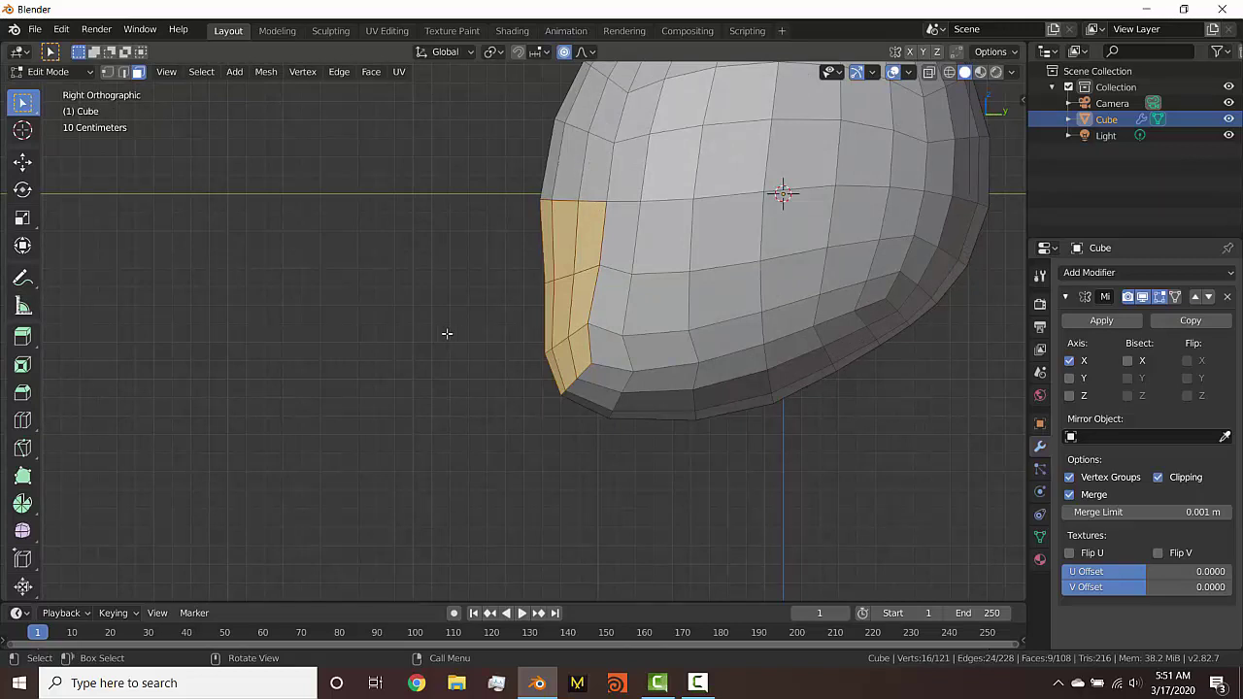
pyautogui.moveTo(508, 360); pyautogui.dragTo(671, 405, button='middle')
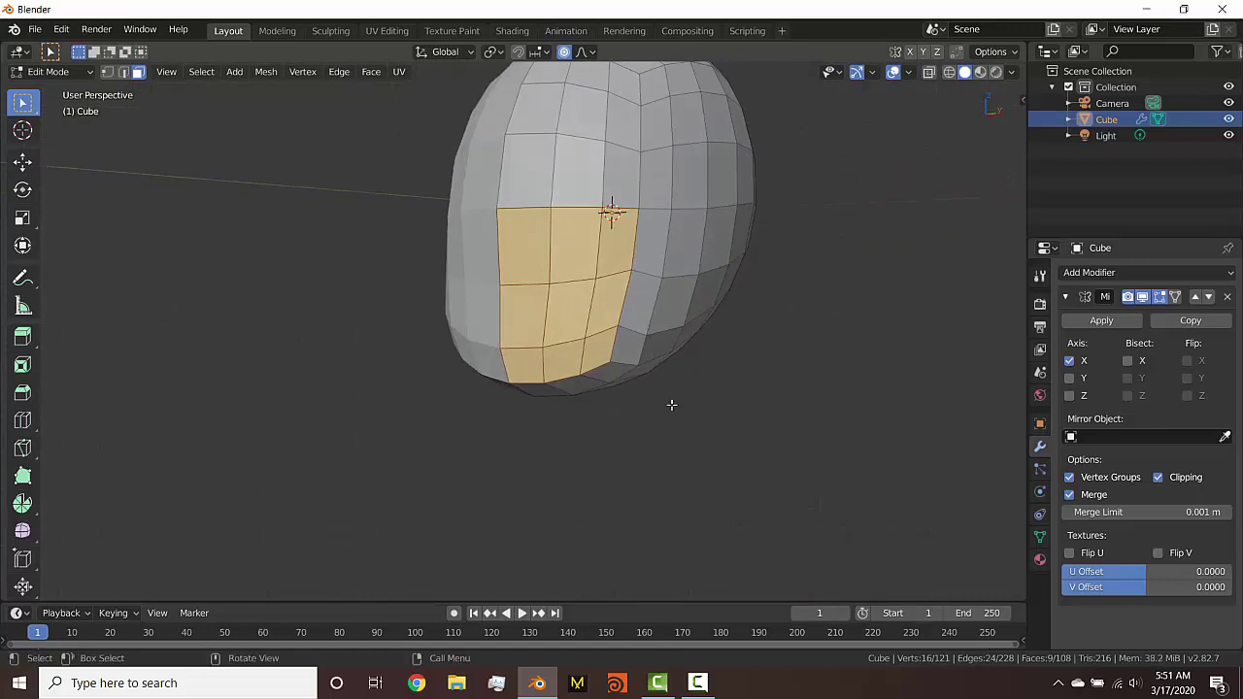
pyautogui.moveTo(566, 404); pyautogui.dragTo(583, 416, button='middle')
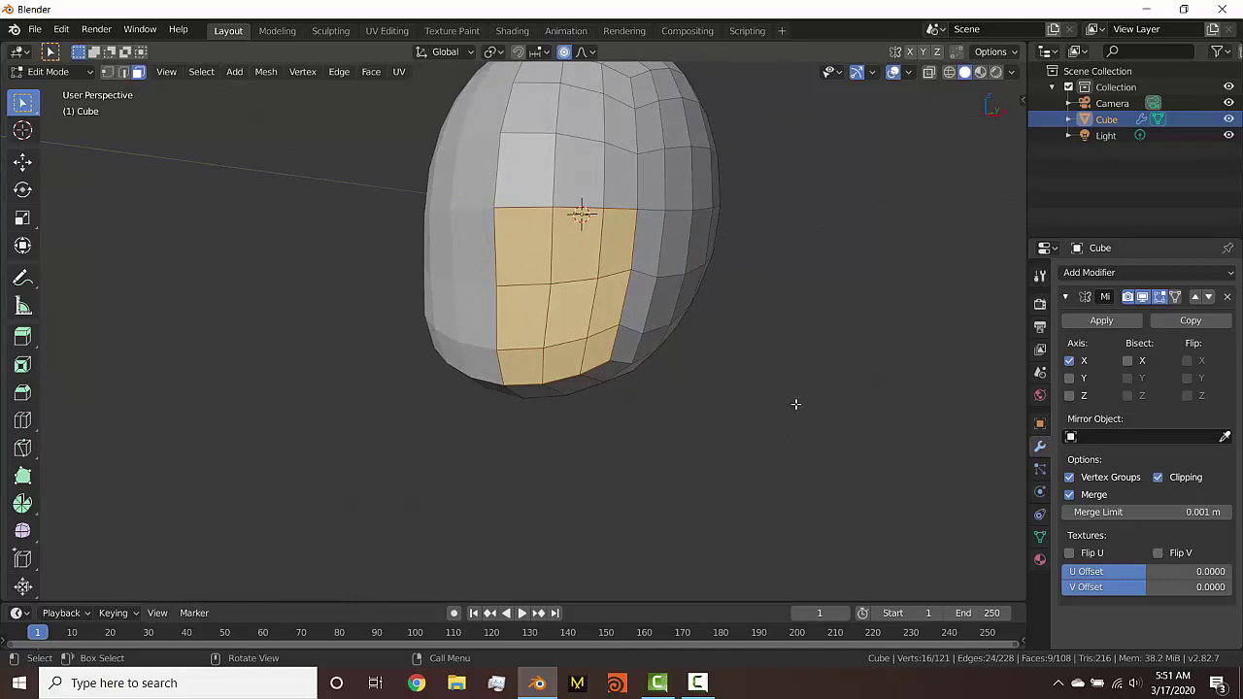
pyautogui.press('e')
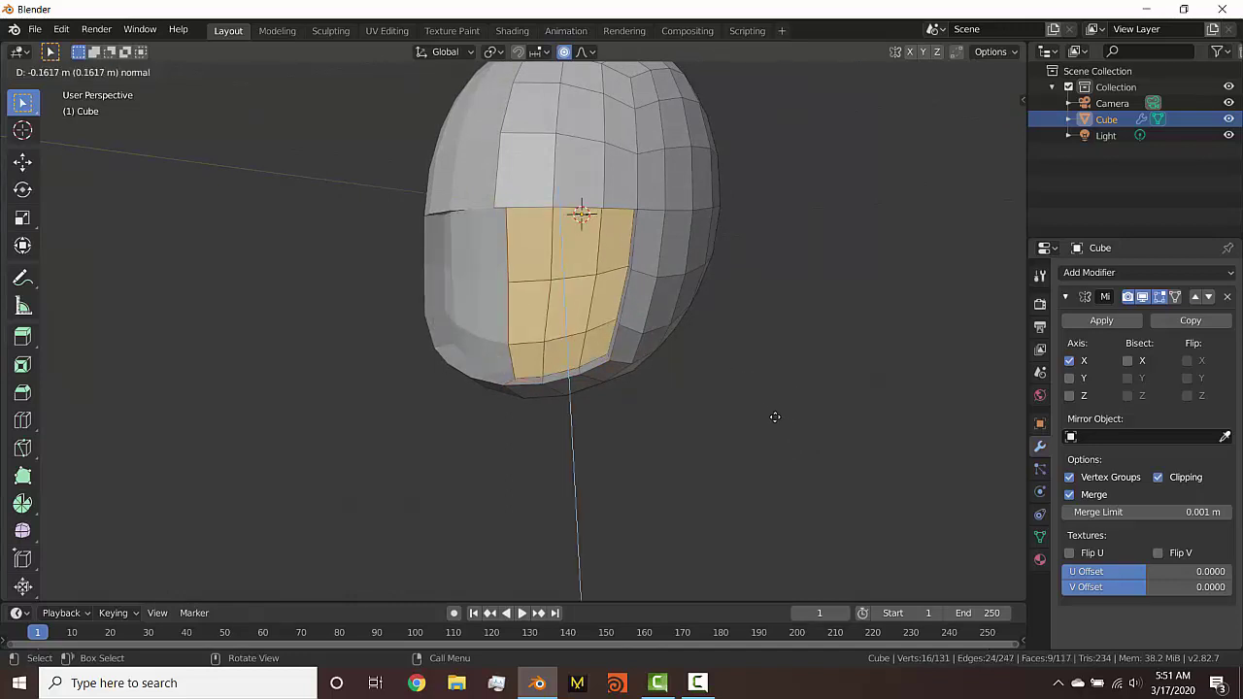
pyautogui.rightClick(796, 424)
# Turn off proportional editing and scale the extruded faces down into a smaller patch inside the face area
pyautogui.press('s')
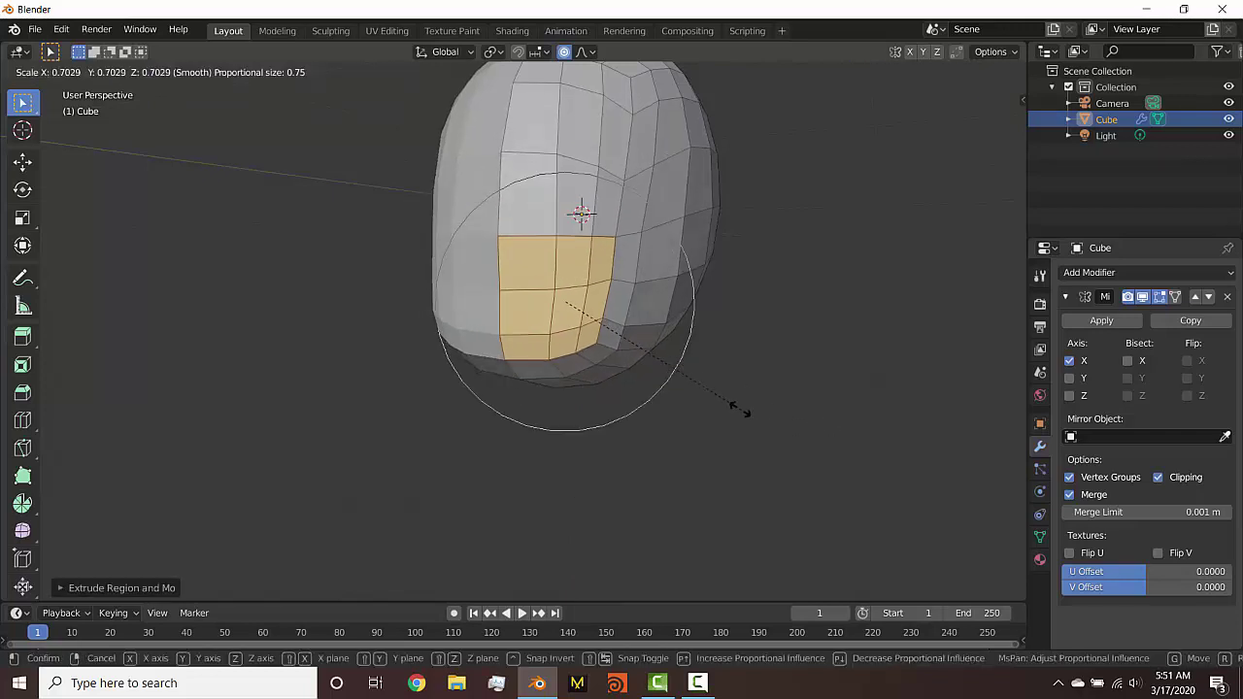
pyautogui.rightClick(679, 302)
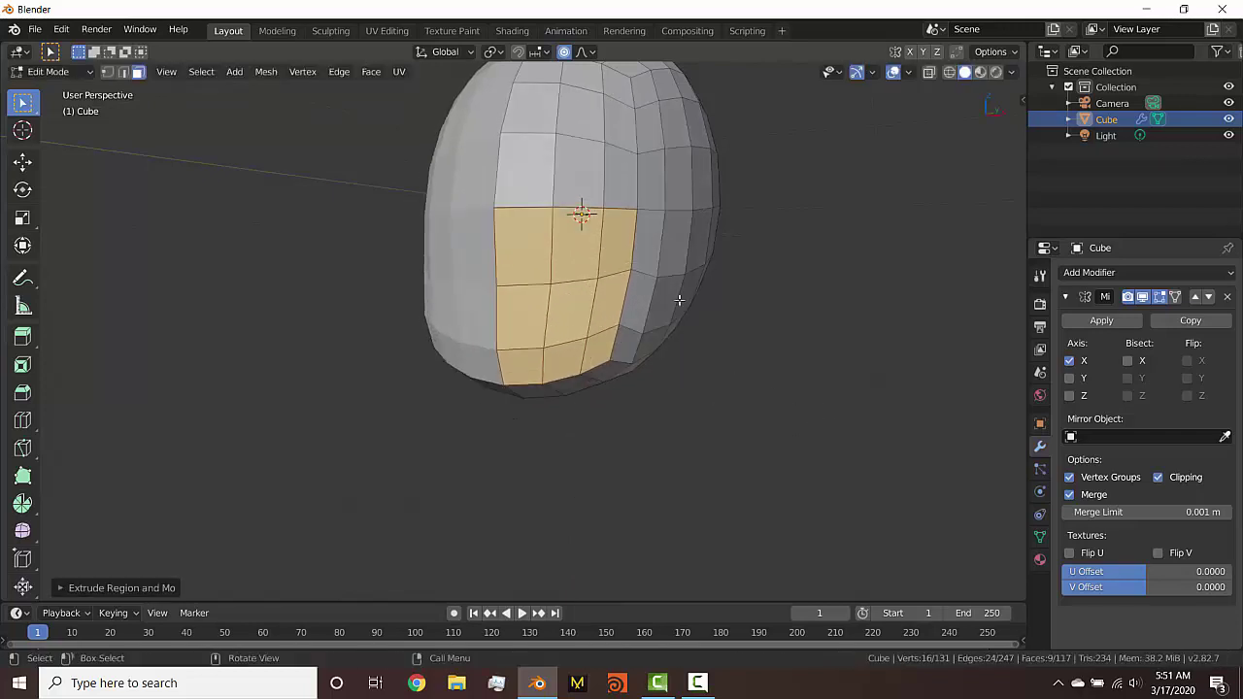
pyautogui.press('o')
pyautogui.press('s')
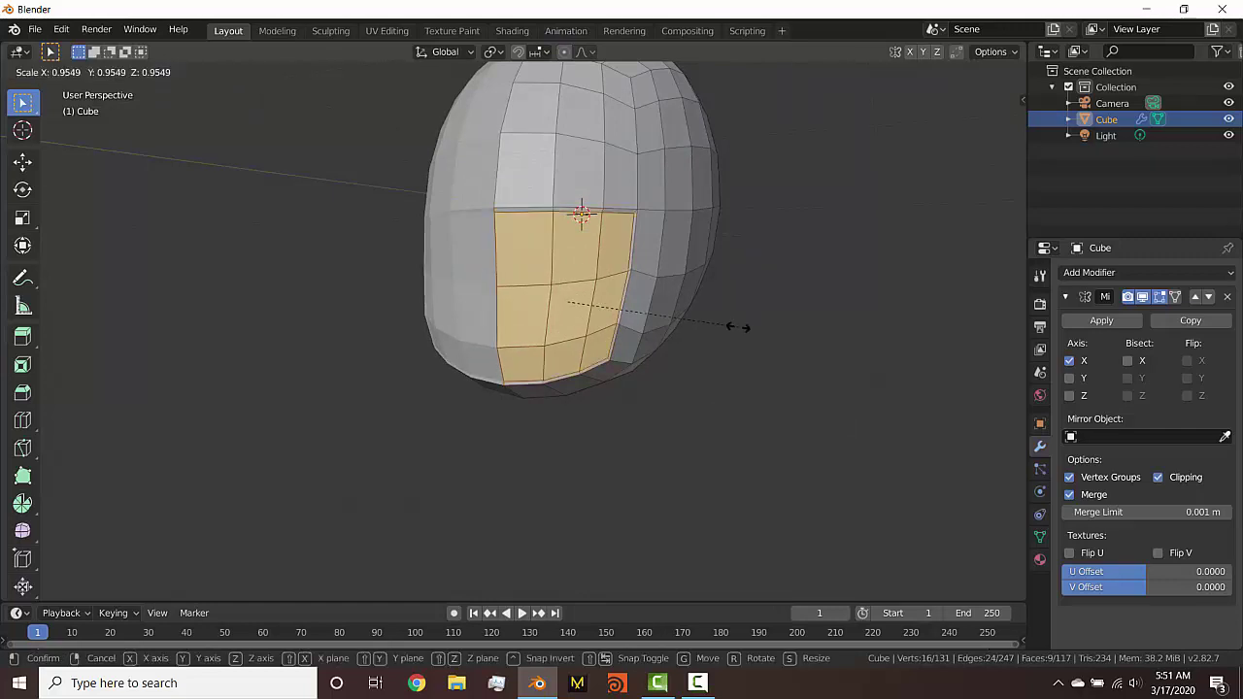
pyautogui.click(657, 318)
# Shift the scaled patch along X towards the mirror line, and move it about 0.07 m forward
pyautogui.press('g')
pyautogui.press('x')
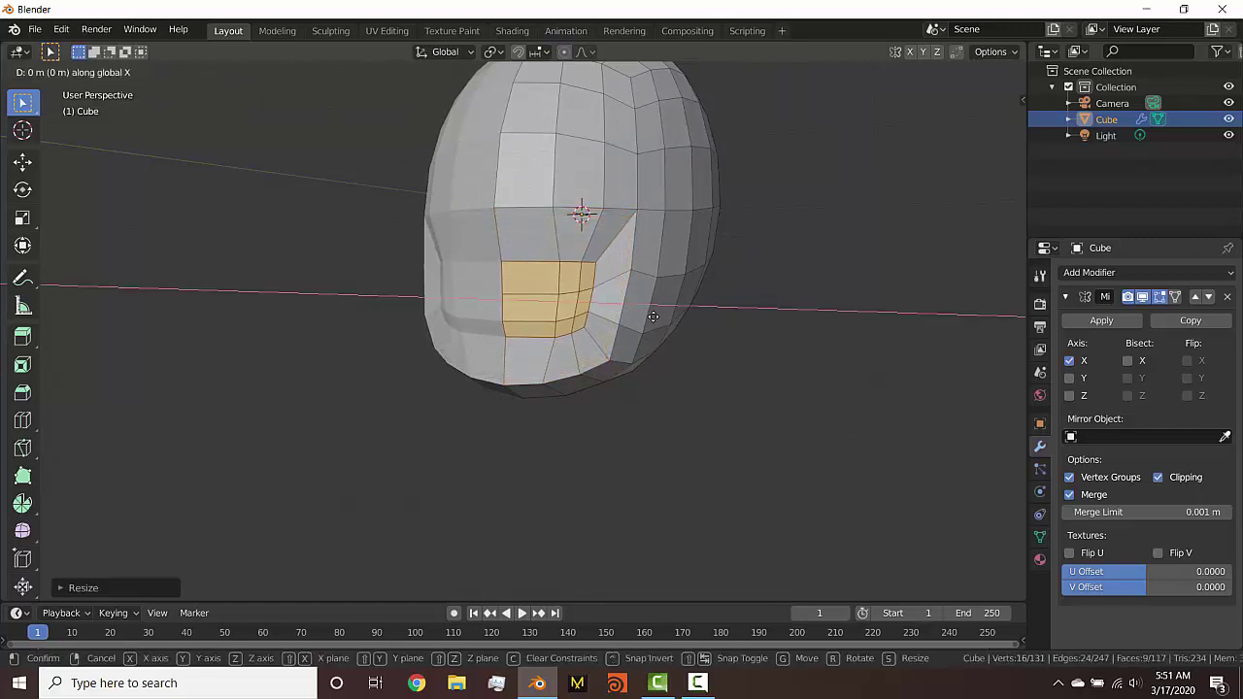
pyautogui.click(628, 315)
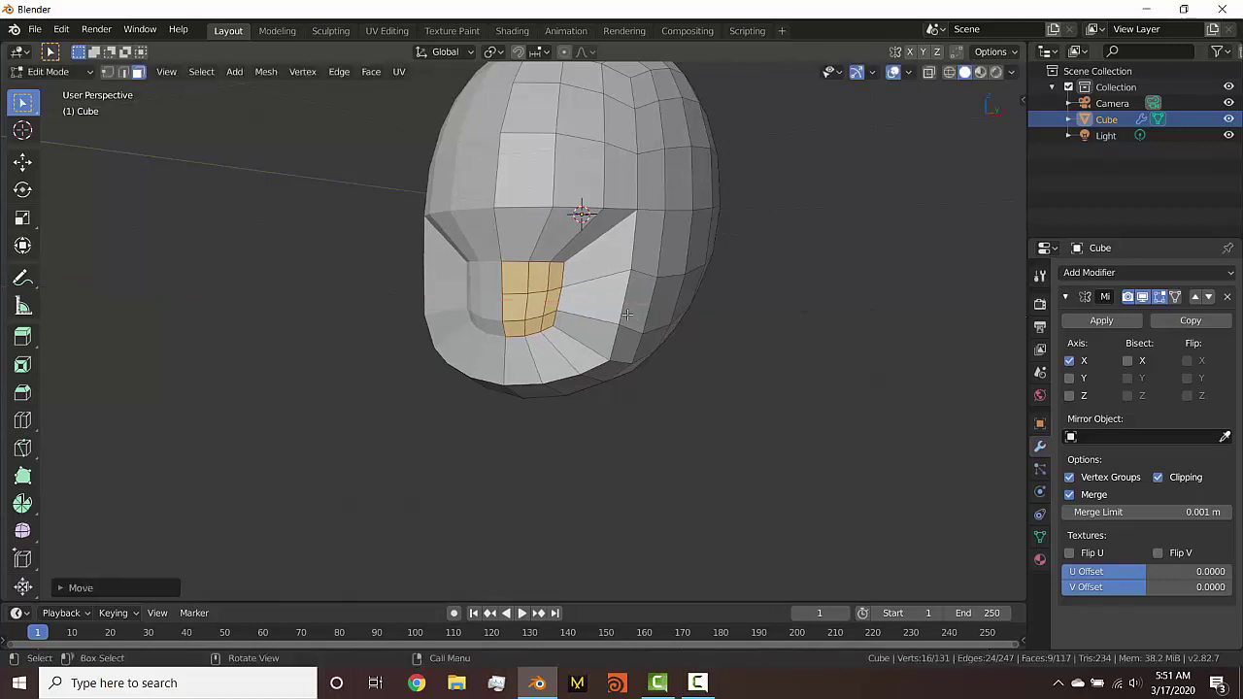
pyautogui.press('KP_3')
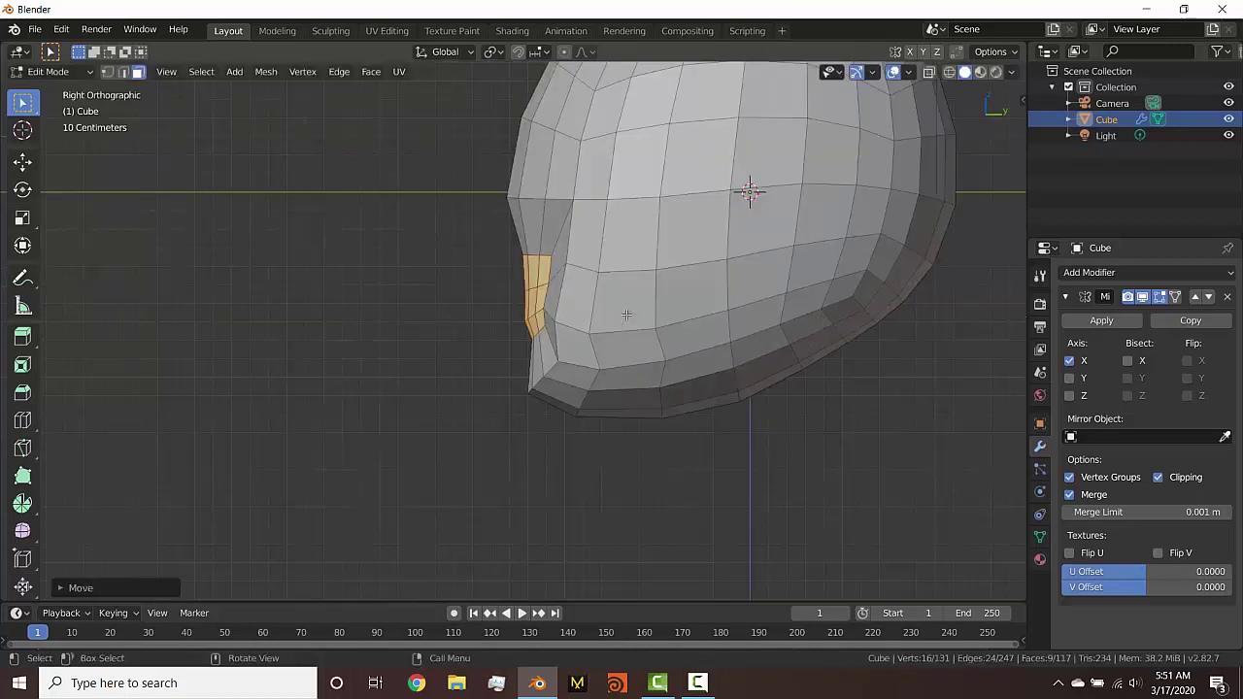
pyautogui.press('g')
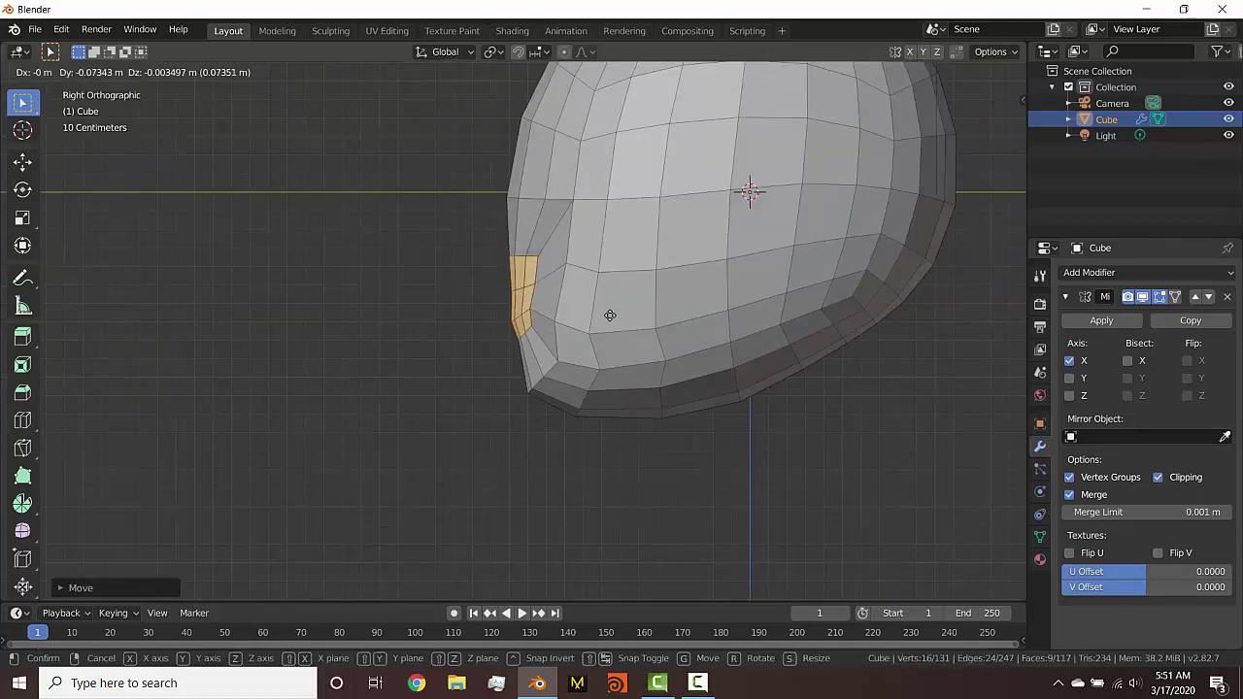
pyautogui.click(609, 314)
# Add three evenly spaced loop cuts around the face ring between the inner patch and its outer border
pyautogui.moveTo(609, 315)
pyautogui.mouseDown(button='middle')
pyautogui.moveTo(486, 298)
pyautogui.moveTo(586, 315)
pyautogui.mouseUp(button='middle')
pyautogui.scroll(4, 586, 315)
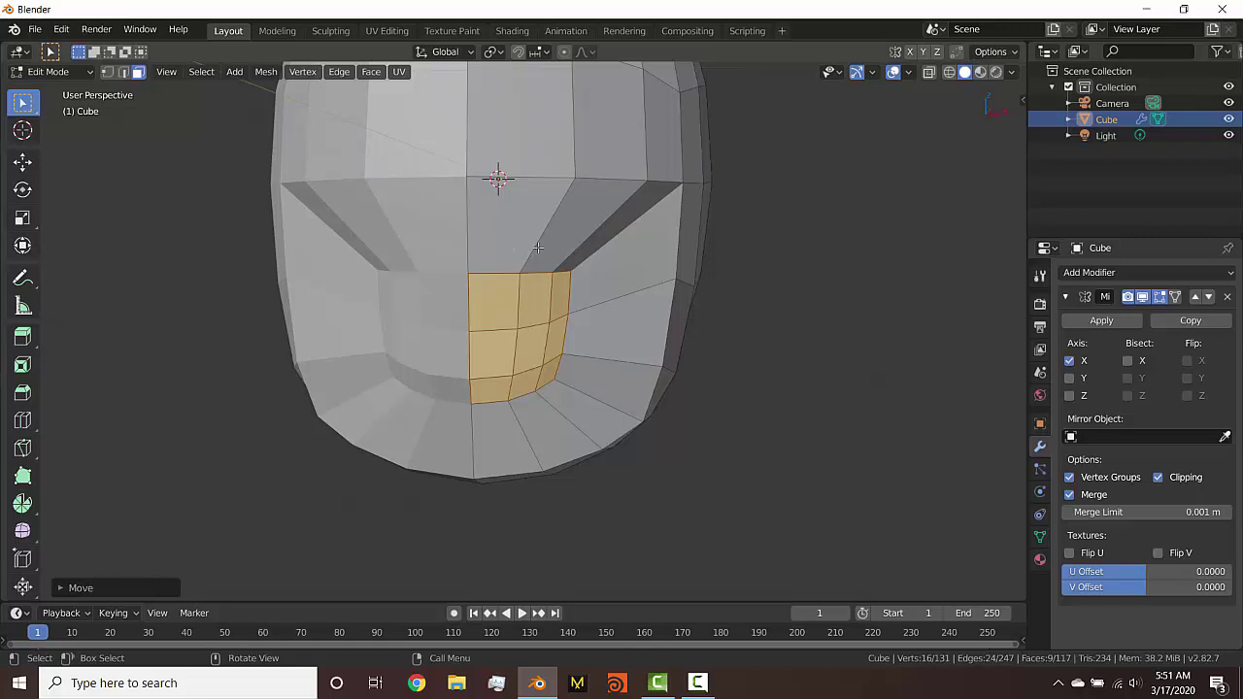
pyautogui.hotkey('ctrl', 'r')
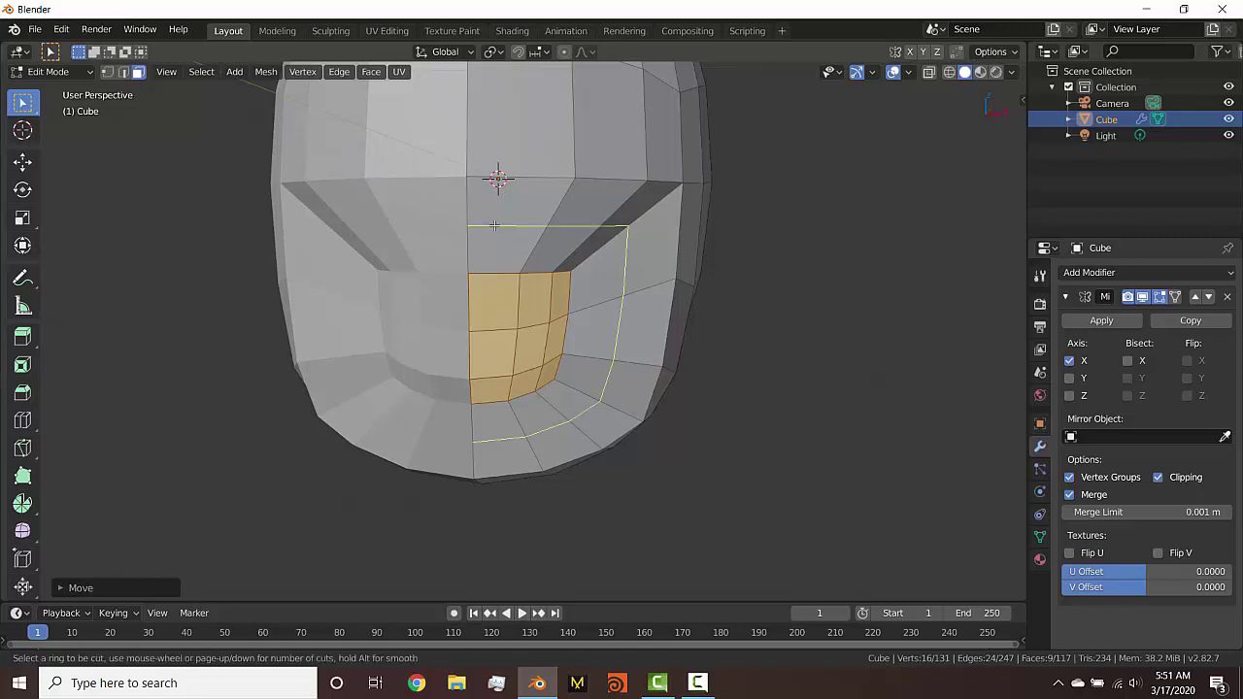
pyautogui.scroll(2, 473, 225)
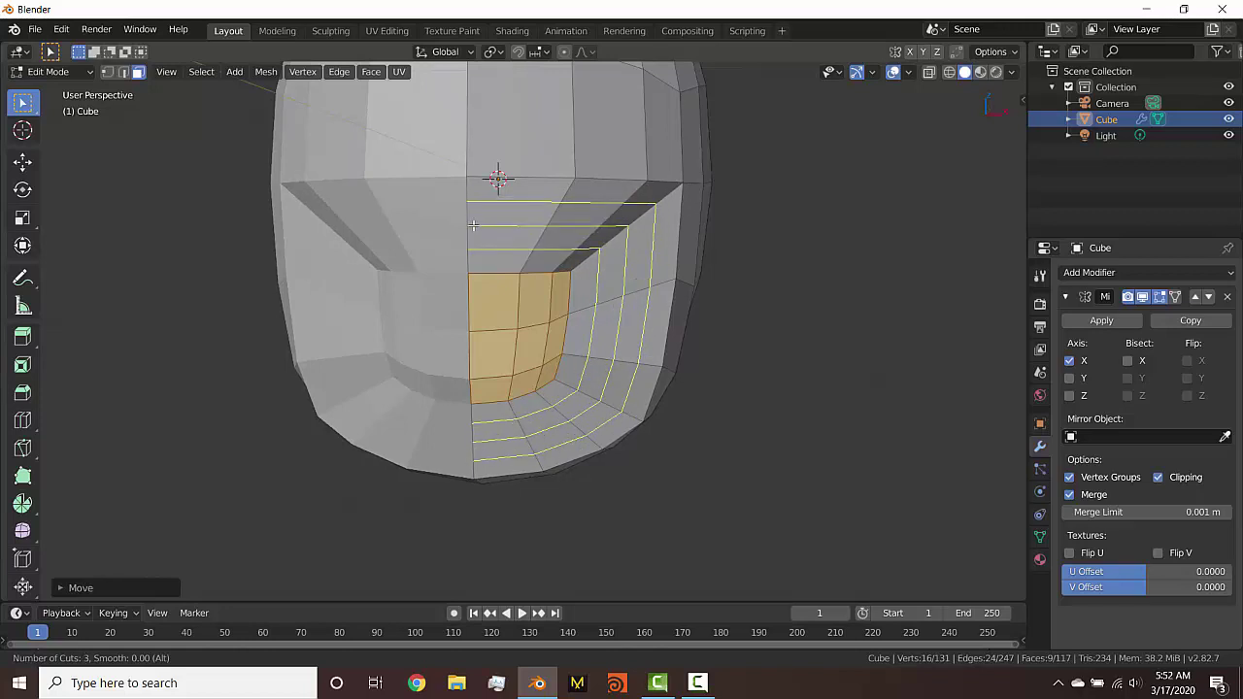
pyautogui.click(473, 226)
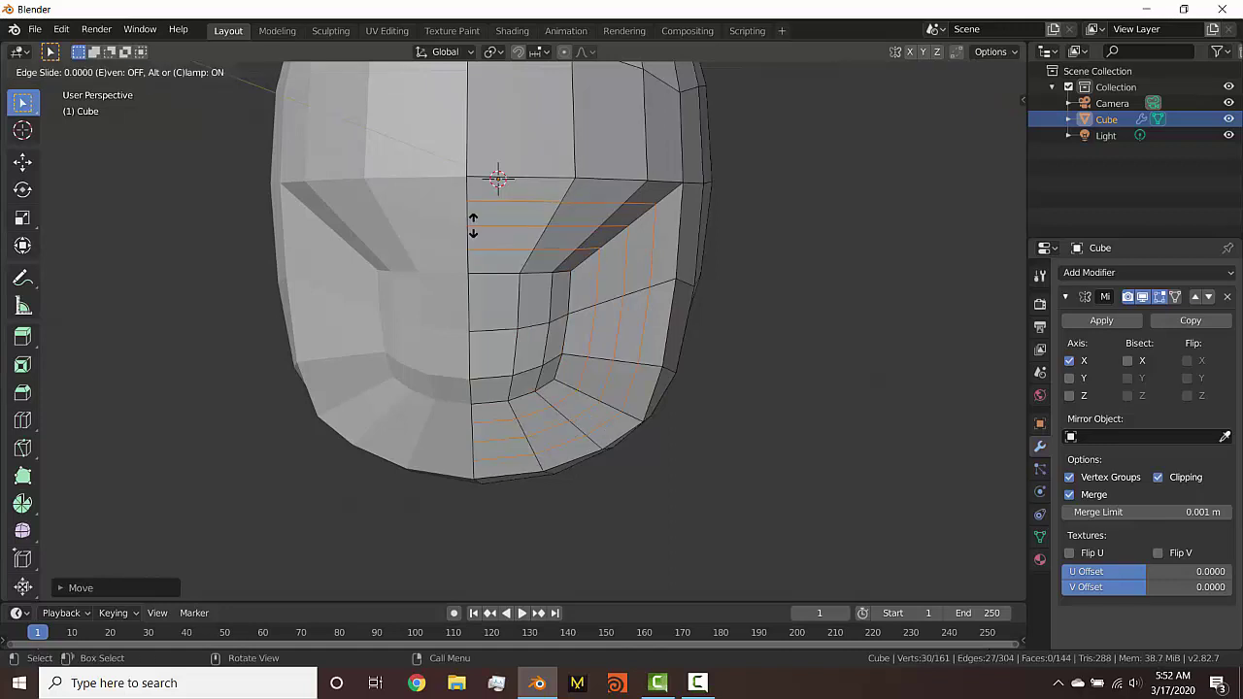
pyautogui.click(473, 225)
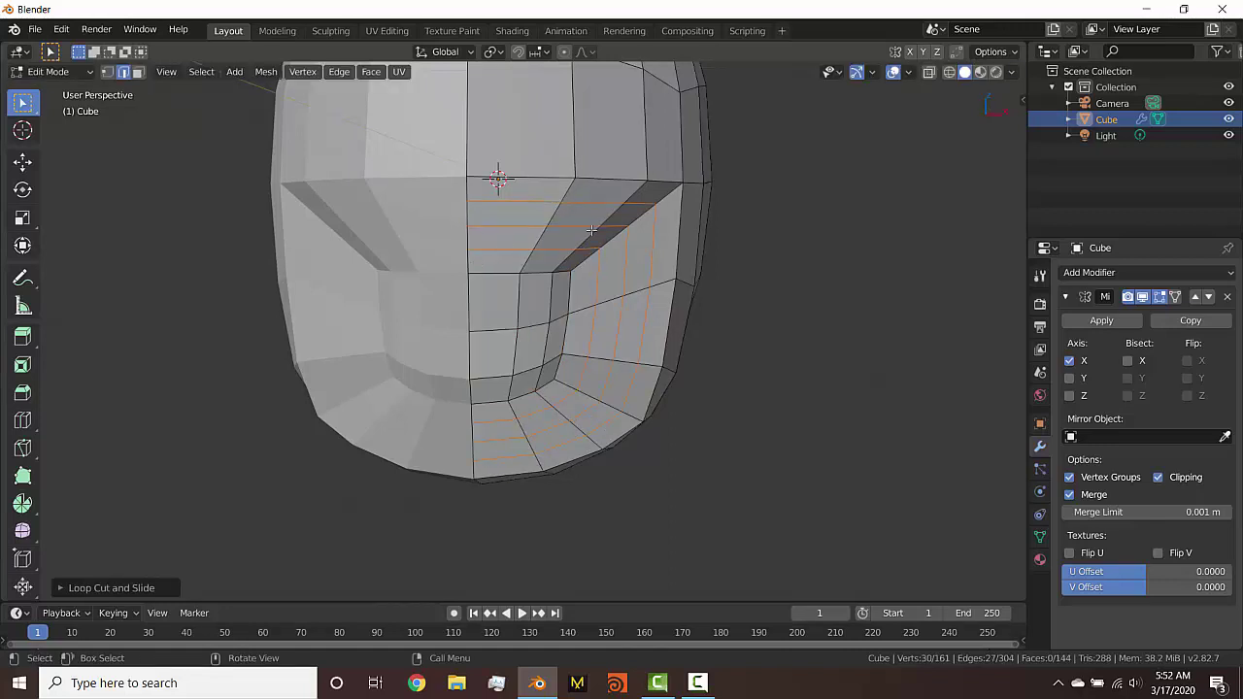
# Select the inner patch's boundary edges together with the three new edge loops surrounding it
pyautogui.keyDown('alt'); pyautogui.keyDown('shift'); pyautogui.click(542, 274); pyautogui.keyUp('shift'); pyautogui.keyUp('alt')
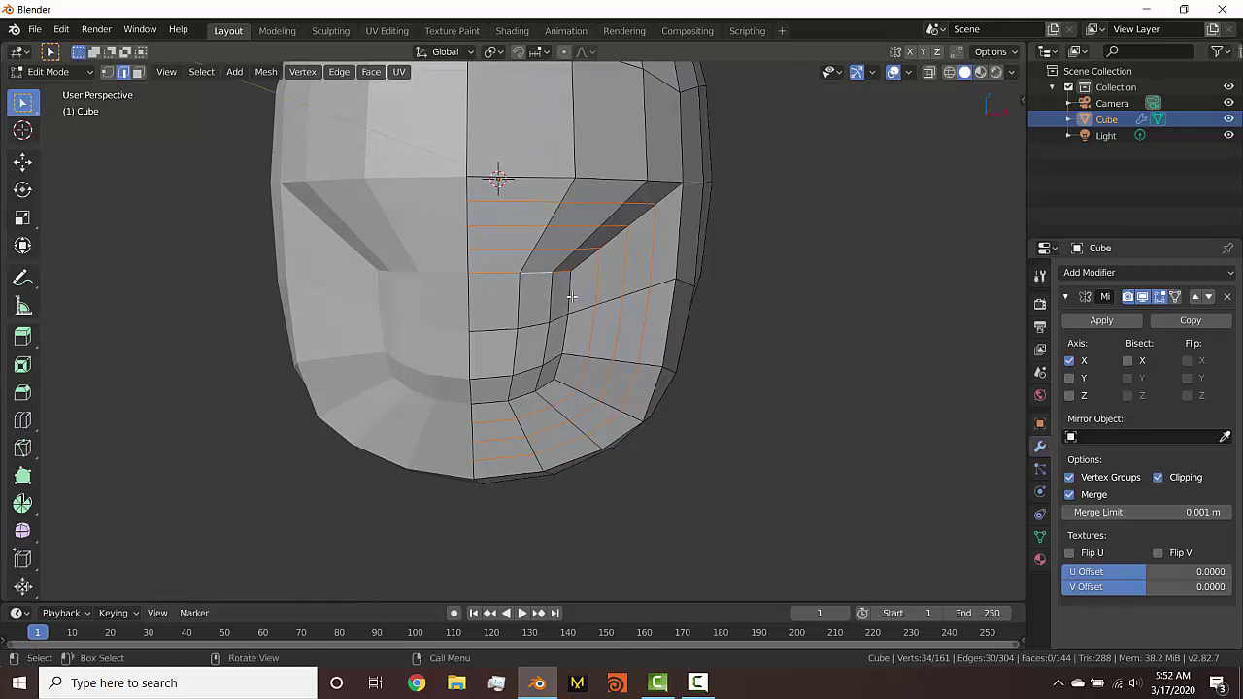
pyautogui.click(497, 275)
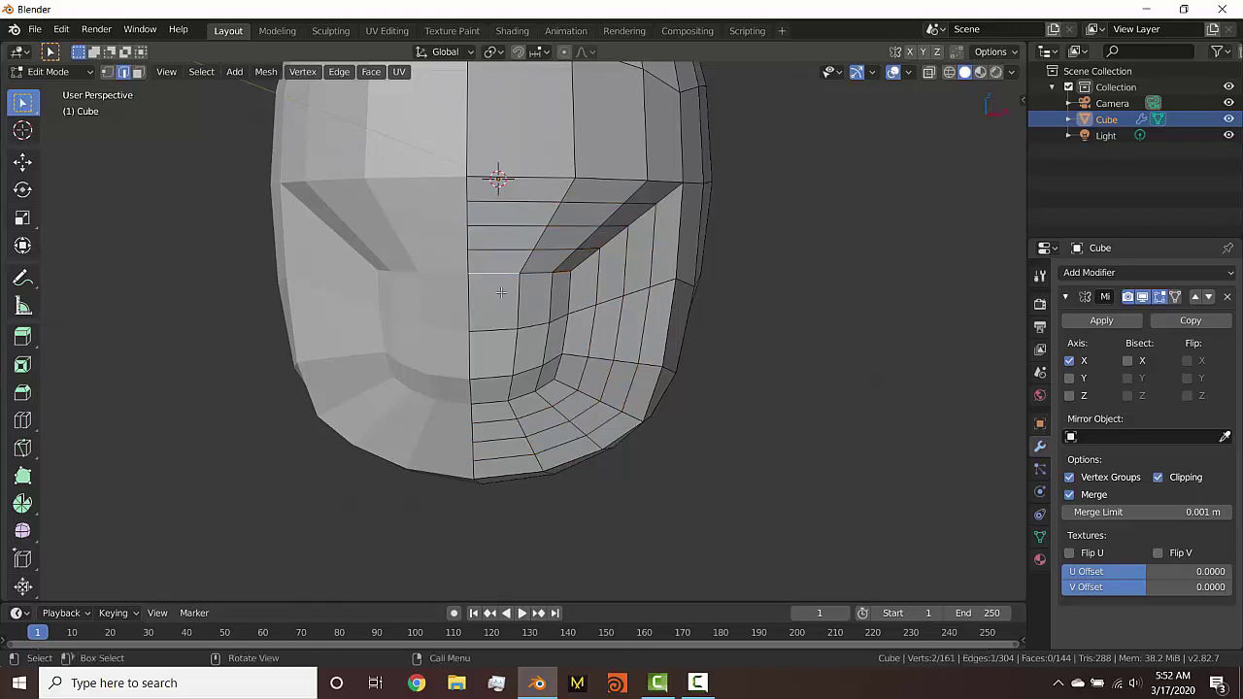
pyautogui.click(561, 273)
pyautogui.click(500, 272)
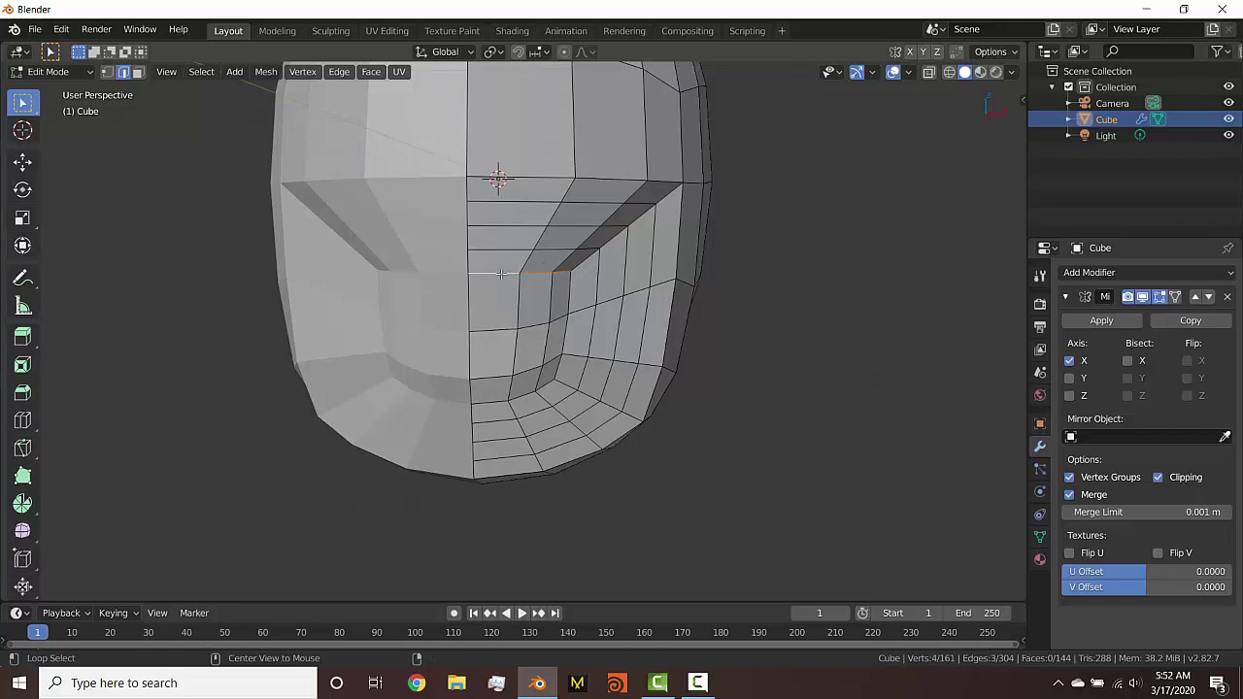
pyautogui.keyDown('alt'); pyautogui.click(572, 291); pyautogui.keyUp('alt')
pyautogui.keyDown('alt'); pyautogui.click(546, 386); pyautogui.keyUp('alt')
pyautogui.keyDown('alt'); pyautogui.keyDown('shift'); pyautogui.click(563, 345); pyautogui.keyUp('shift'); pyautogui.keyUp('alt')
pyautogui.keyDown('alt'); pyautogui.keyDown('shift'); pyautogui.click(538, 274); pyautogui.keyUp('shift'); pyautogui.keyUp('alt')
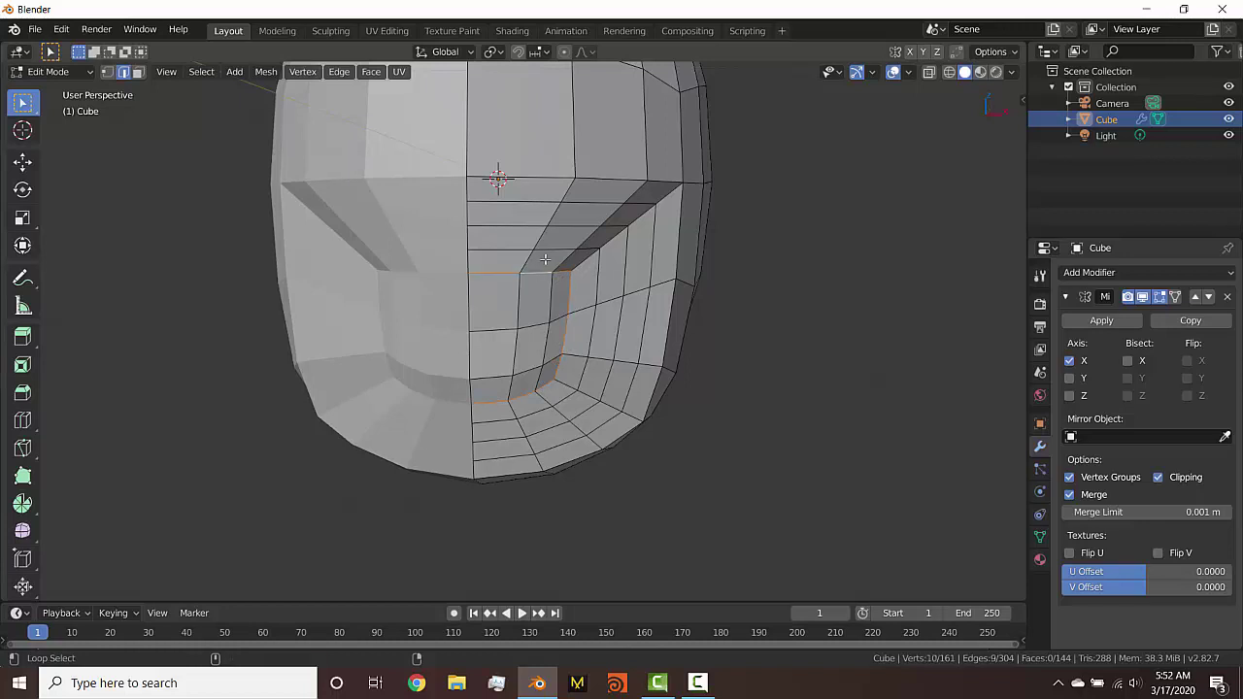
pyautogui.keyDown('ctrl'); pyautogui.keyDown('alt'); pyautogui.keyDown('shift'); pyautogui.click(572, 225); pyautogui.keyUp('shift'); pyautogui.keyUp('alt'); pyautogui.keyUp('ctrl')
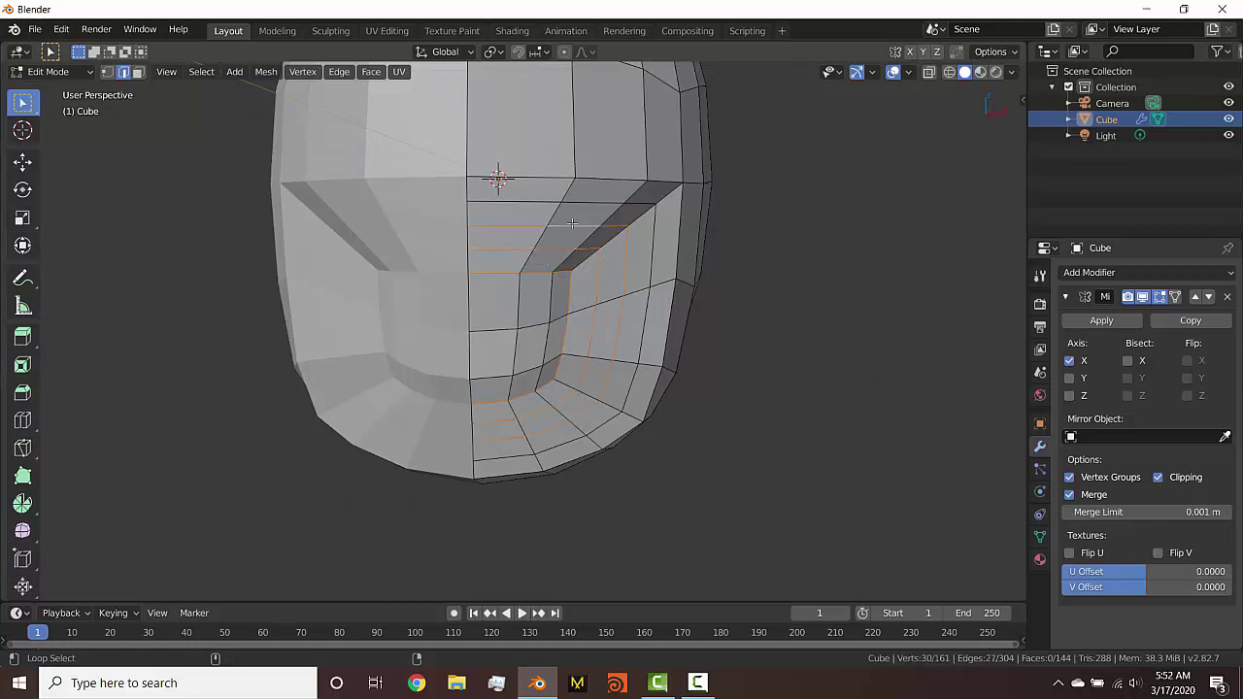
pyautogui.keyDown('ctrl'); pyautogui.keyDown('alt'); pyautogui.keyDown('shift'); pyautogui.click(580, 206); pyautogui.keyUp('shift'); pyautogui.keyUp('alt'); pyautogui.keyUp('ctrl')
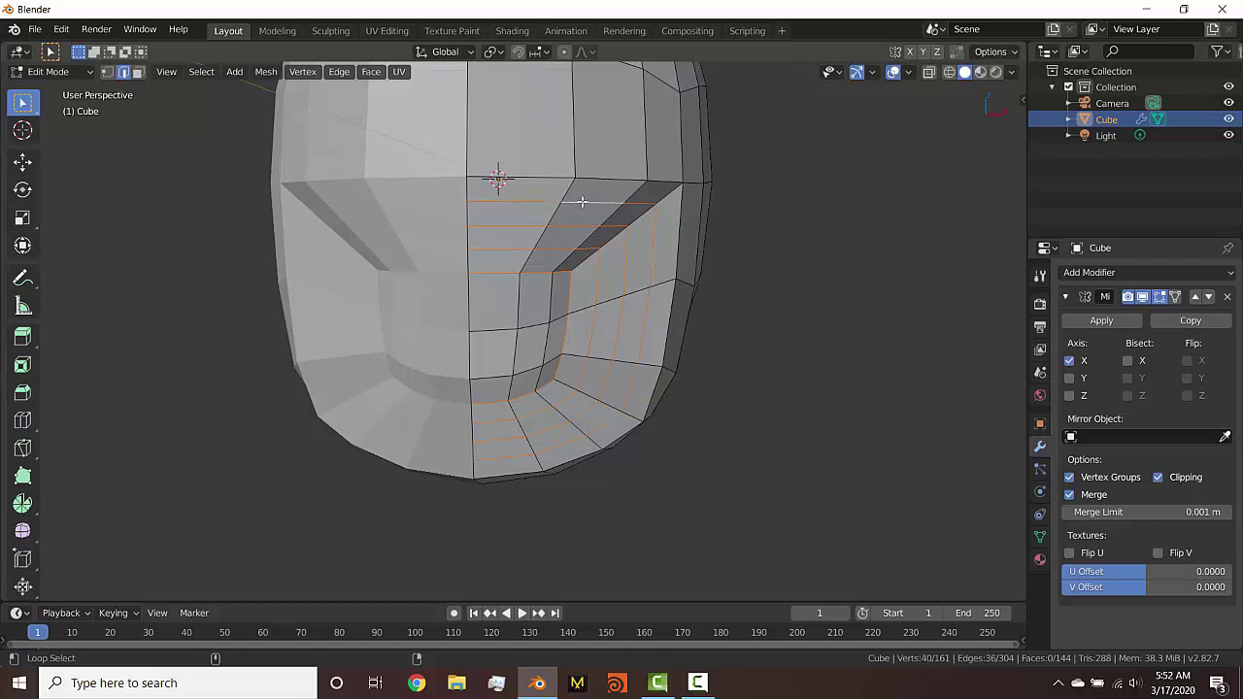
# Switch to vertex selection and apply Smooth Vertices to the selected ring
pyautogui.rightClick(554, 273)
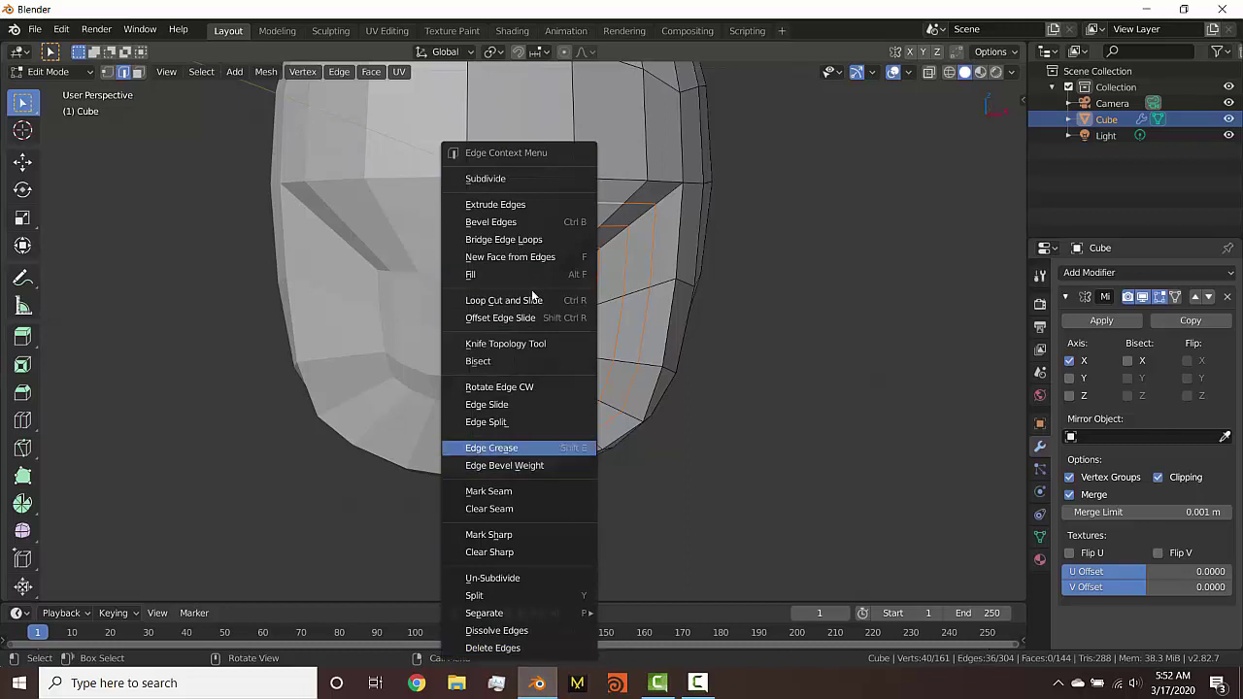
pyautogui.click(107, 72)
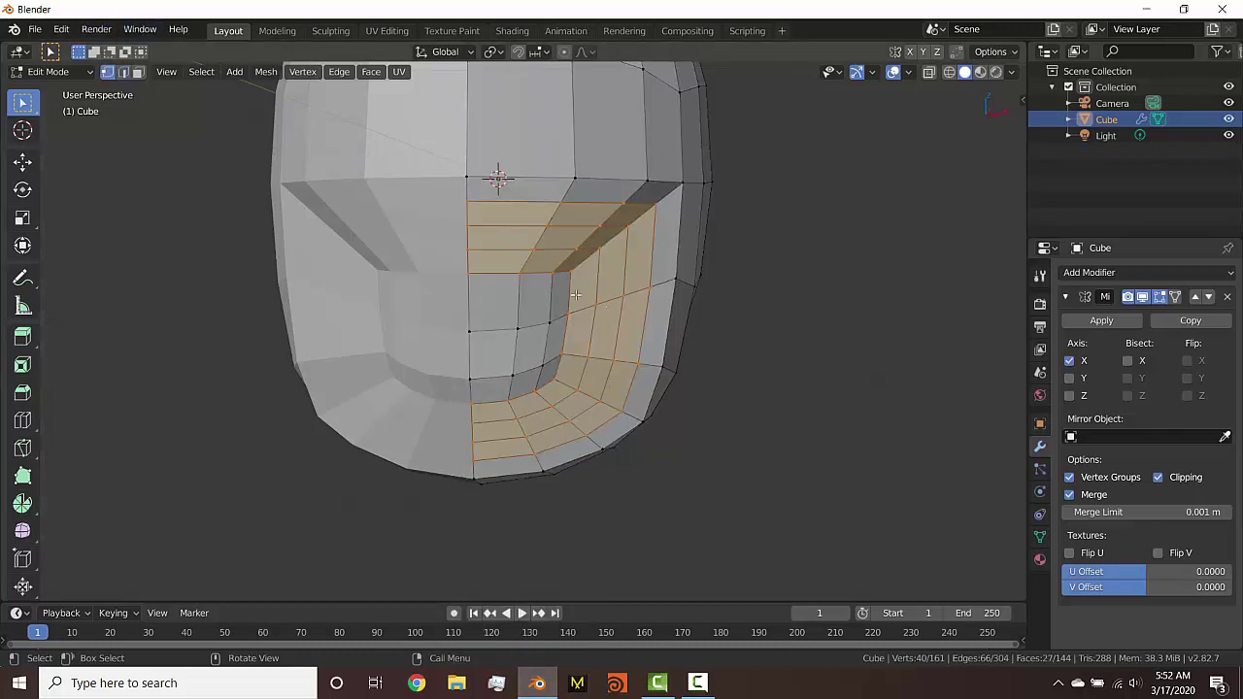
pyautogui.rightClick(535, 274)
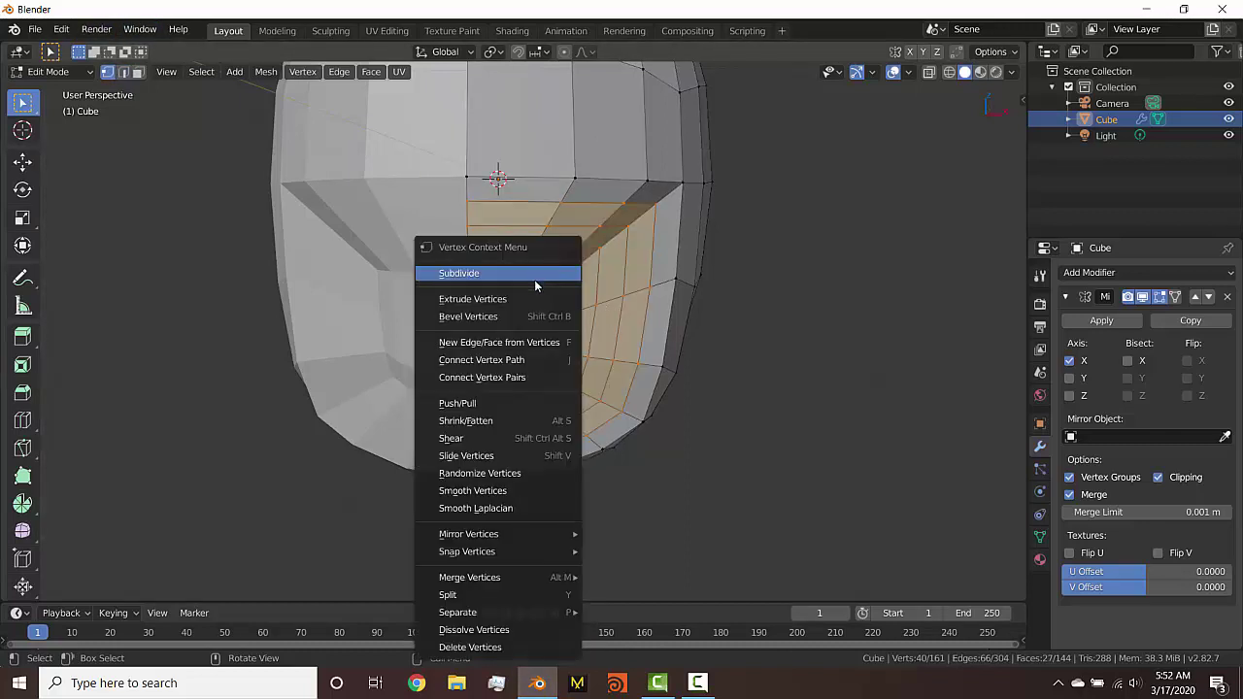
pyautogui.click(501, 490)
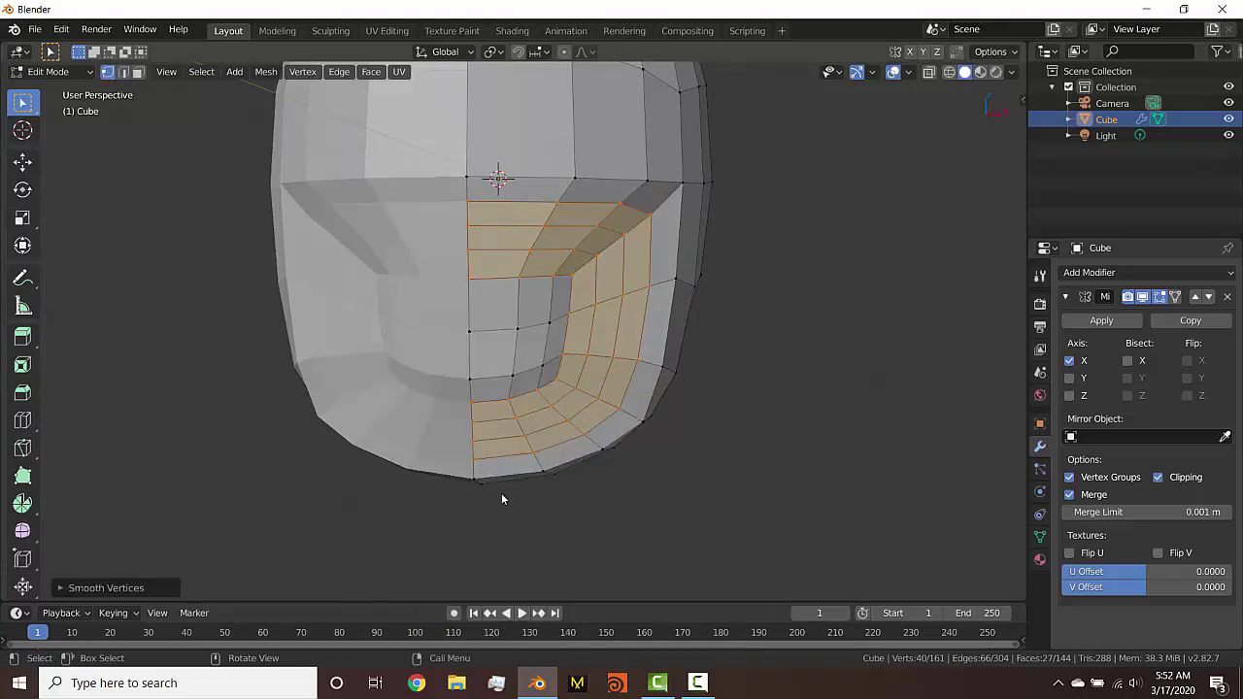
# Set the Smooth Vertices repeat count to 20
pyautogui.click(116, 587)
pyautogui.click(264, 530)
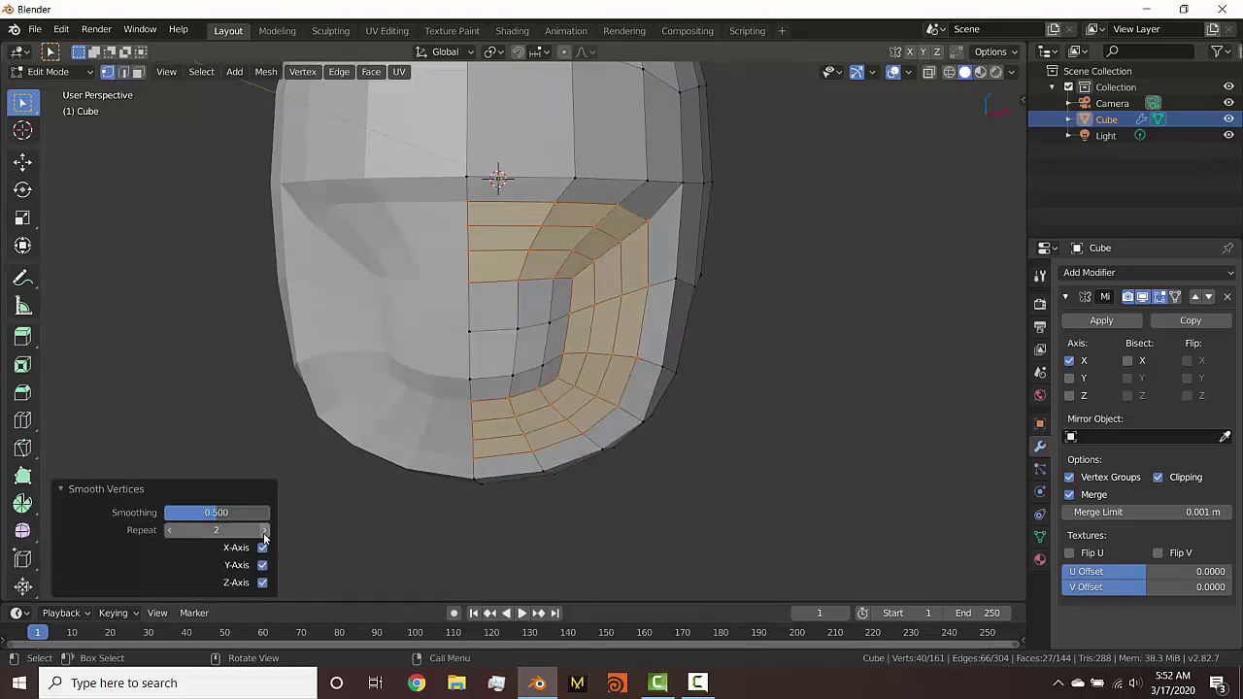
pyautogui.click(264, 532)
pyautogui.click(264, 532)
pyautogui.click(264, 532)
pyautogui.click(264, 533)
pyautogui.click(264, 532)
pyautogui.click(264, 532)
pyautogui.click(264, 532)
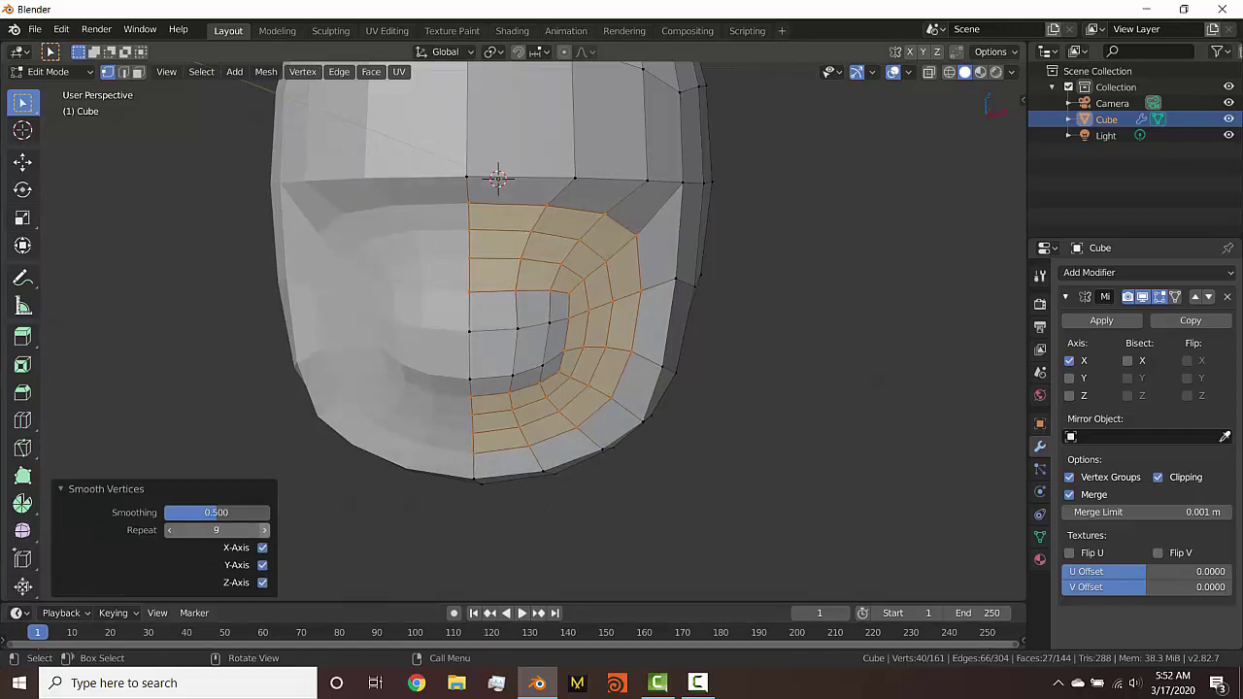
pyautogui.click(265, 530)
pyautogui.click(248, 530)
pyautogui.write('20')
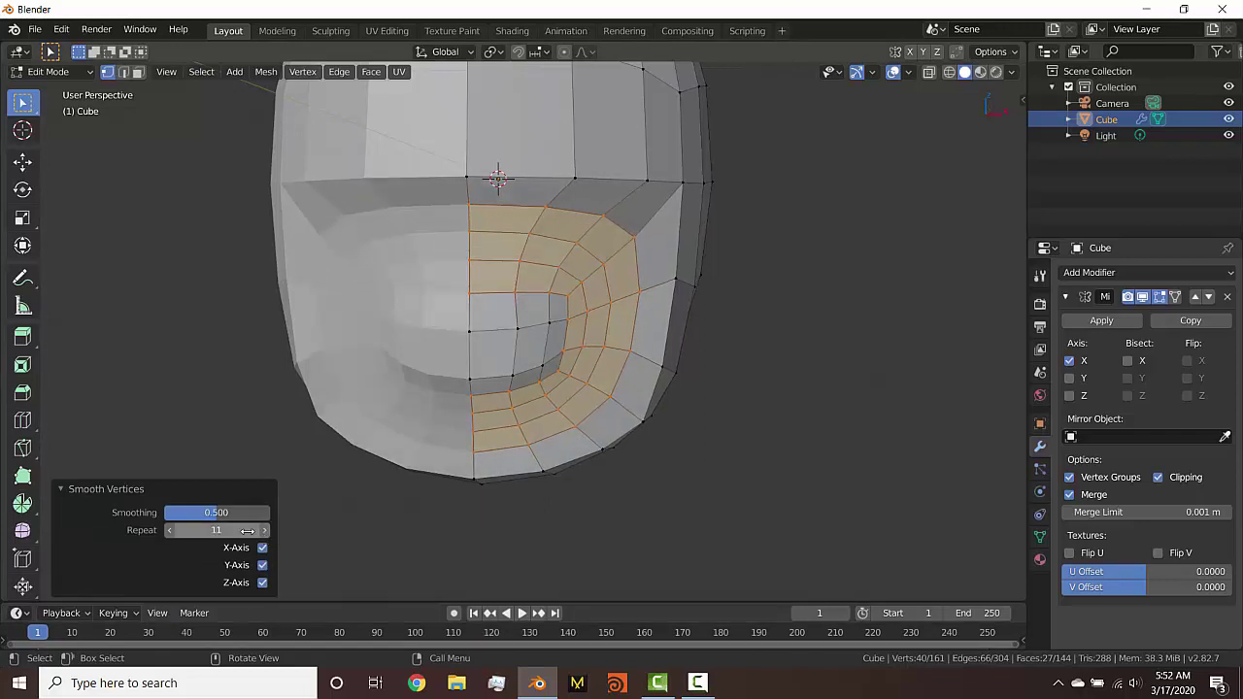
pyautogui.press('Return')
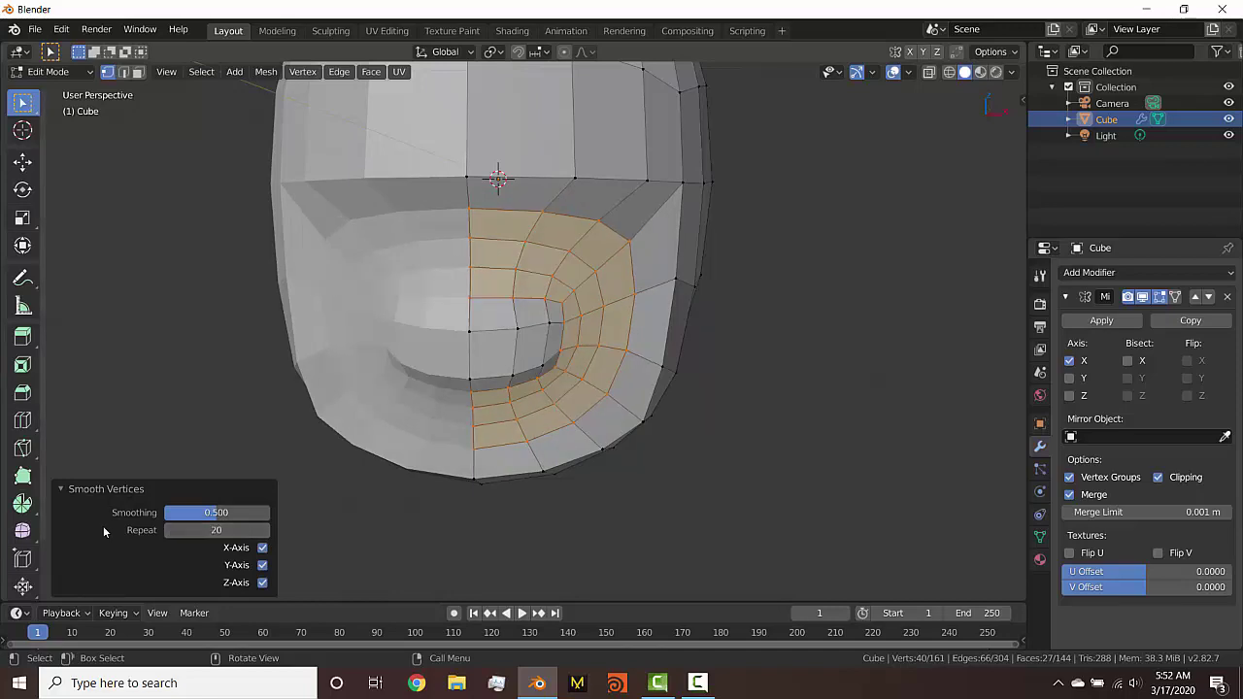
# Move the smoothed ring in side view about 0.05 m forward and 0.022 m up
pyautogui.moveTo(716, 297); pyautogui.dragTo(627, 301, button='middle')
pyautogui.press('g')
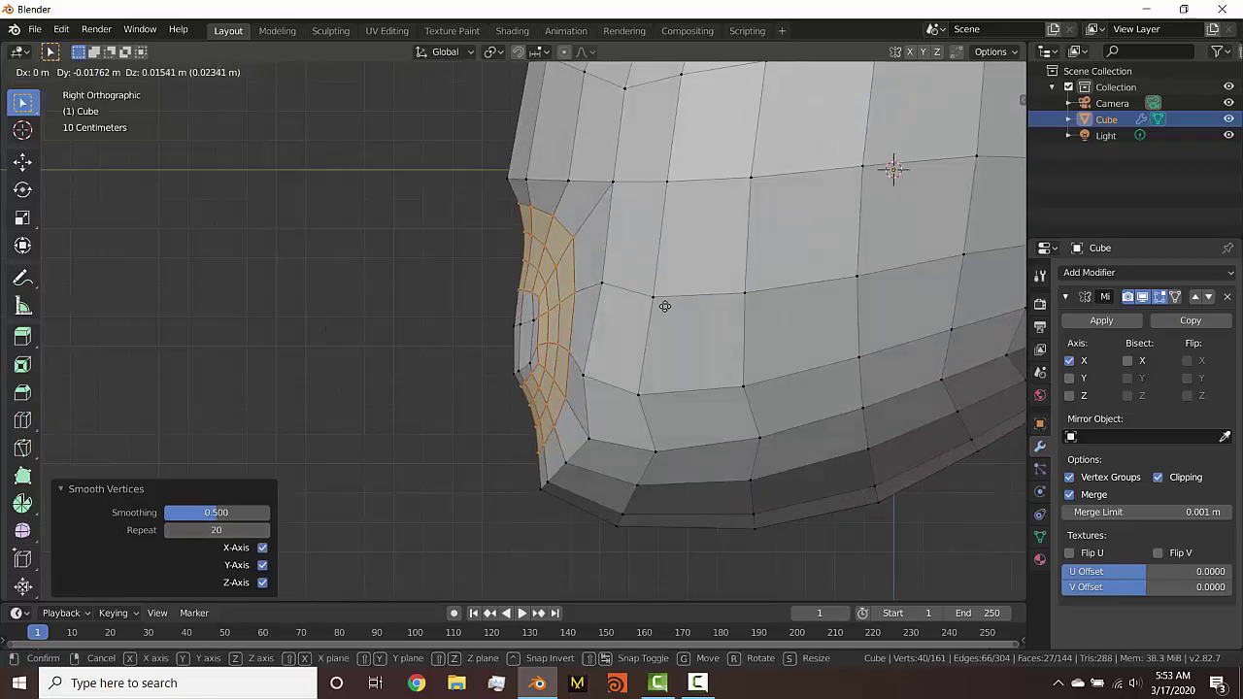
pyautogui.click(659, 305)
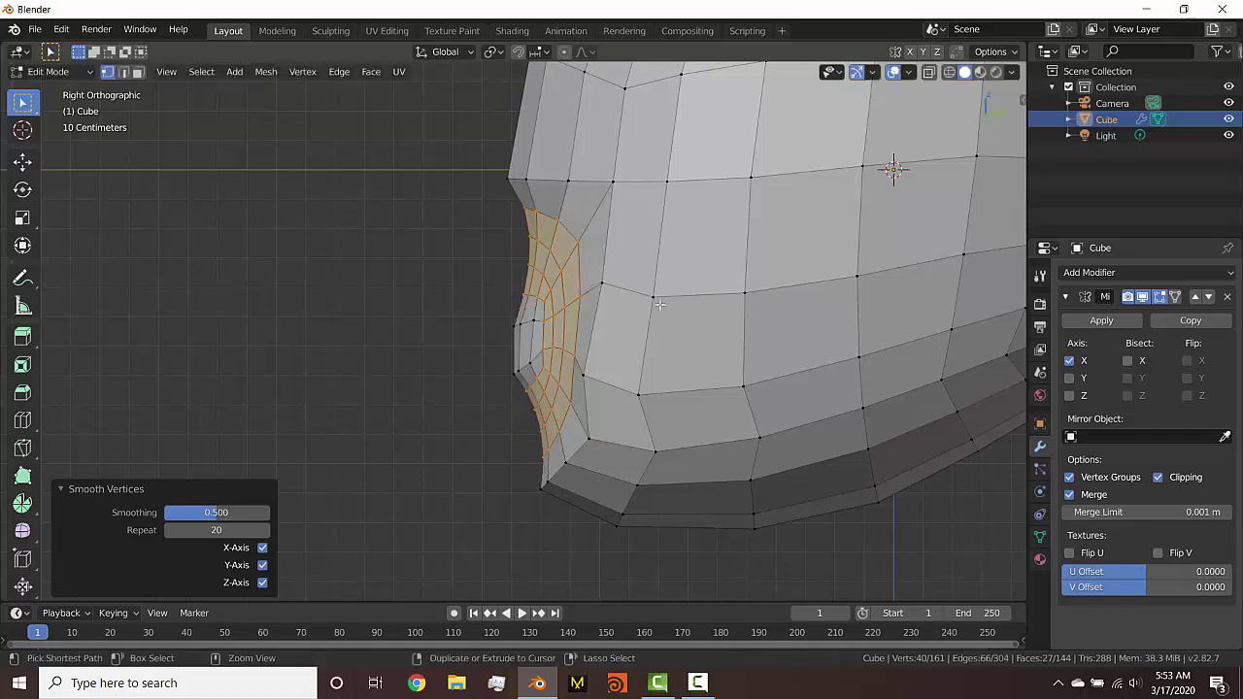
pyautogui.press('g')
pyautogui.click(664, 293)
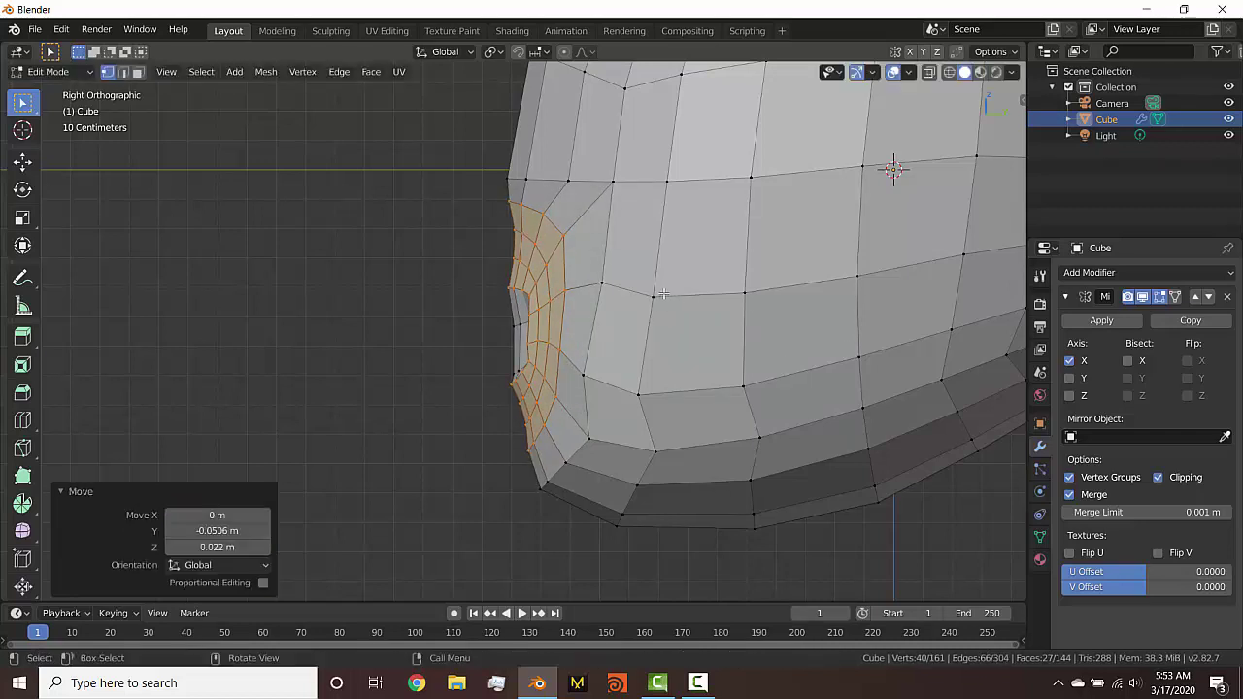
# Select the new edge loop nearest the inner patch and move it about 0.013 m forward and 0.013 m up
pyautogui.keyDown('alt'); pyautogui.click(521, 260); pyautogui.keyUp('alt')
pyautogui.press('g')
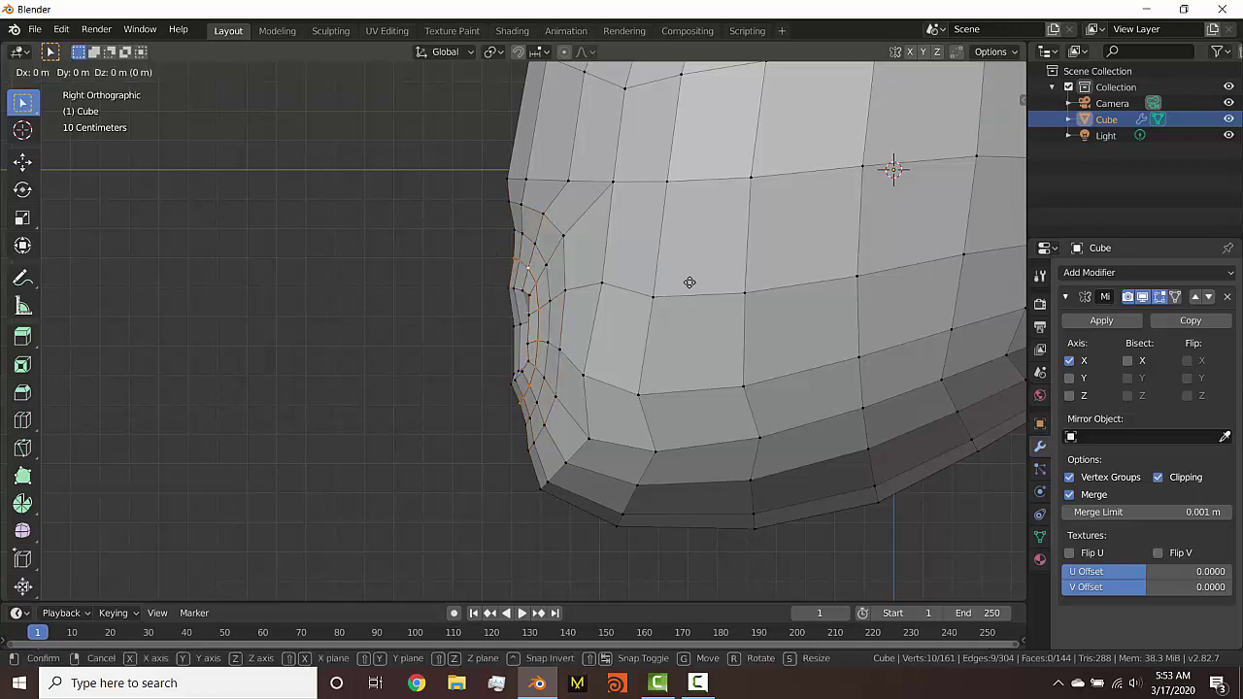
pyautogui.click(685, 277)
pyautogui.press('space')
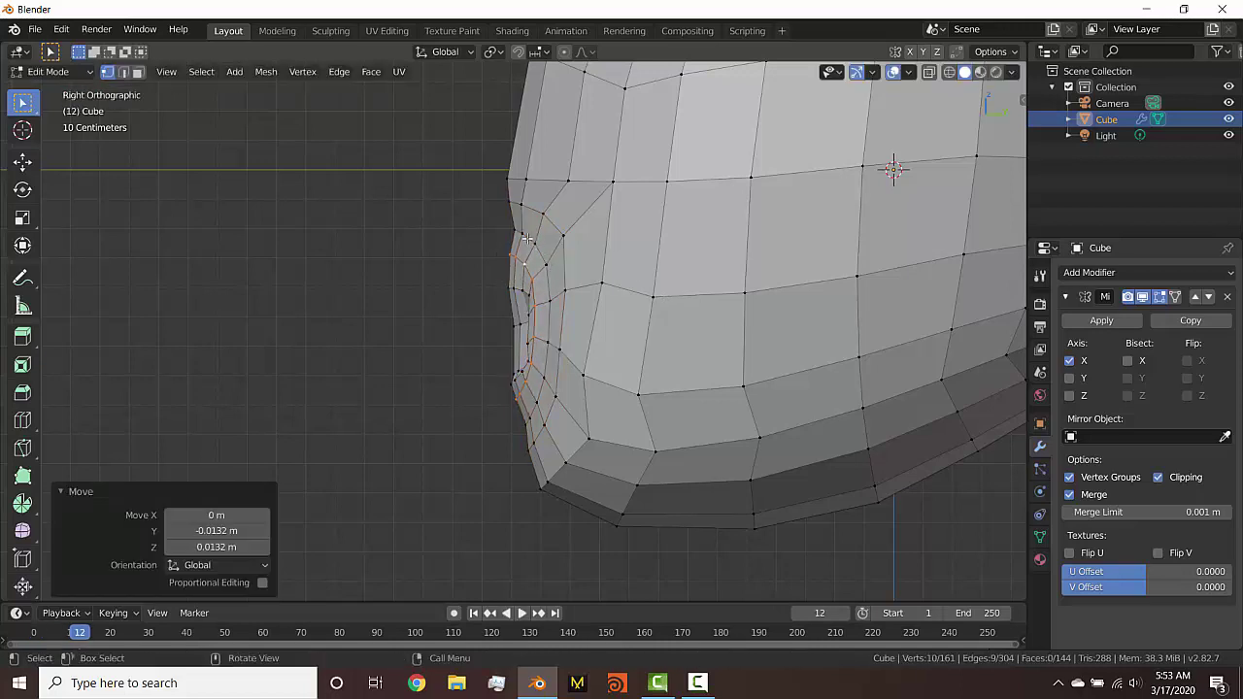
# Select the next edge loop outward around the mouth and move it about 0.013 m forward and 0.004 m up
pyautogui.keyDown('alt'); pyautogui.click(525, 238); pyautogui.keyUp('alt')
pyautogui.press('g')
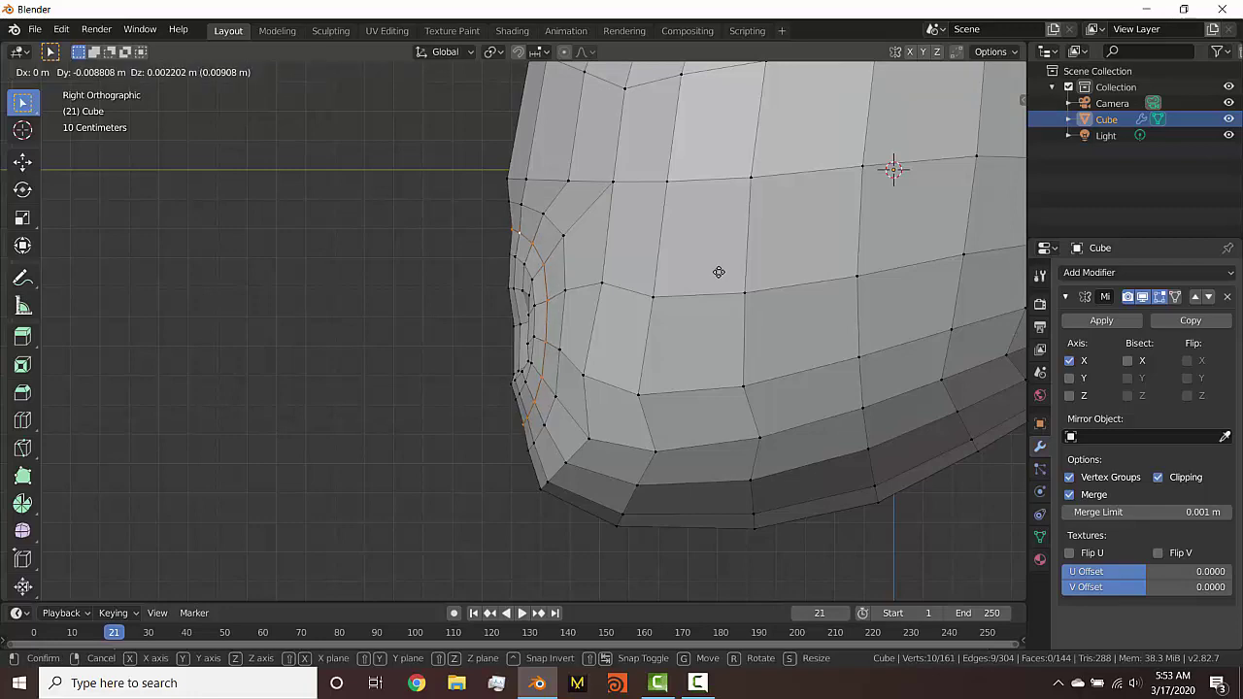
pyautogui.click(716, 271)
# Select the six faces of the inner mouth patch and move them in side view about 0.018 m forward and 0.007 m up
pyautogui.moveTo(499, 341); pyautogui.dragTo(513, 344, button='middle')
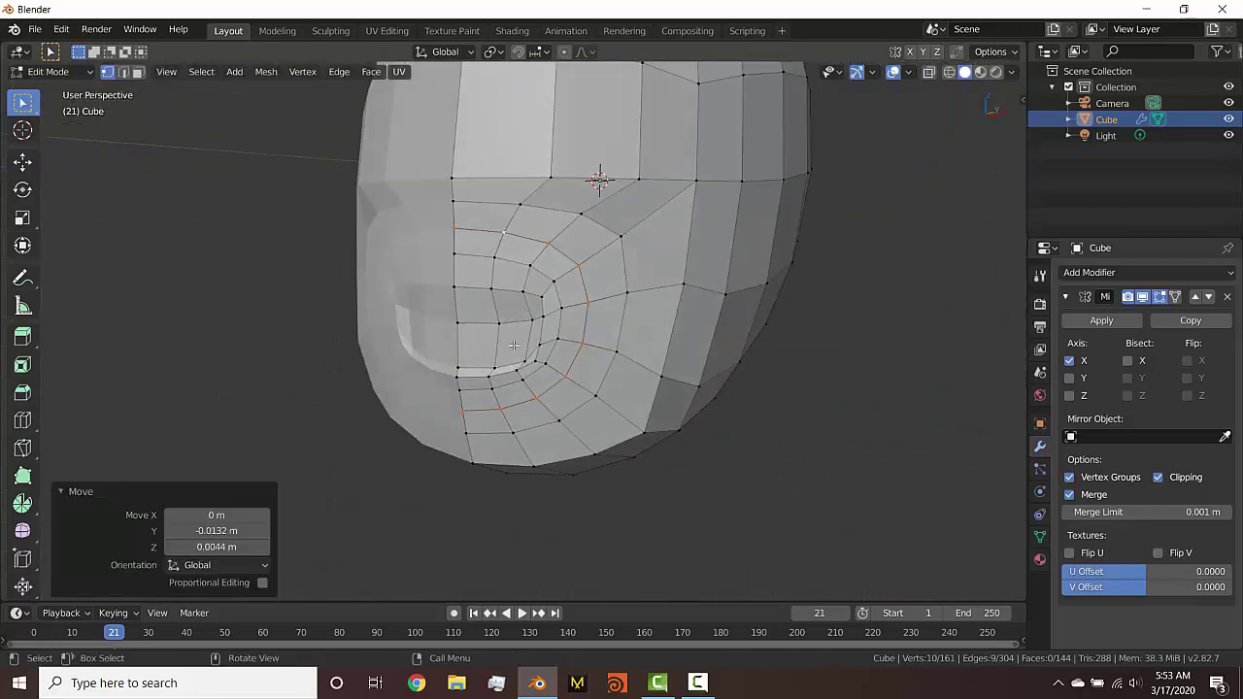
pyautogui.click(137, 72)
pyautogui.click(476, 306)
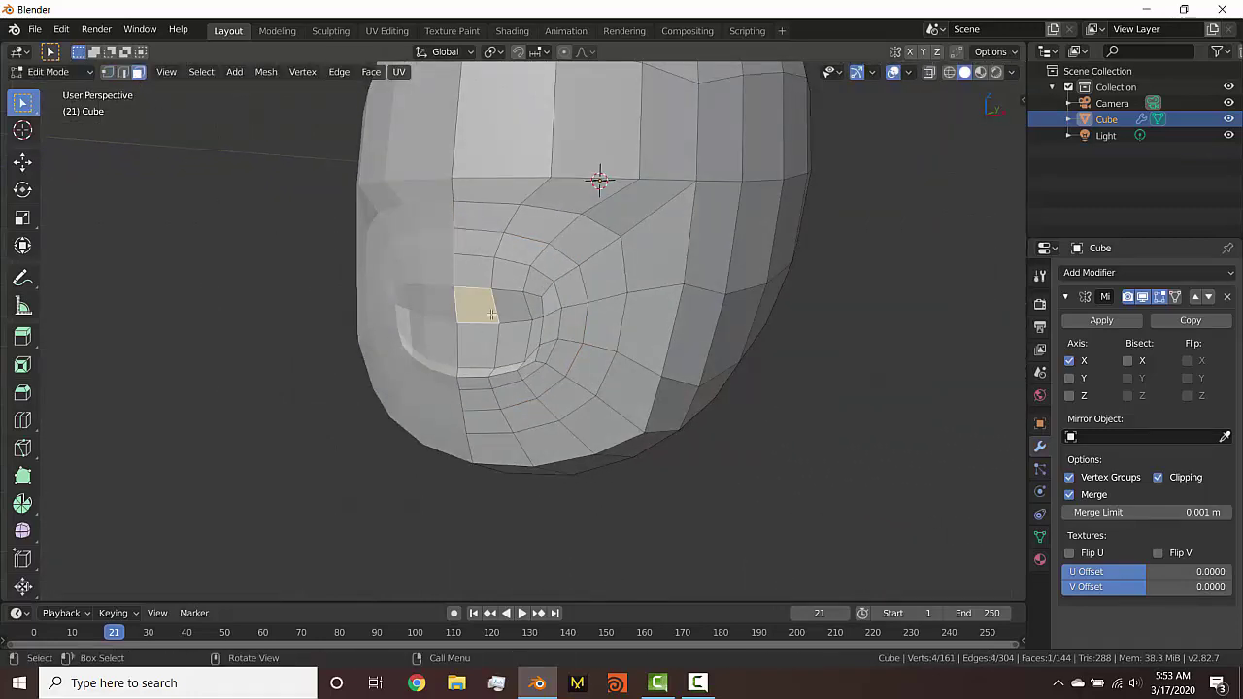
pyautogui.keyDown('shift'); pyautogui.click(523, 309); pyautogui.keyUp('shift')
pyautogui.keyDown('shift'); pyautogui.click(537, 309); pyautogui.keyUp('shift')
pyautogui.keyDown('shift'); pyautogui.click(539, 336); pyautogui.keyUp('shift')
pyautogui.keyDown('shift'); pyautogui.click(515, 343); pyautogui.keyUp('shift')
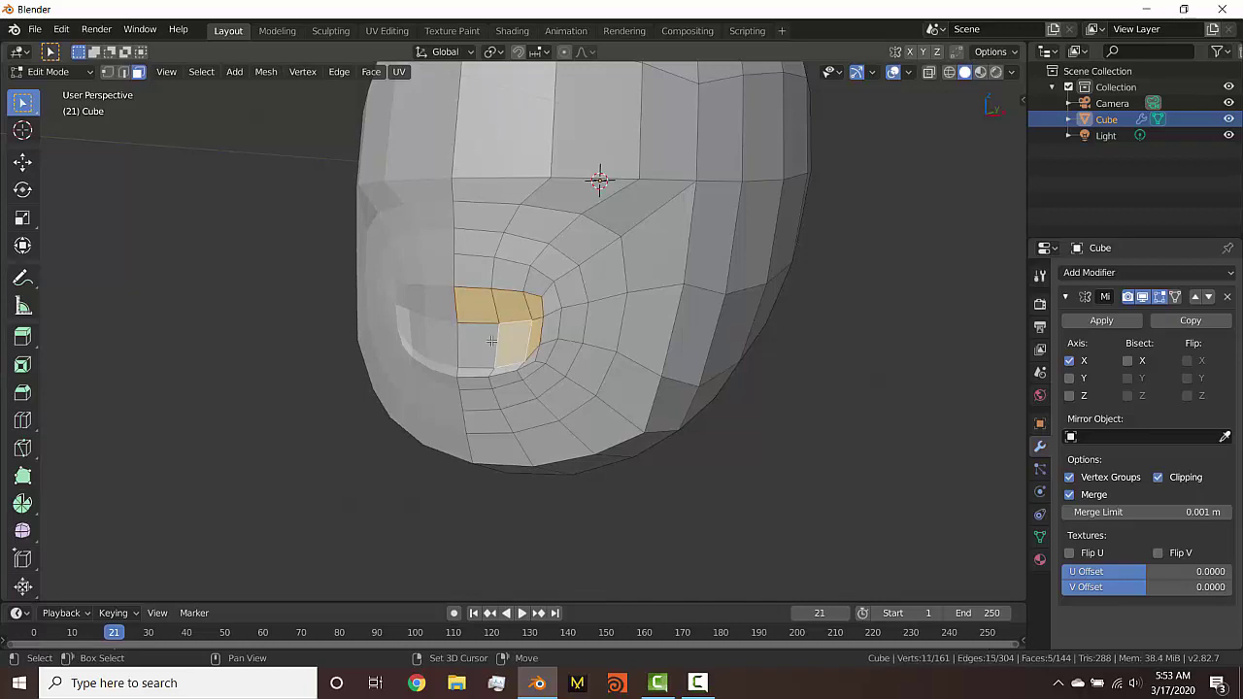
pyautogui.keyDown('shift'); pyautogui.click(474, 341); pyautogui.keyUp('shift')
pyautogui.press('KP_3')
pyautogui.press('g')
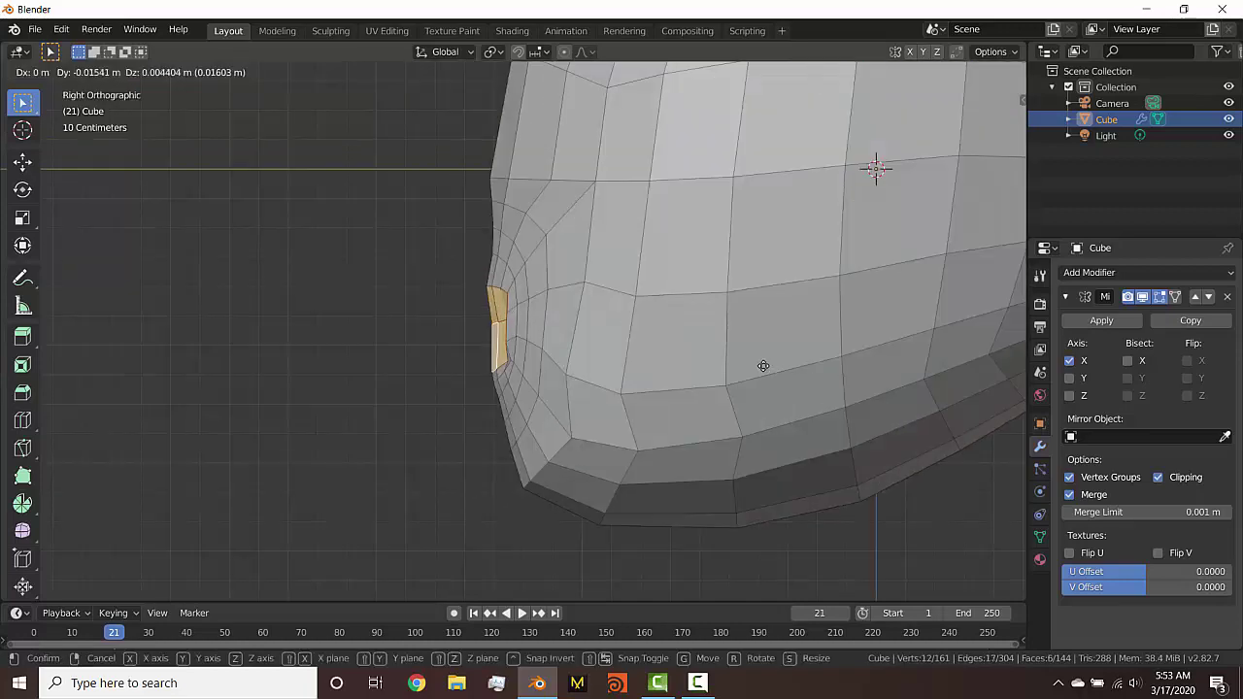
pyautogui.click(765, 367)
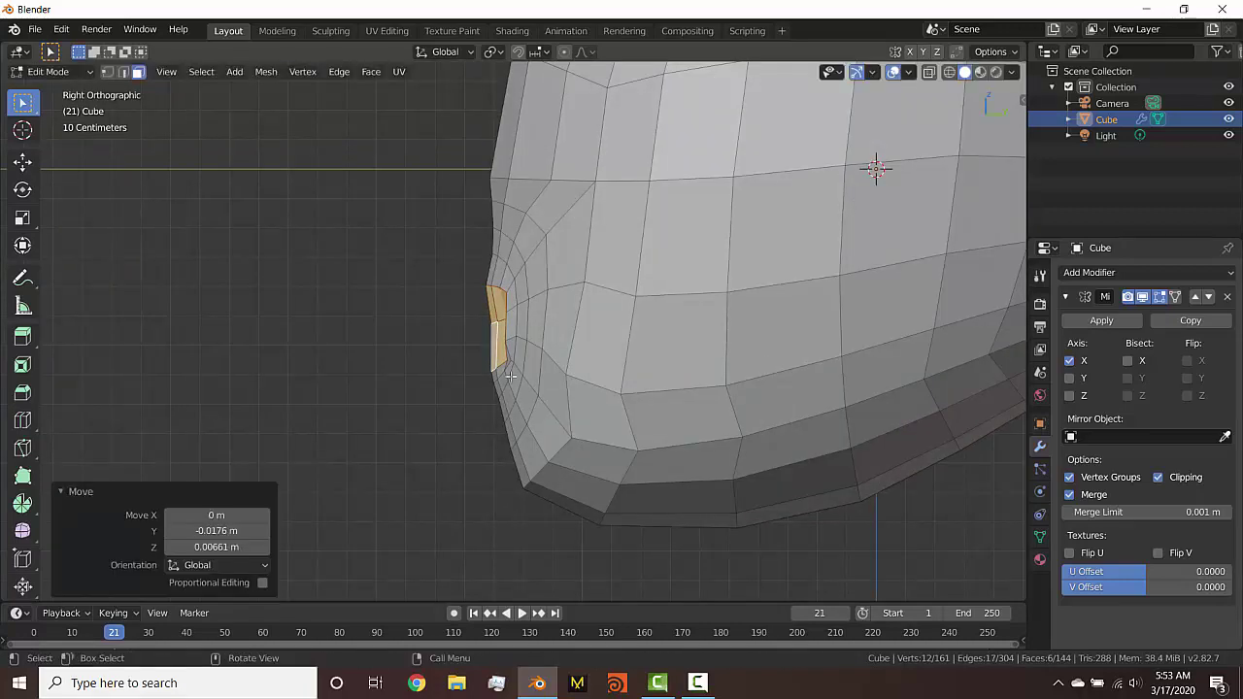
# Vertex-slide three vertices at the outer end of the mouth patch downward, the innermost one by a factor of about 0.135
pyautogui.moveTo(508, 375); pyautogui.dragTo(516, 227, button='middle')
pyautogui.scroll(3, 602, 375)
pyautogui.press('1')
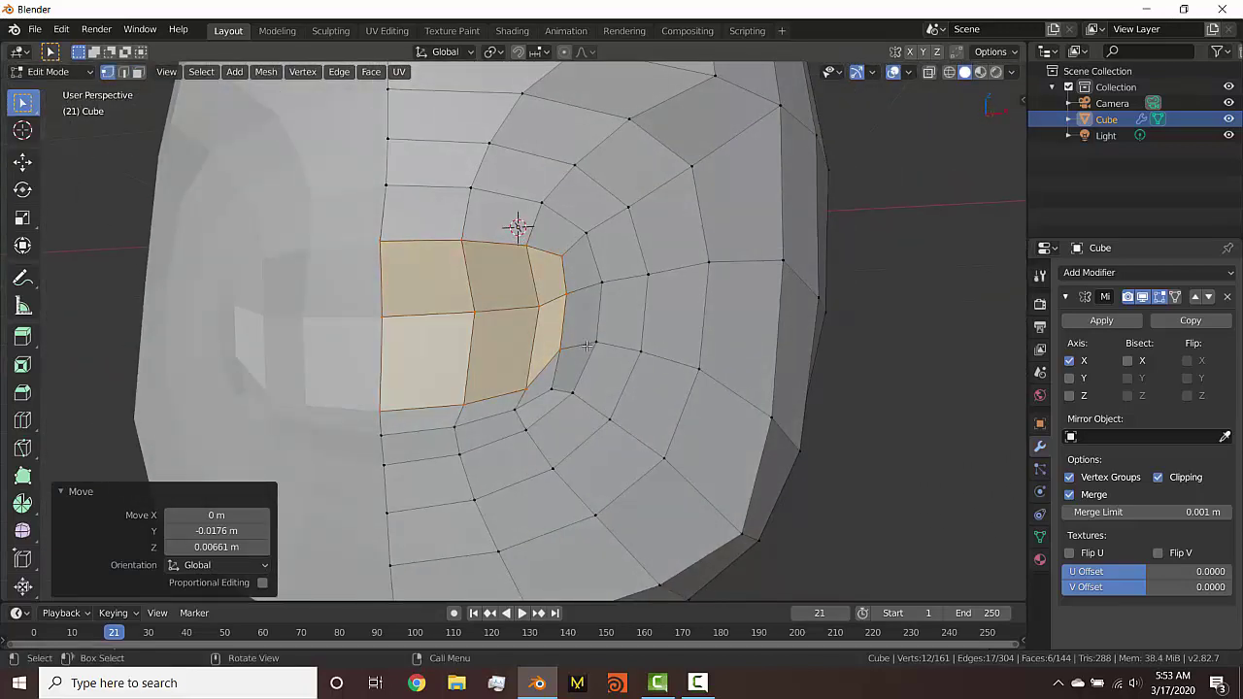
pyautogui.click(558, 346)
pyautogui.hotkey('shift', 'v')
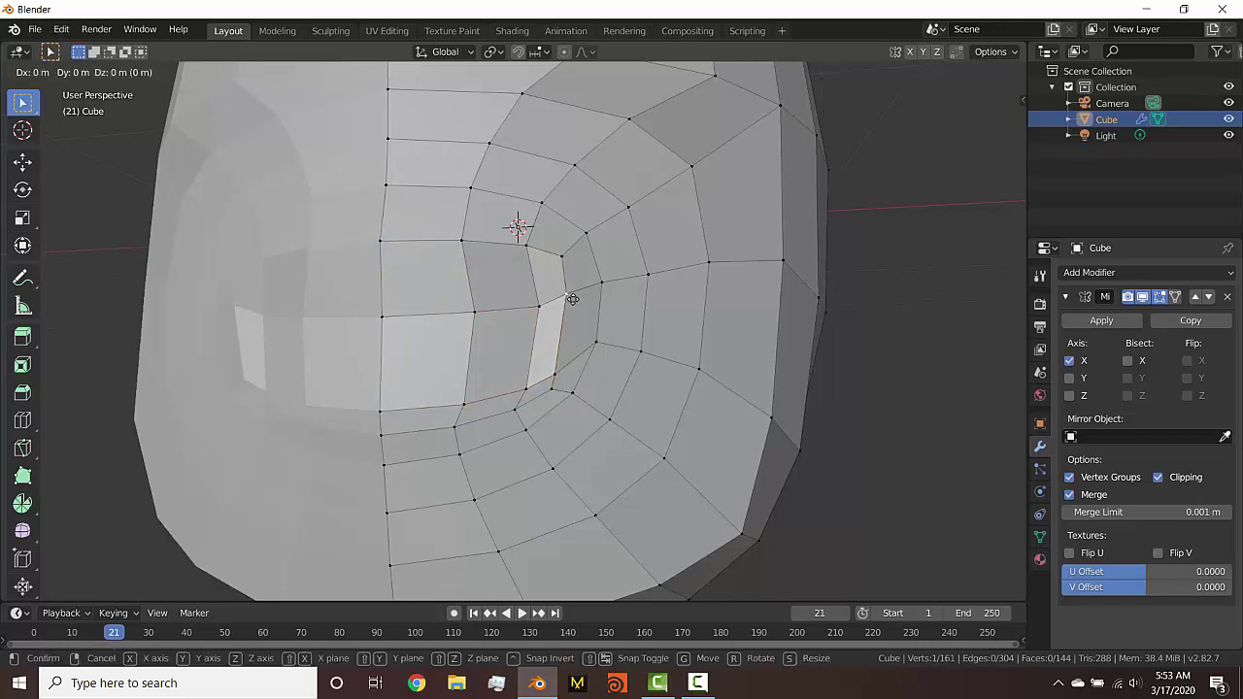
pyautogui.click(578, 322)
pyautogui.click(544, 310)
pyautogui.hotkey('shift', 'v')
pyautogui.click(542, 319)
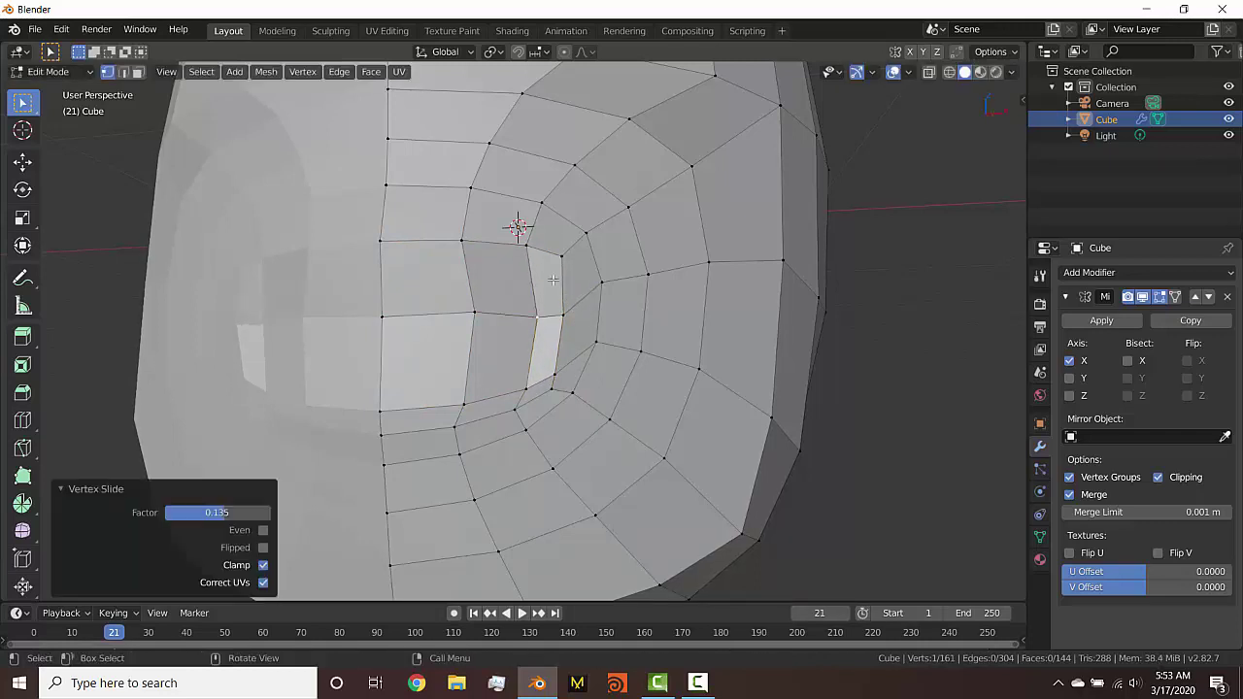
# Vertex-slide the patch's upper outer corner outward by about 0.42 and its outer middle vertex by about 0.53
pyautogui.click(560, 260)
pyautogui.hotkey('shift', 'v')
pyautogui.click(573, 250)
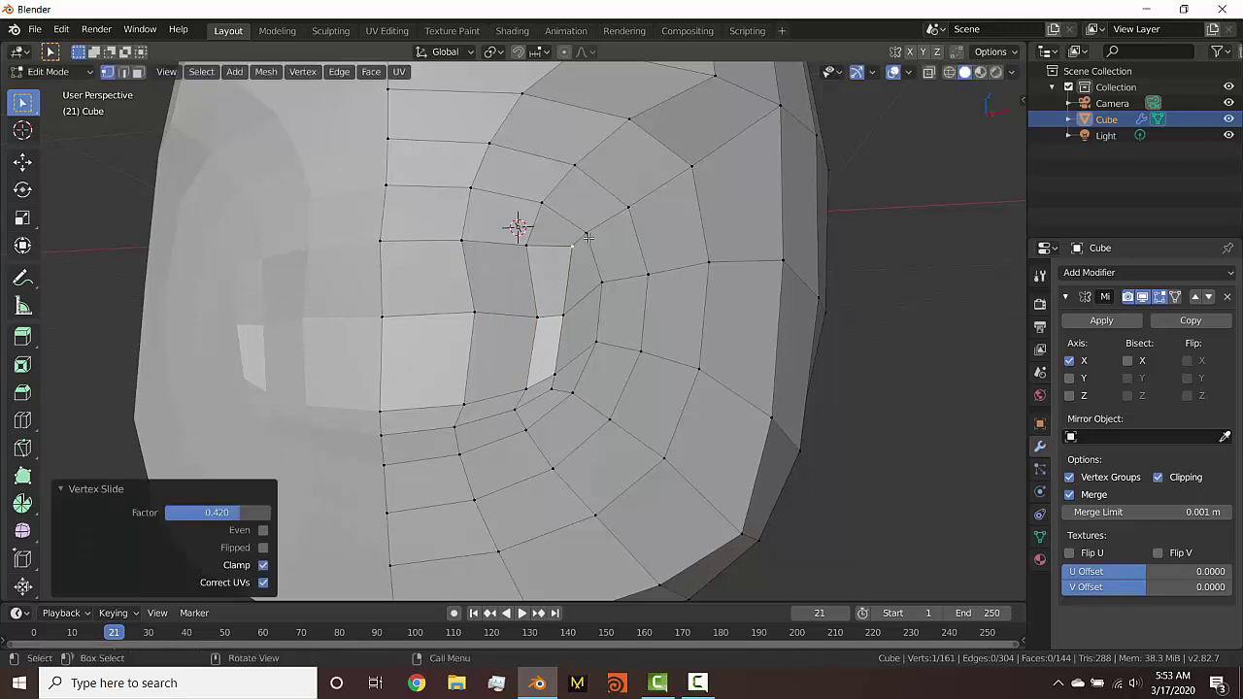
pyautogui.click(563, 315)
pyautogui.hotkey('shift', 'v')
pyautogui.click(584, 366)
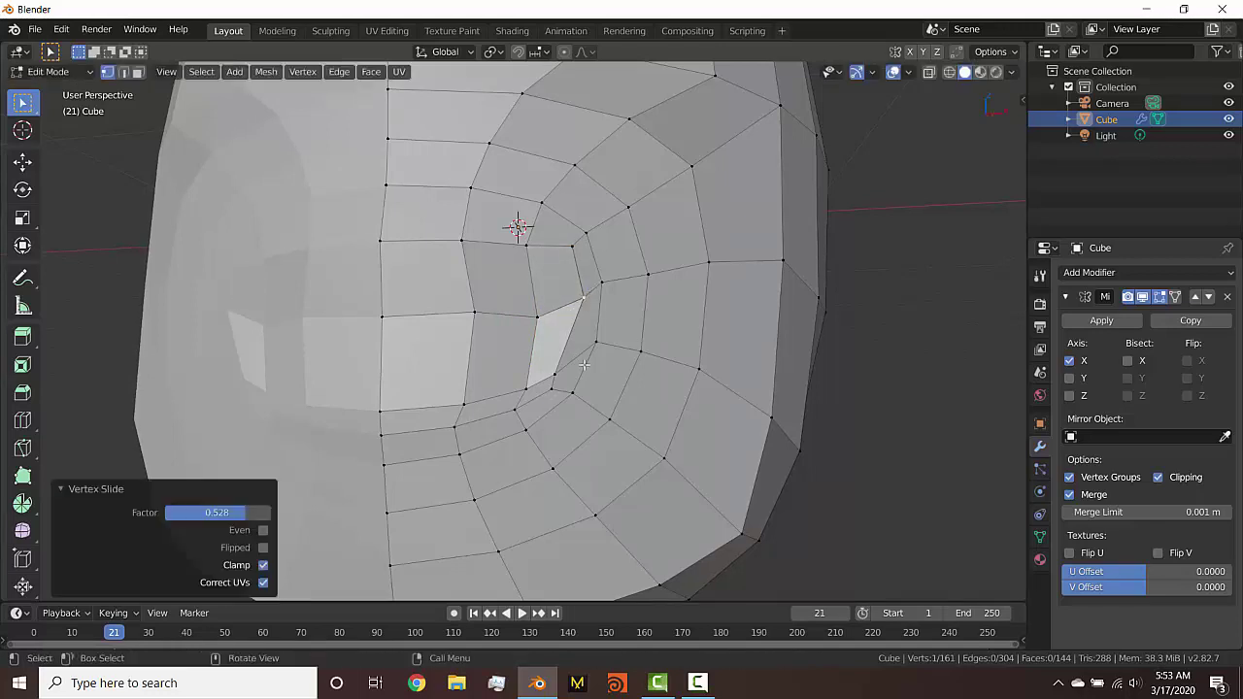
# Vertex-slide the patch's lower outer vertex up and outward, and the bottom vertex beside it toward the centre by about 0.265
pyautogui.click(560, 367)
pyautogui.hotkey('shift', 'v')
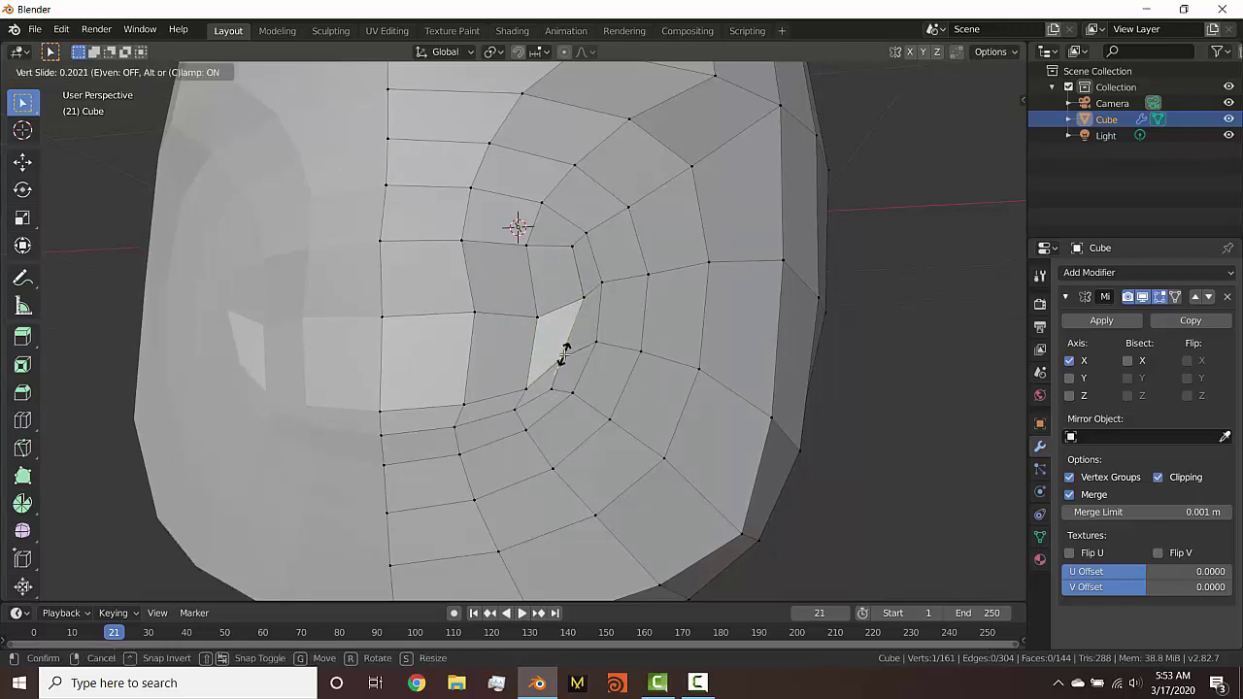
pyautogui.click(532, 387)
pyautogui.hotkey('shift', 'v')
pyautogui.click(520, 391)
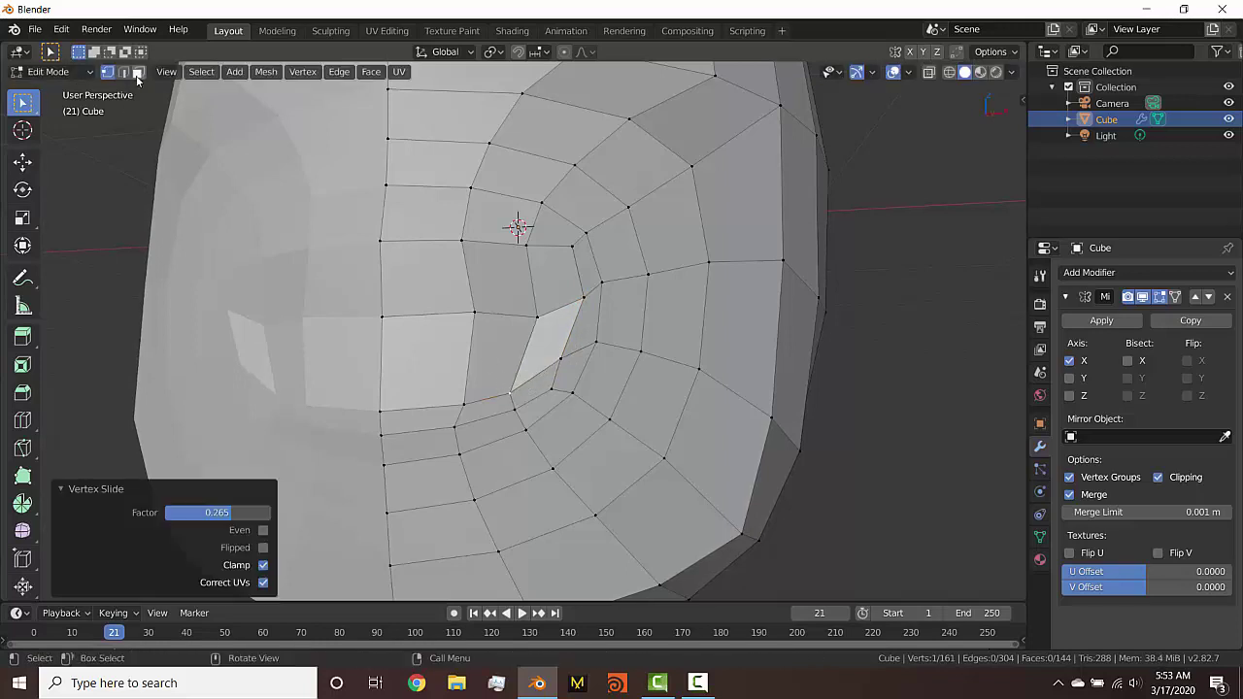
# Select the six faces of the reshaped mouth patch and scale them uniformly to about 0.82
pyautogui.press('3')
pyautogui.click(433, 287)
pyautogui.keyDown('shift'); pyautogui.click(500, 282); pyautogui.keyUp('shift')
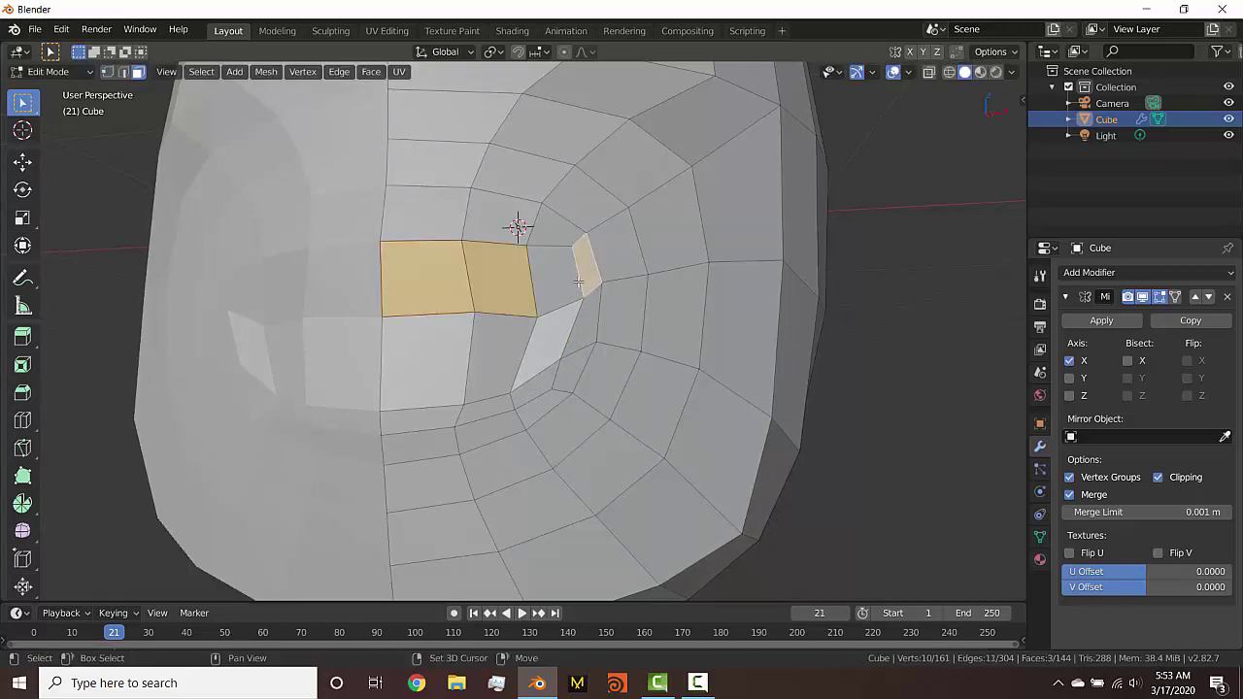
pyautogui.keyDown('shift'); pyautogui.click(559, 287); pyautogui.keyUp('shift')
pyautogui.keyDown('shift'); pyautogui.click(540, 330); pyautogui.keyUp('shift')
pyautogui.keyDown('shift'); pyautogui.click(481, 350); pyautogui.keyUp('shift')
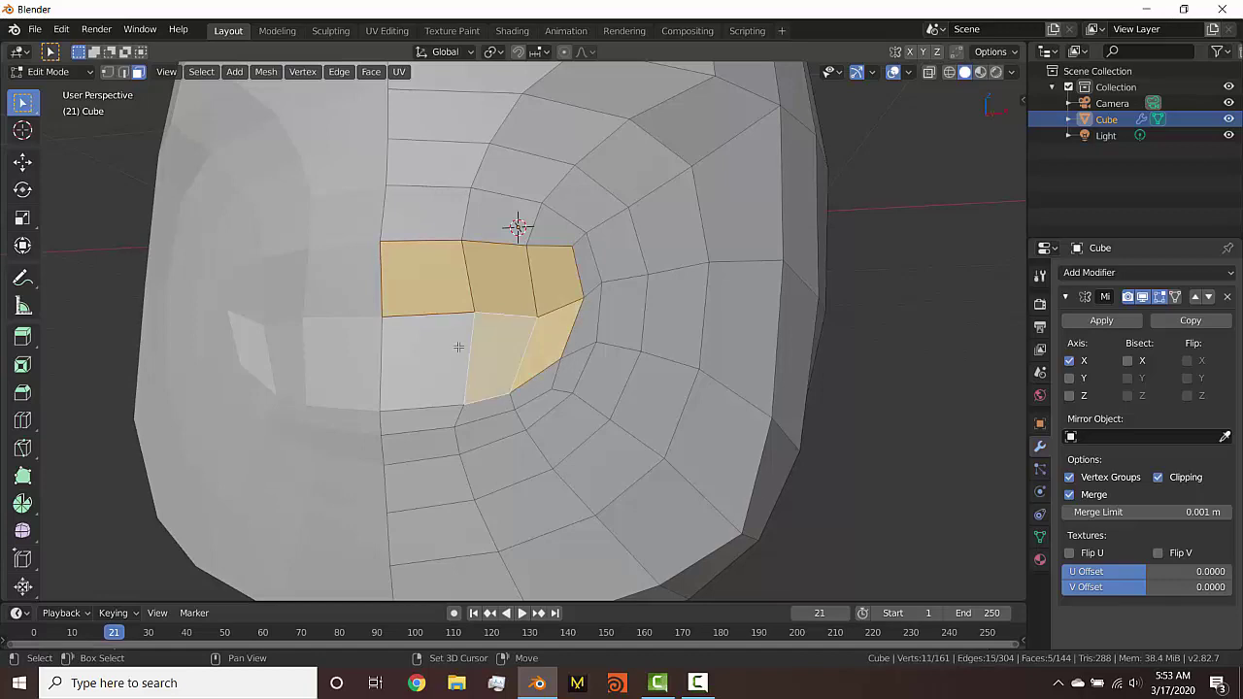
pyautogui.keyDown('shift'); pyautogui.click(444, 347); pyautogui.keyUp('shift')
pyautogui.press('KP_5')
pyautogui.press('KP_3')
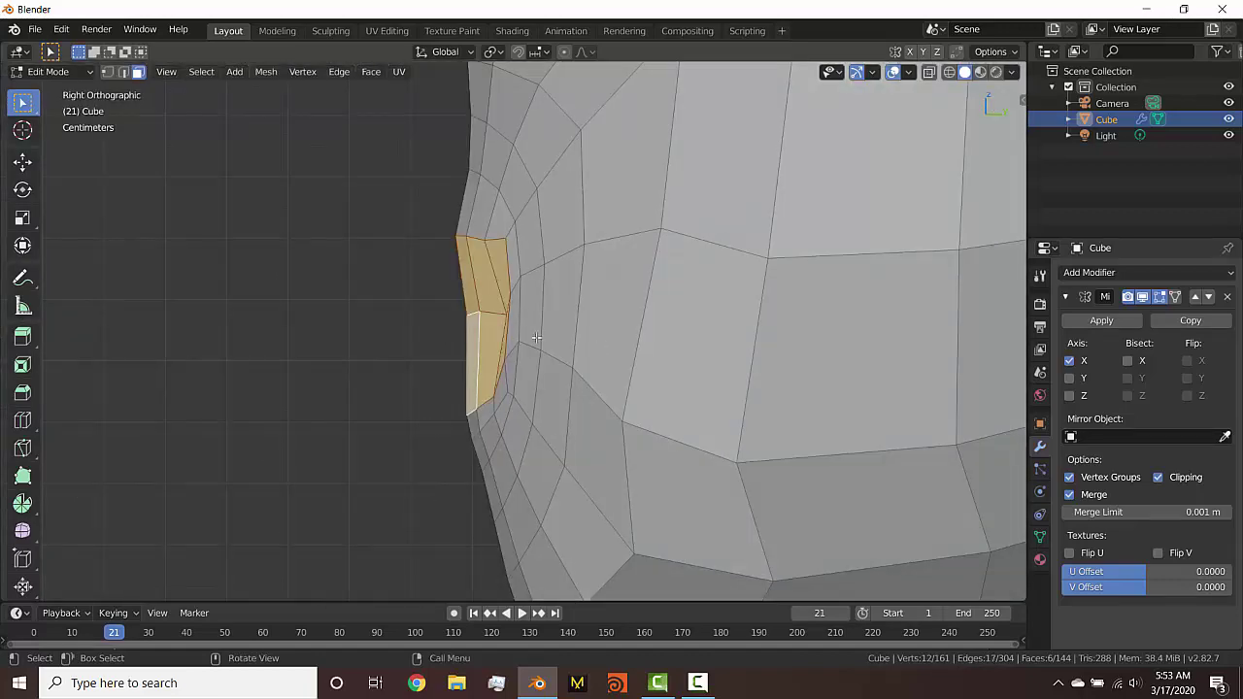
pyautogui.moveTo(538, 337); pyautogui.dragTo(593, 361, button='middle')
pyautogui.press('s')
pyautogui.click(605, 333)
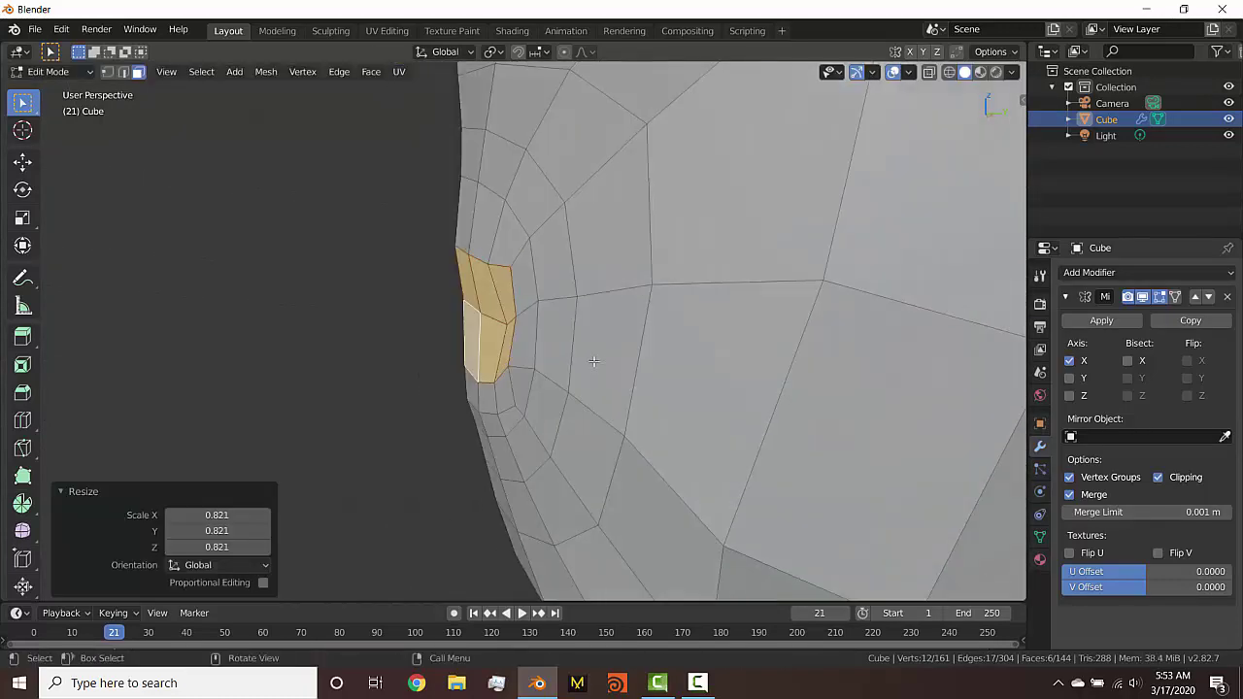
# Extrude the mouth faces inward twice, first about 0.082 m and again about 0.123 m
pyautogui.press('e')
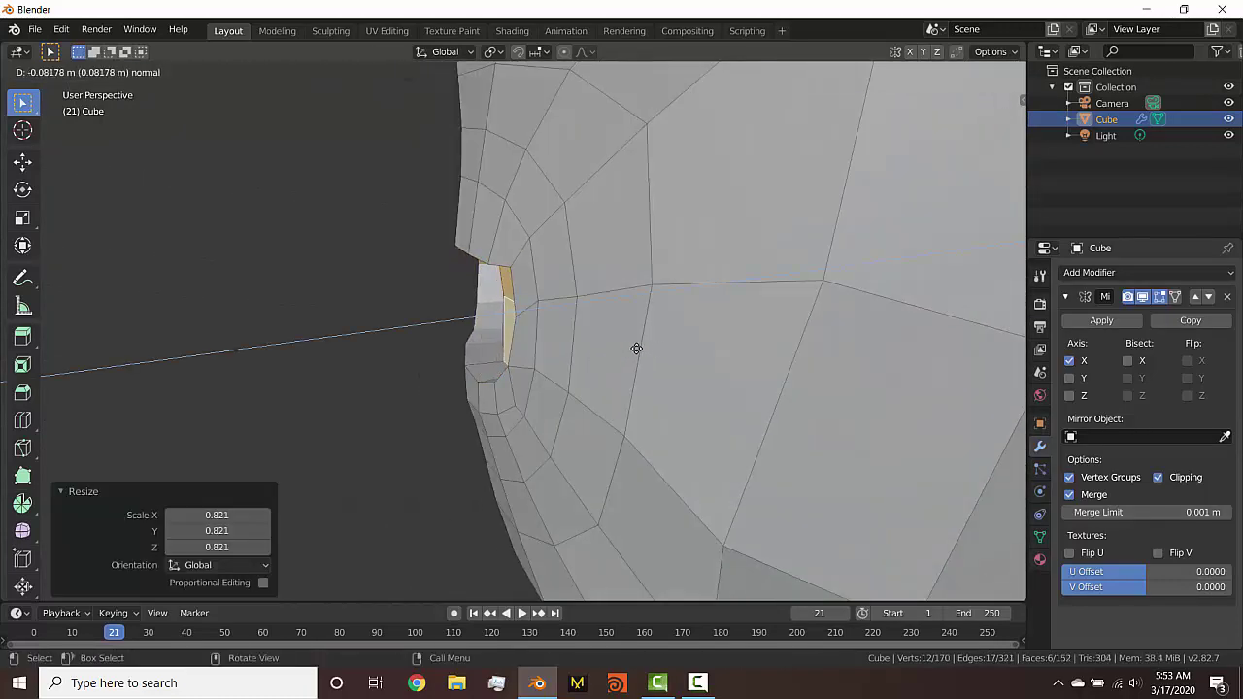
pyautogui.click(636, 348)
pyautogui.moveTo(636, 348); pyautogui.dragTo(472, 376, button='middle')
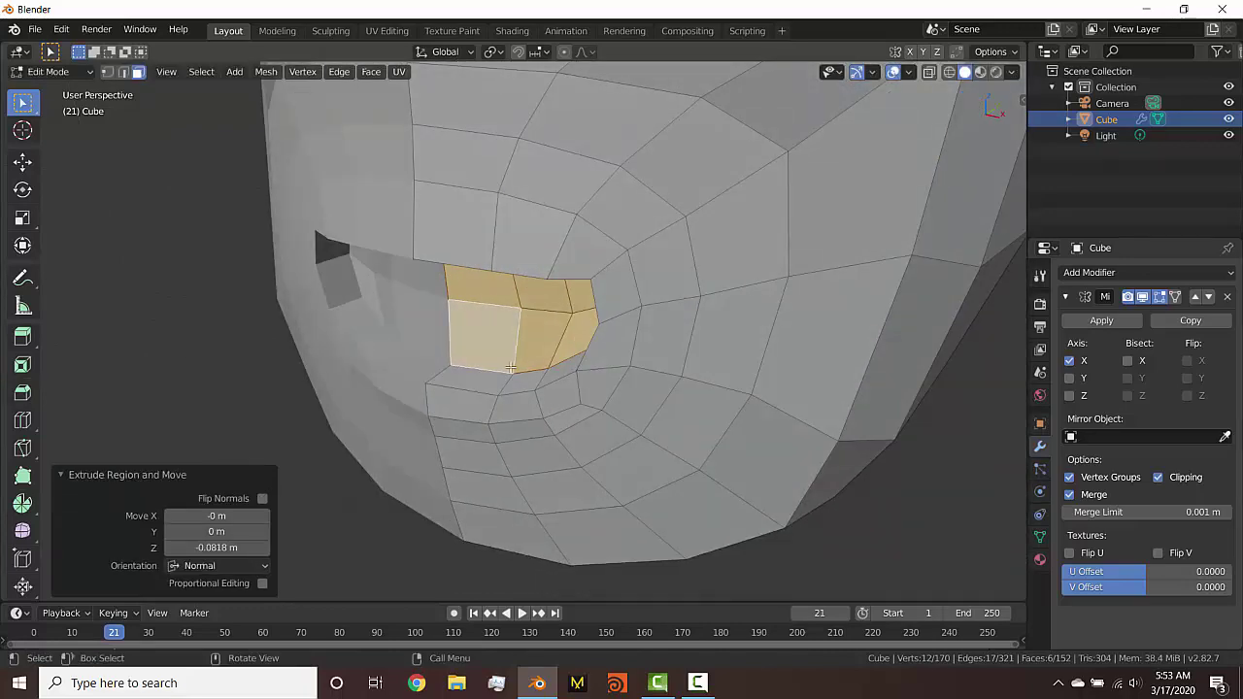
pyautogui.press('e')
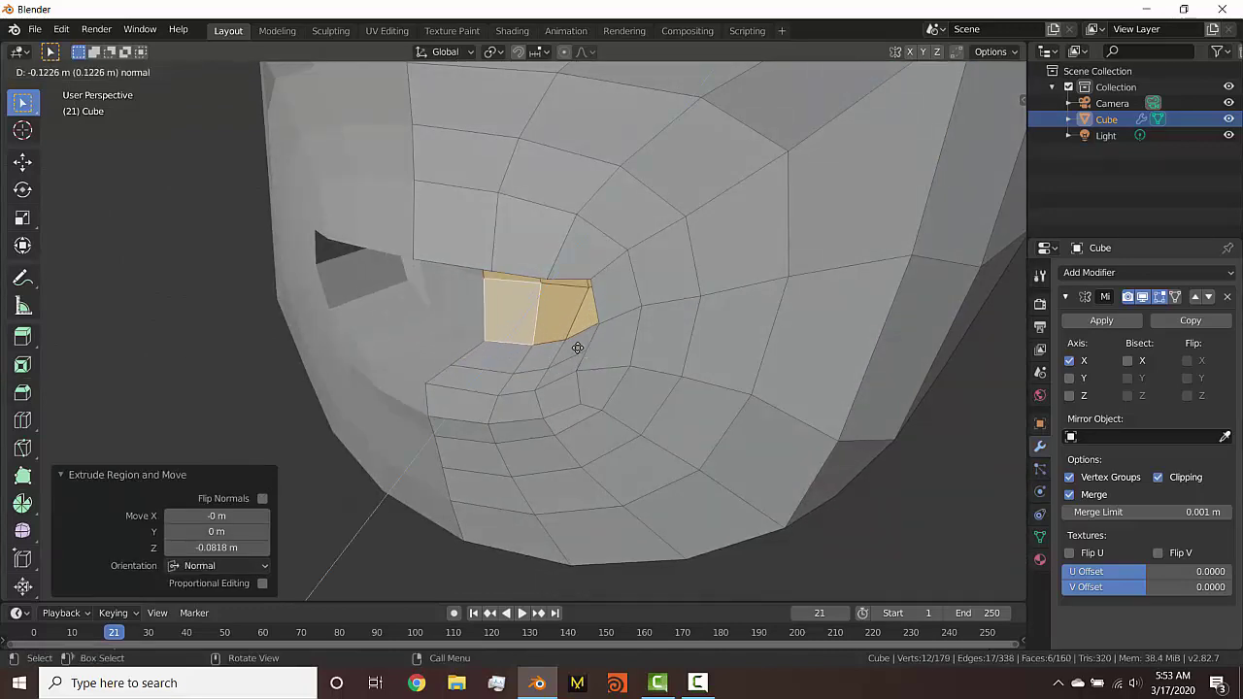
pyautogui.click(578, 347)
# Scale the back faces of the mouth cavity to about 2.45 along Z and 1.43 along X
pyautogui.moveTo(578, 348); pyautogui.dragTo(616, 305, button='middle')
pyautogui.press('s')
pyautogui.press('z')
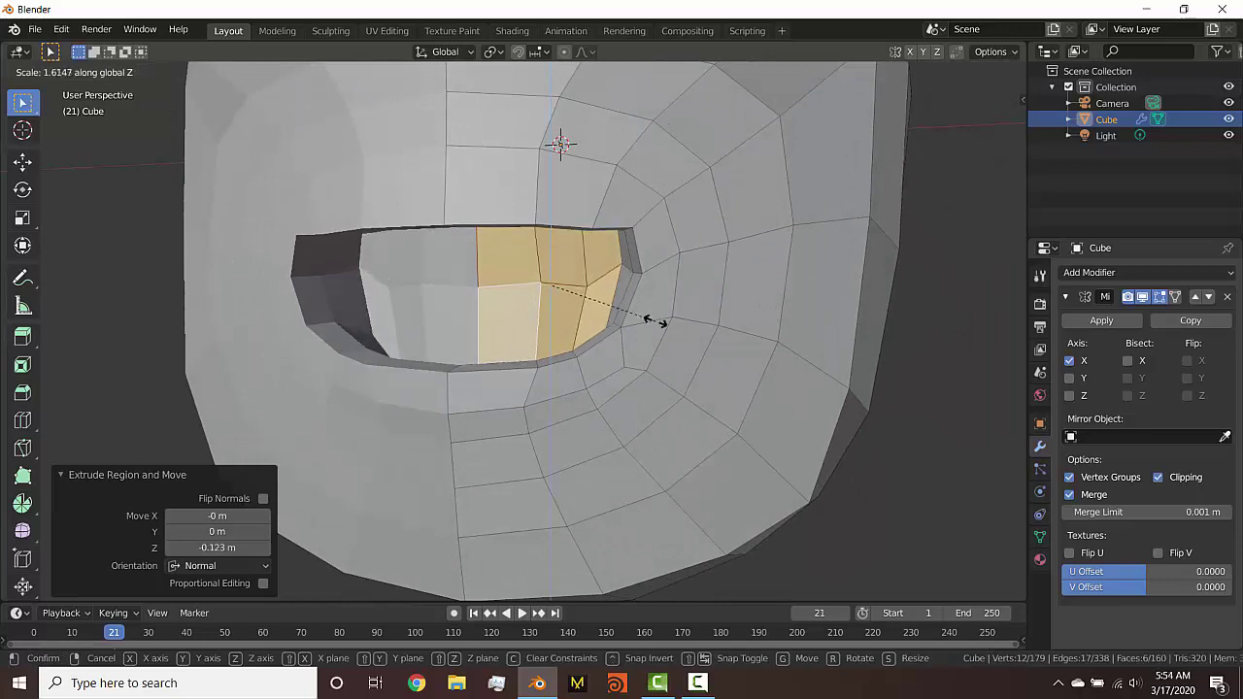
pyautogui.click(699, 334)
pyautogui.moveTo(700, 334); pyautogui.dragTo(660, 346, button='middle')
pyautogui.press('s')
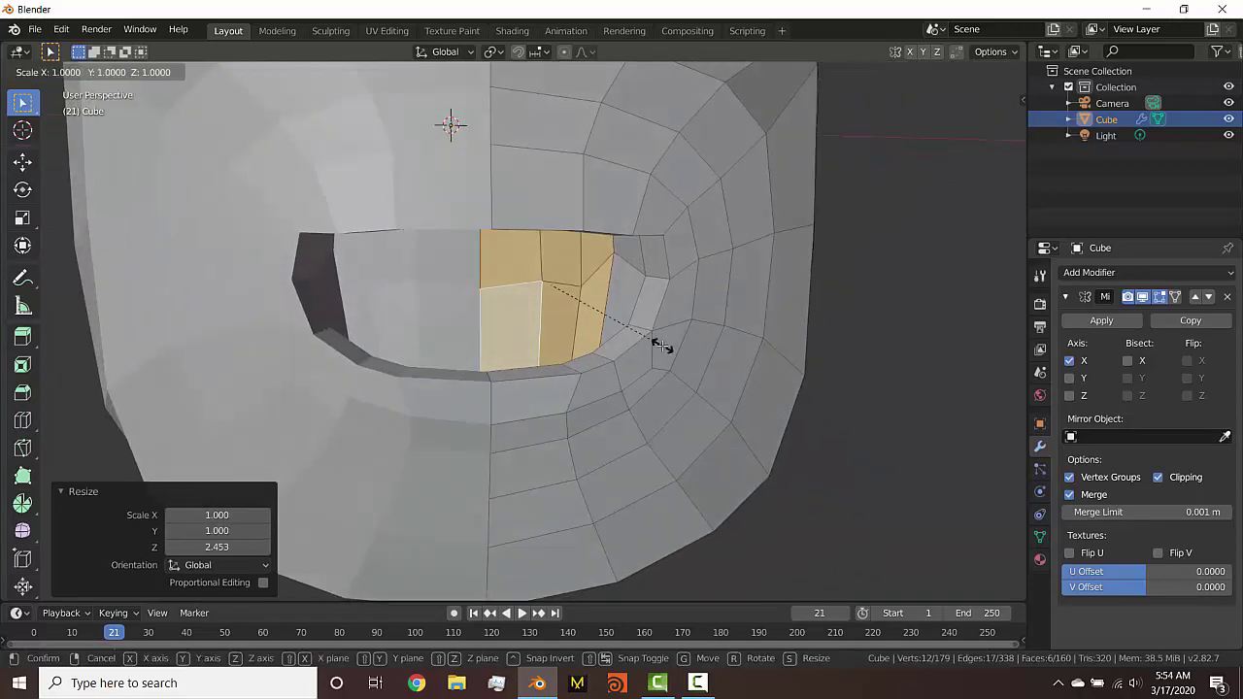
pyautogui.press('x')
pyautogui.click(717, 355)
# Delete the selected faces at the back of the mouth cavity
pyautogui.press('x')
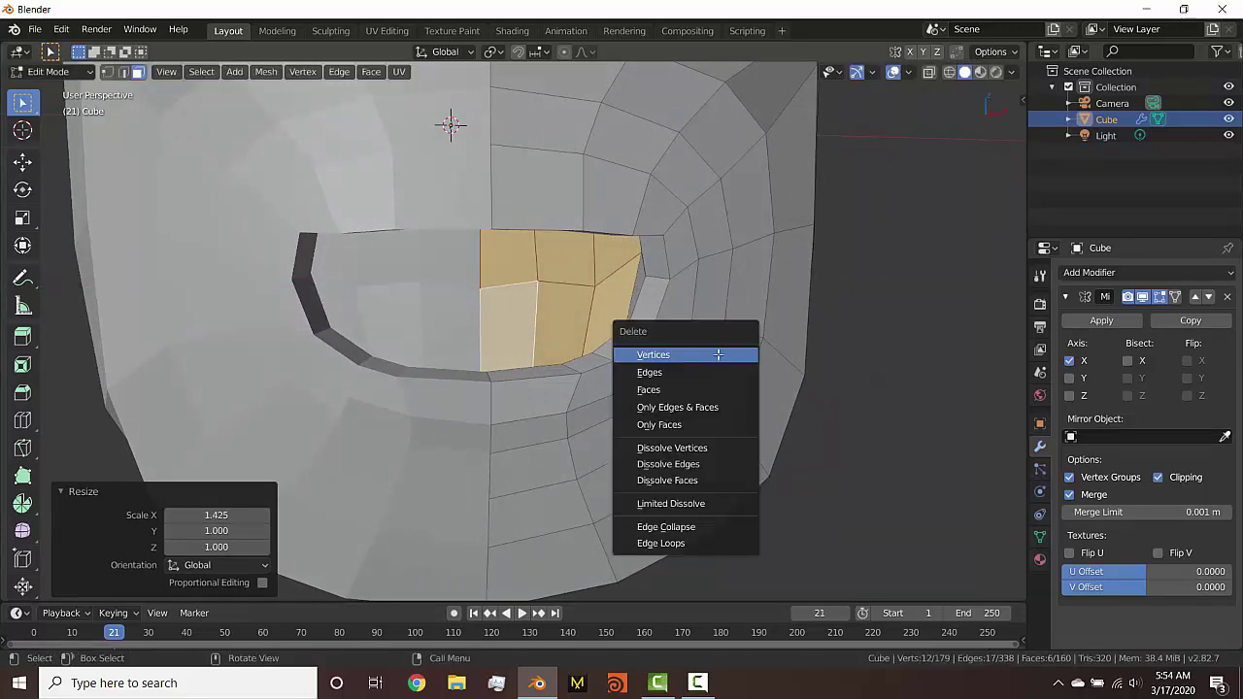
pyautogui.click(716, 389)
pyautogui.moveTo(716, 390); pyautogui.dragTo(583, 315, button='middle')
pyautogui.scroll(3, 675, 369)
pyautogui.scroll(-3, 675, 369)
pyautogui.scroll(-3, 500, 292)
pyautogui.keyDown('shift'); pyautogui.moveTo(583, 316); pyautogui.dragTo(374, 258, button='middle'); pyautogui.keyUp('shift')
pyautogui.scroll(5, 588, 391)
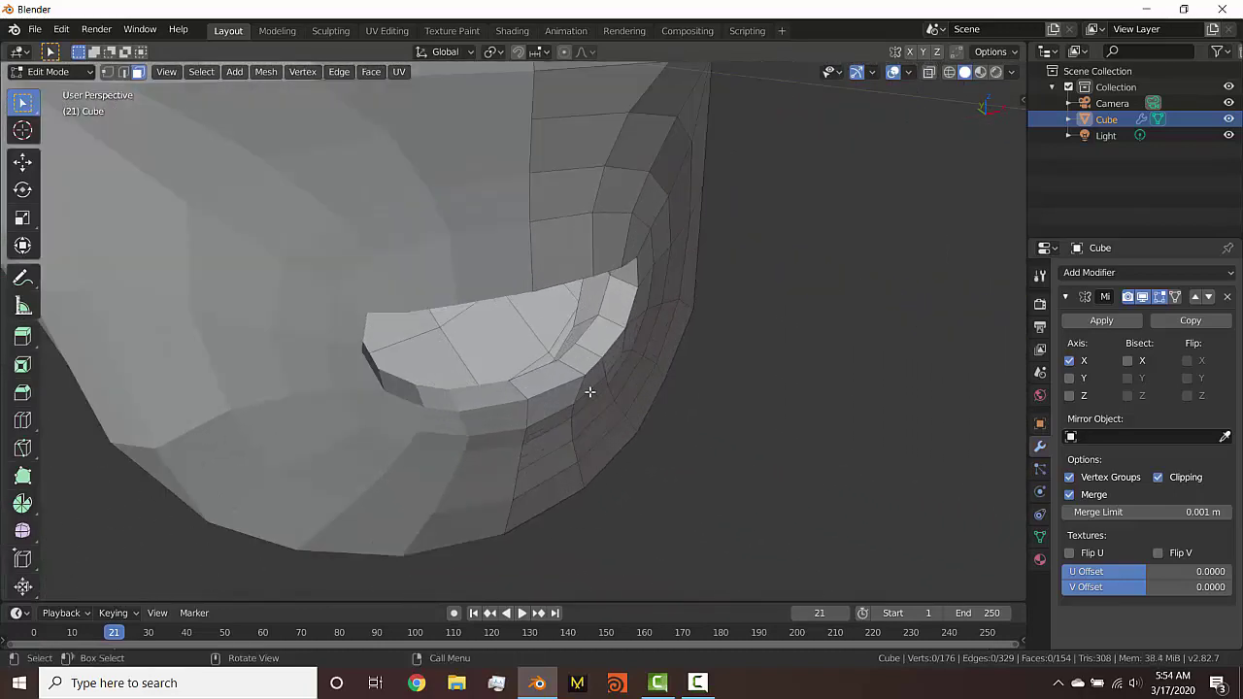
pyautogui.moveTo(652, 423); pyautogui.dragTo(573, 362, button='middle')
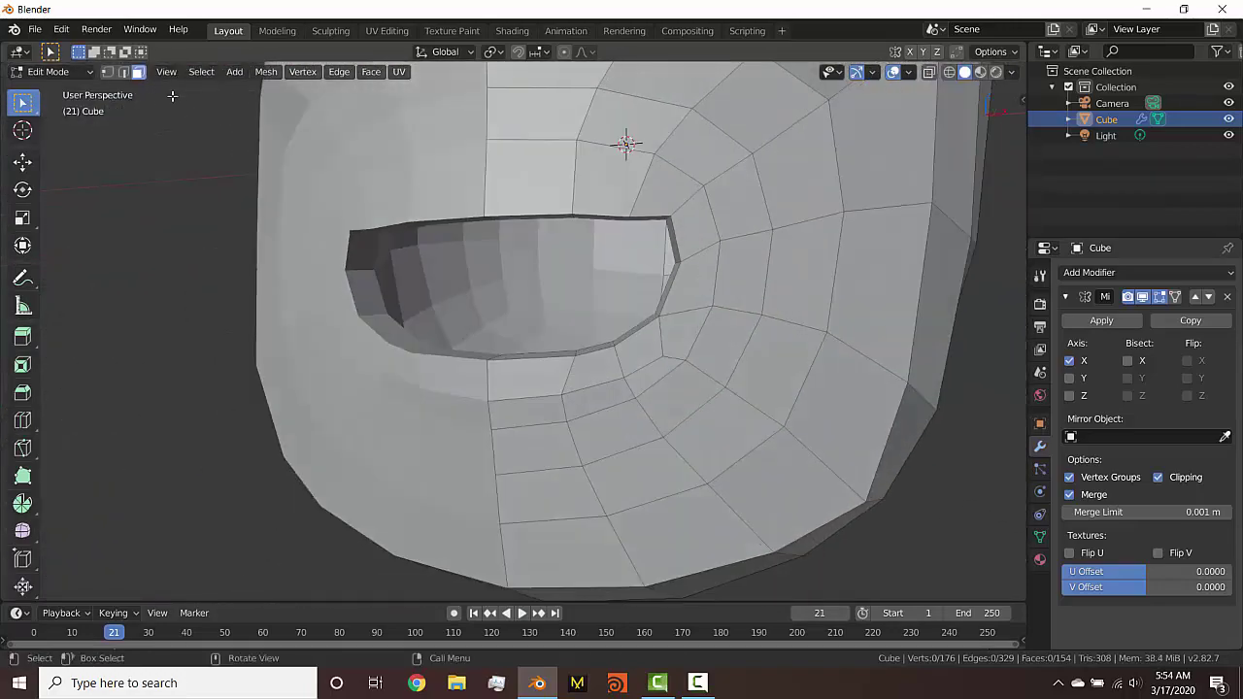
# Select the face loop just inside the mouth opening, extrude it in place and scale it to about 0.67
pyautogui.click(139, 72)
pyautogui.moveTo(466, 331); pyautogui.dragTo(344, 279, button='middle')
pyautogui.scroll(5, 344, 279)
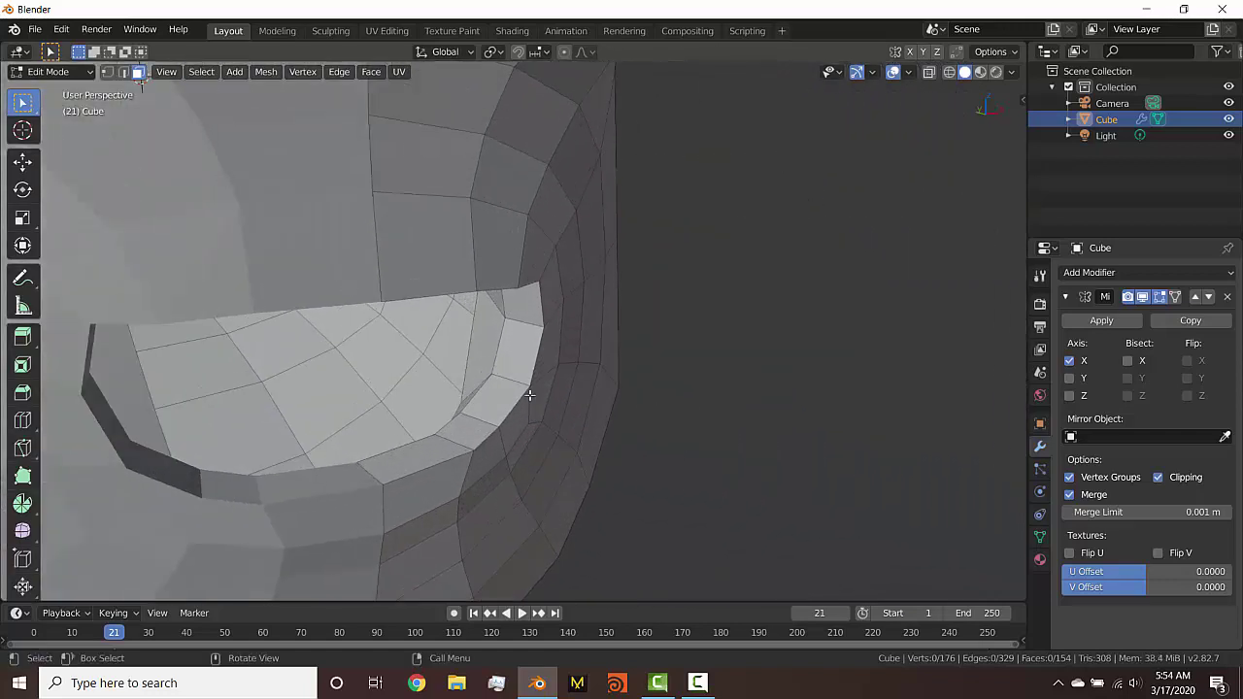
pyautogui.keyDown('alt'); pyautogui.click(465, 433); pyautogui.keyUp('alt')
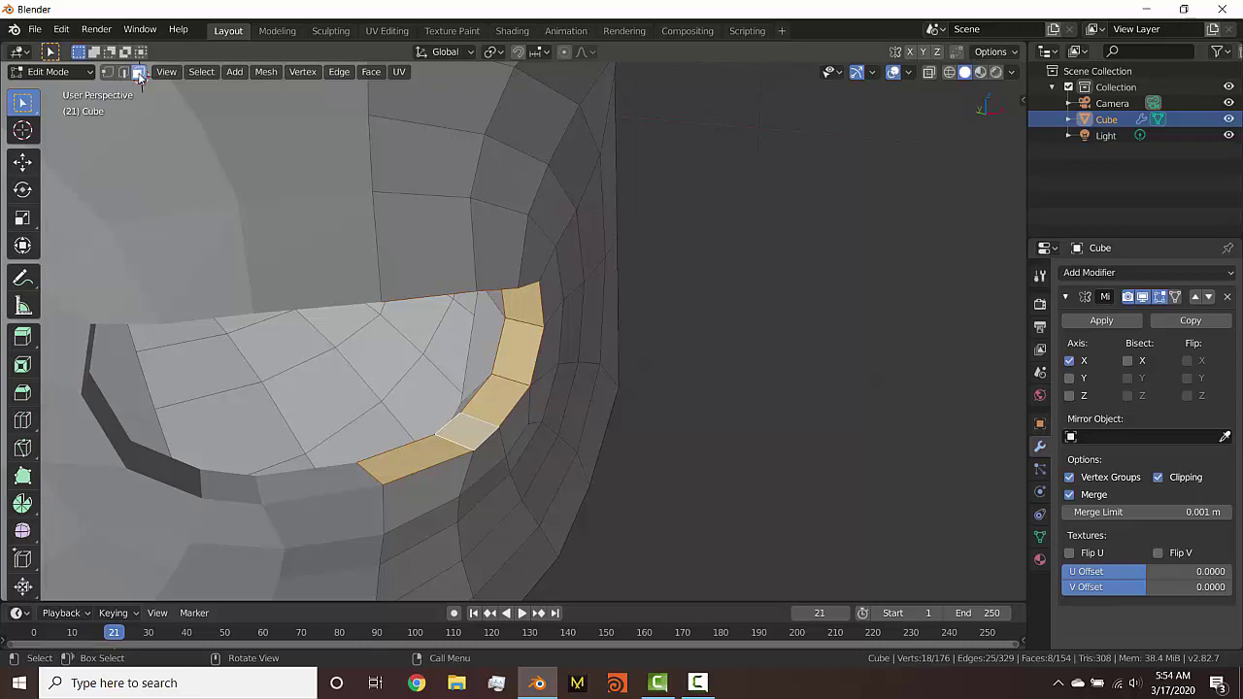
pyautogui.click(458, 446)
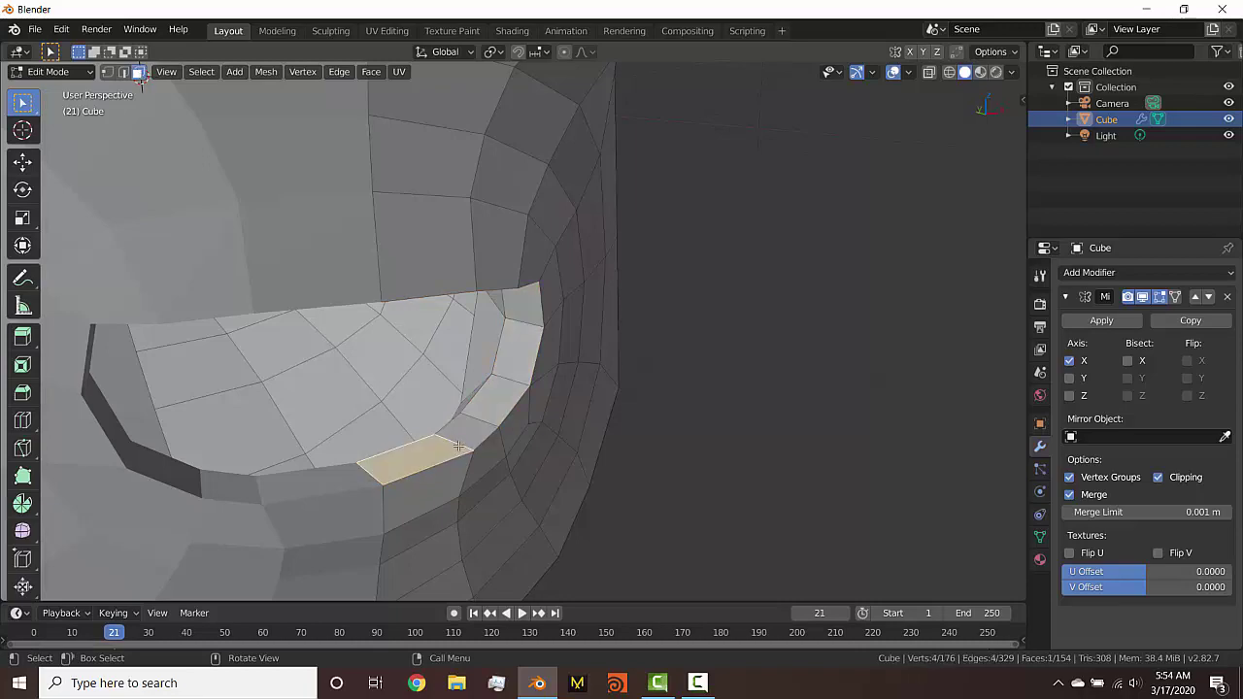
pyautogui.keyDown('alt'); pyautogui.click(468, 421); pyautogui.keyUp('alt')
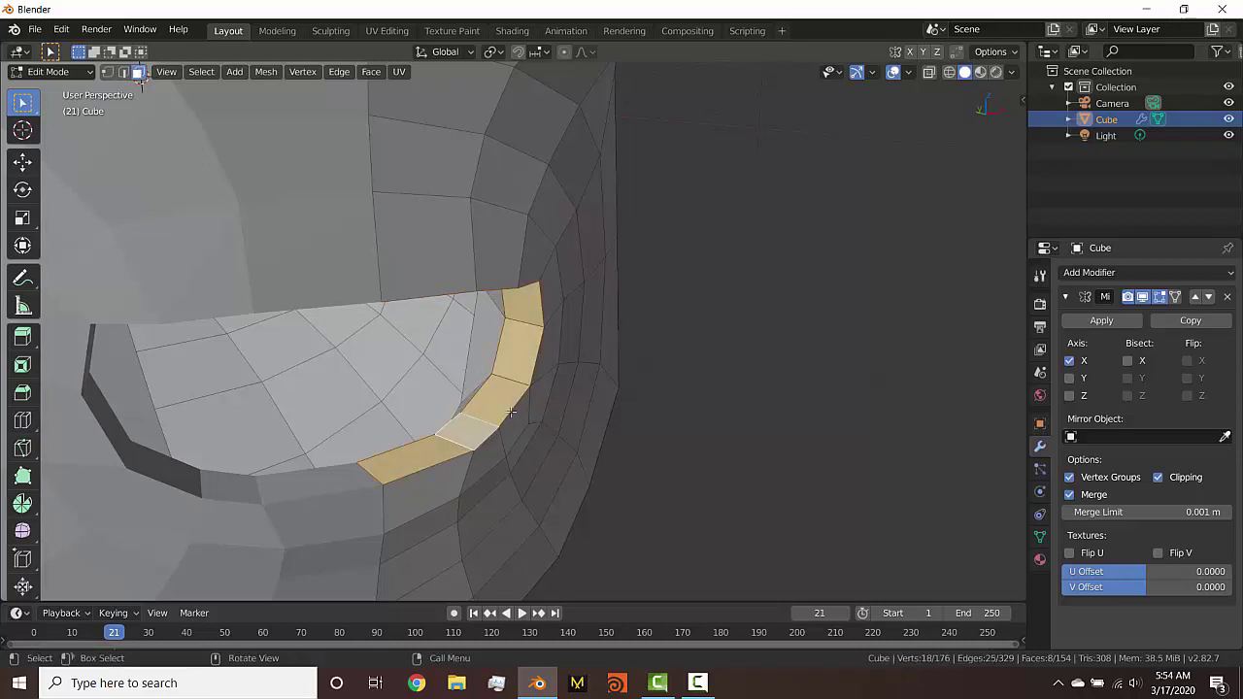
pyautogui.moveTo(511, 413); pyautogui.dragTo(669, 391, button='middle')
pyautogui.press('e')
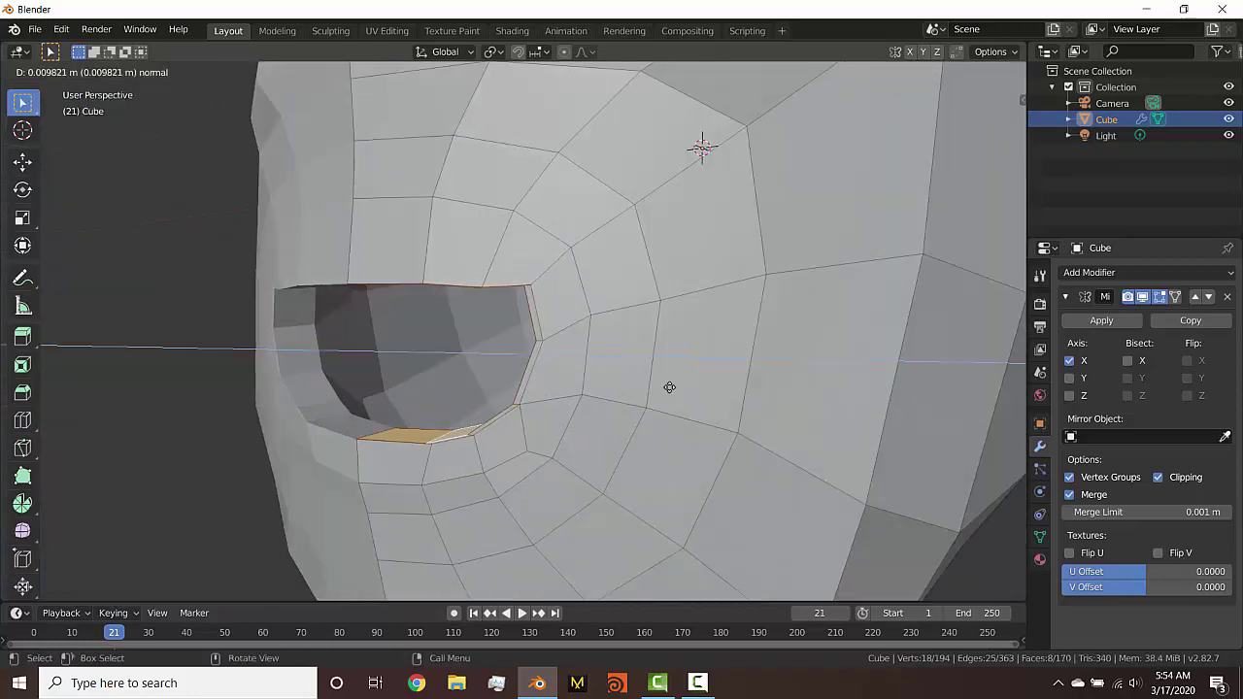
pyautogui.press('z')
pyautogui.rightClick(649, 389)
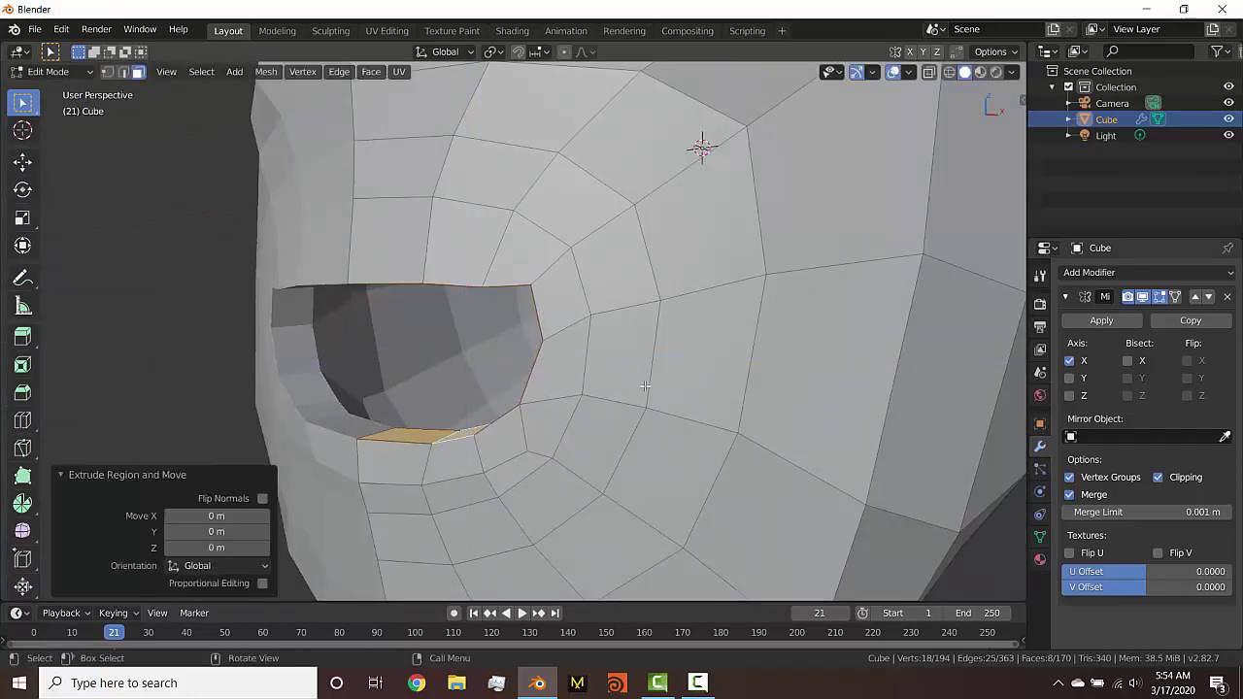
pyautogui.press('s')
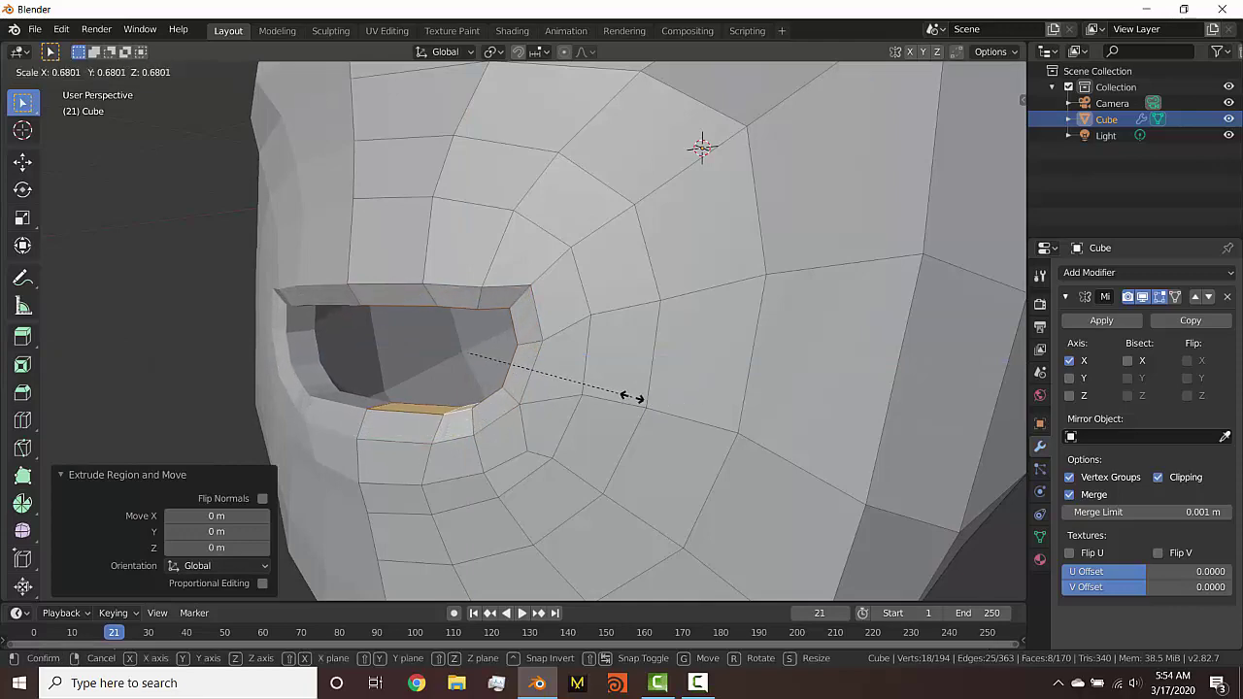
pyautogui.click(629, 397)
# Move the extruded mouth loop about 0.061 m forward along the Y axis to push out the lips
pyautogui.moveTo(598, 378); pyautogui.dragTo(546, 378, button='middle')
pyautogui.press('g')
pyautogui.press('y')
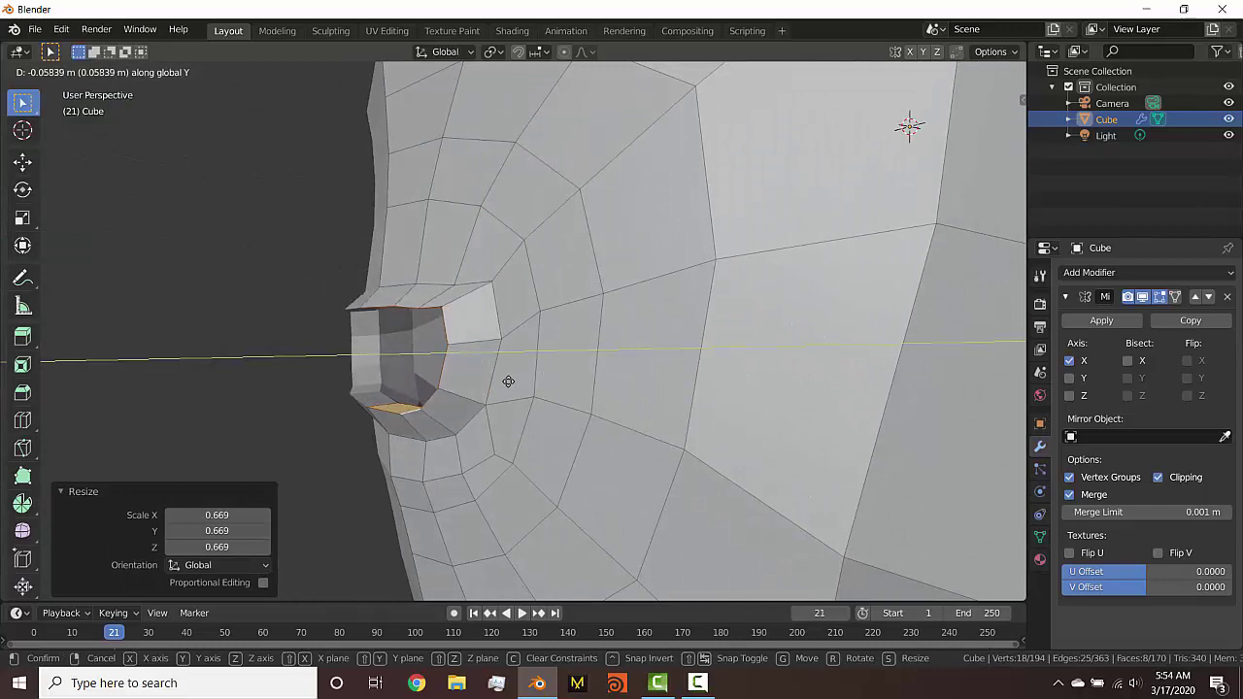
pyautogui.click(506, 382)
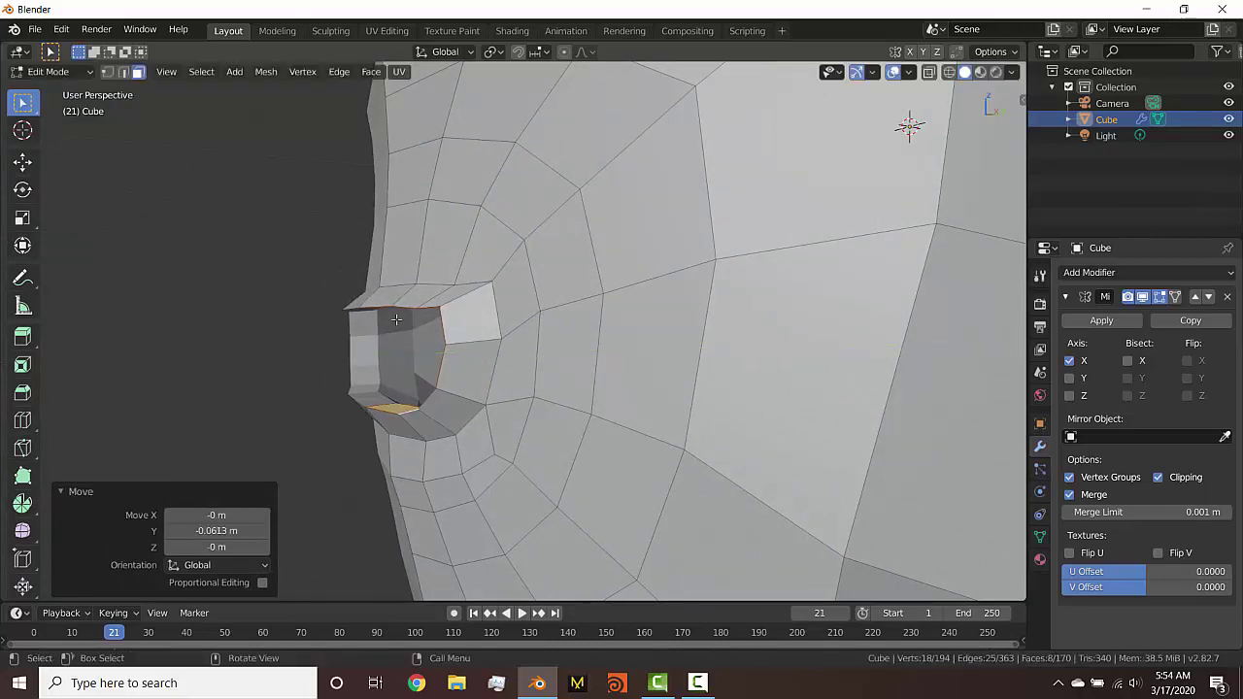
pyautogui.moveTo(390, 295); pyautogui.dragTo(423, 307, button='middle')
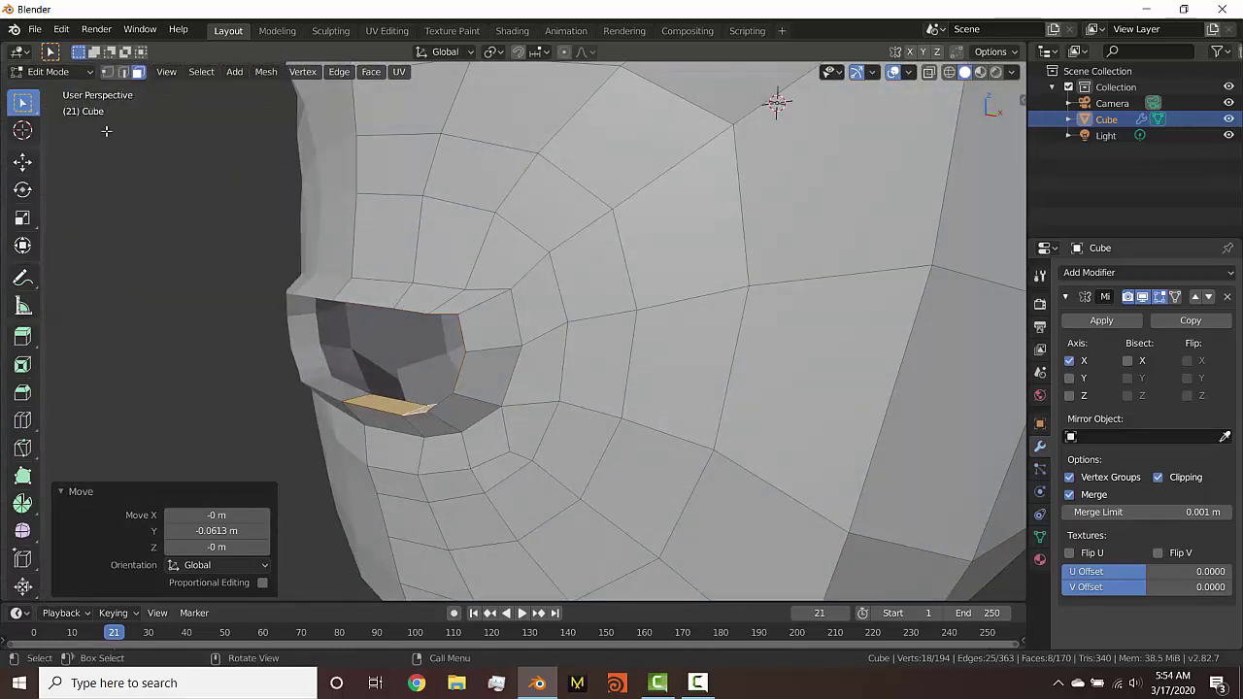
# Leave Edit Mode and add a Subdivision Surface modifier to the head, comparing the mesh with the modifier hidden and shown
pyautogui.moveTo(393, 215); pyautogui.dragTo(480, 217, button='middle')
pyautogui.scroll(-4, 500, 277)
pyautogui.press('Tab')
pyautogui.moveTo(525, 328); pyautogui.dragTo(578, 383, button='middle')
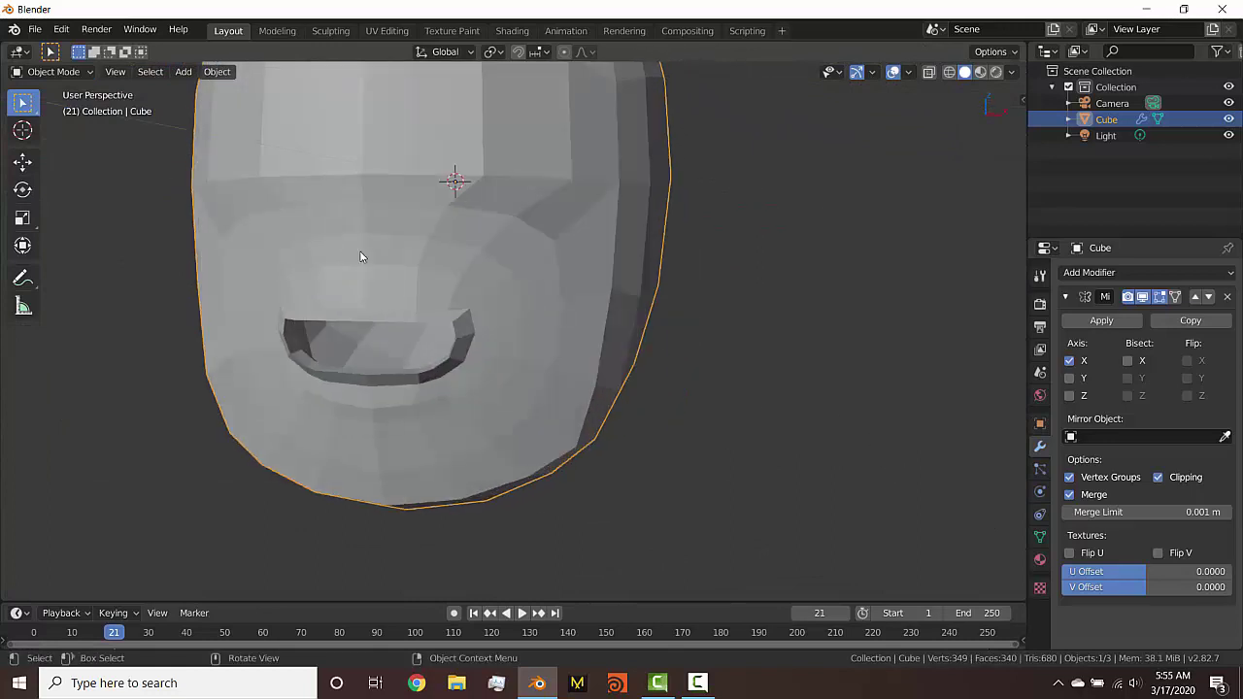
pyautogui.click(54, 72)
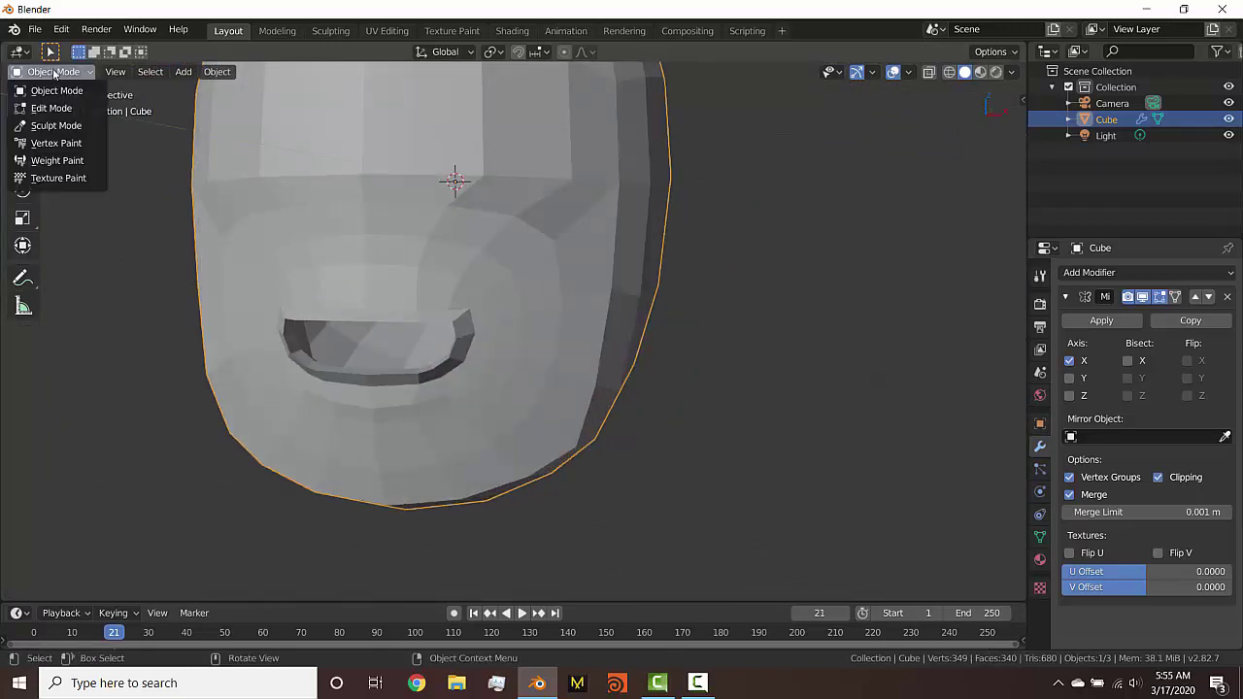
pyautogui.click(1067, 297)
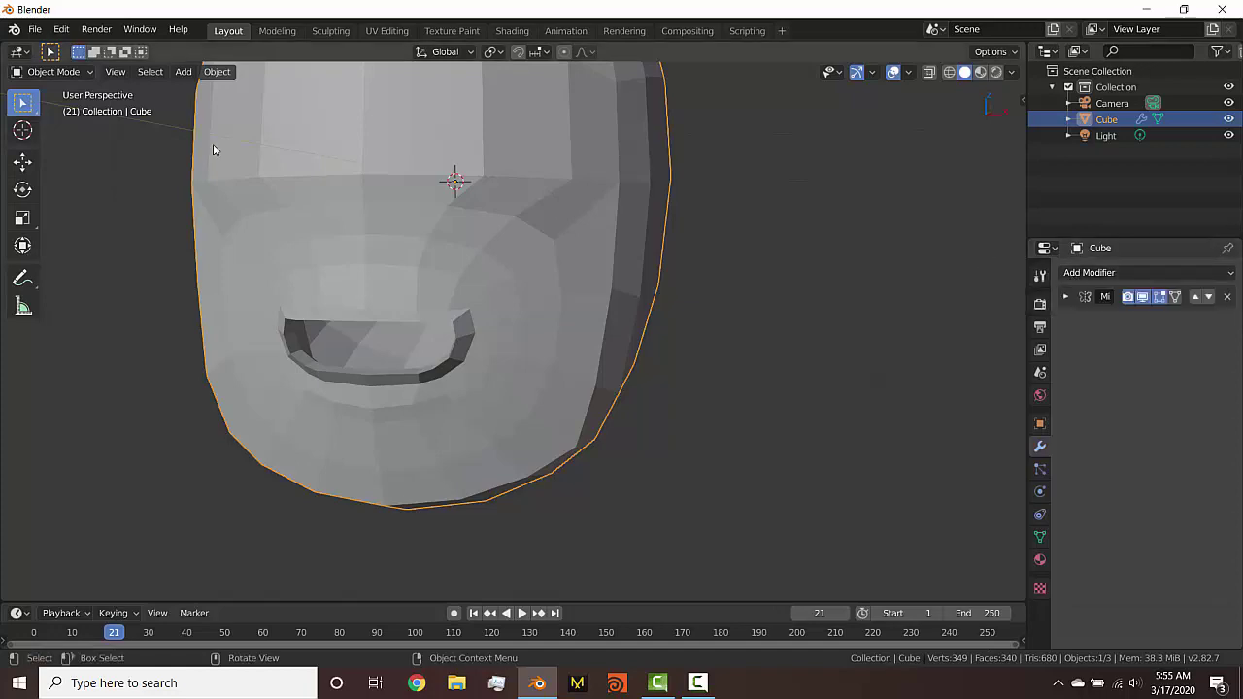
pyautogui.click(1091, 275)
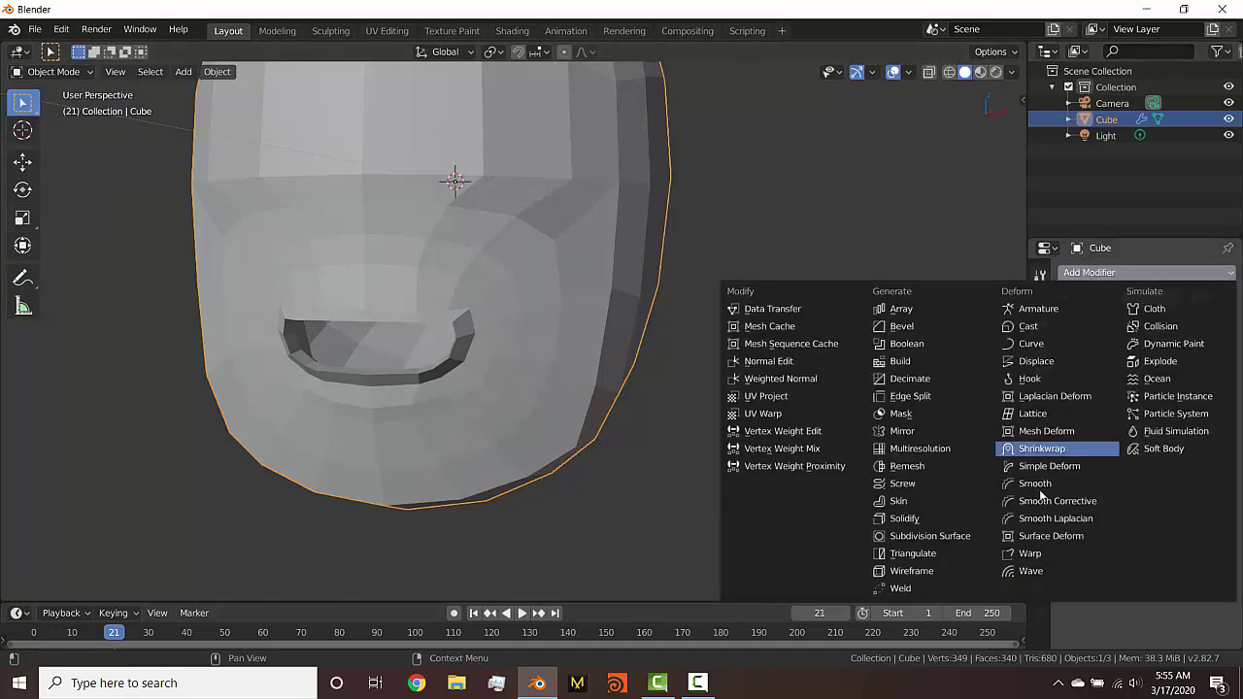
pyautogui.click(947, 536)
pyautogui.moveTo(545, 430); pyautogui.dragTo(494, 338, button='middle')
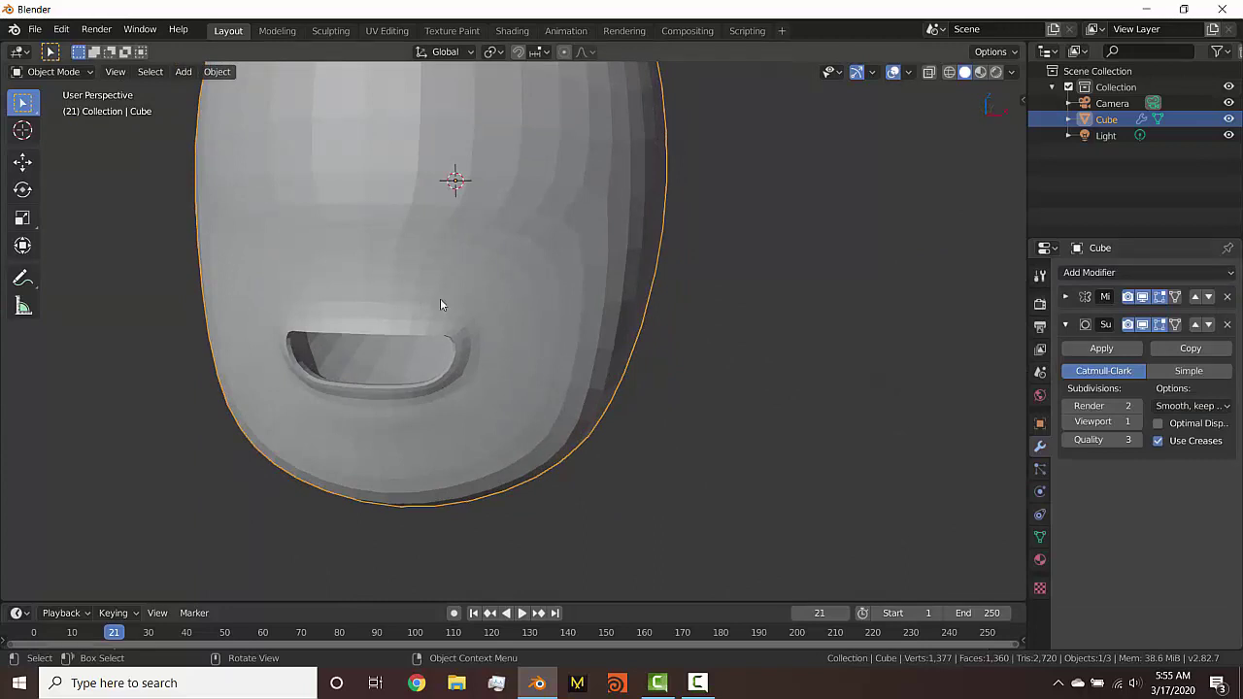
pyautogui.click(1143, 325)
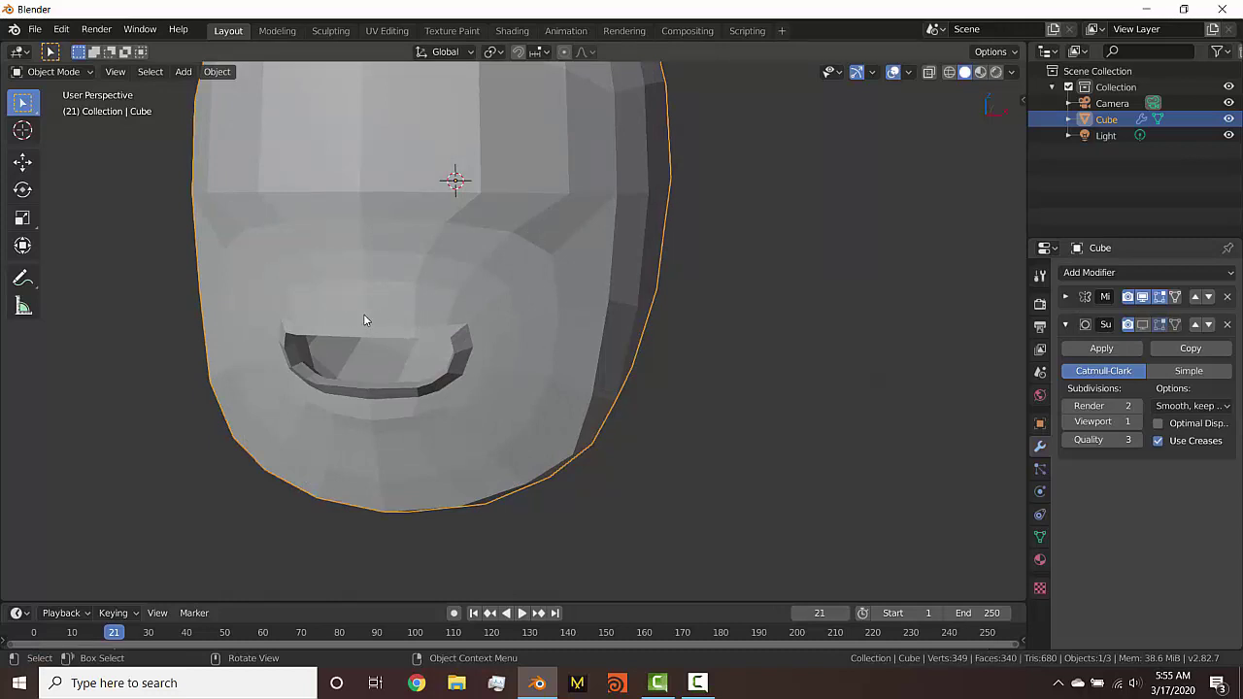
pyautogui.click(1144, 325)
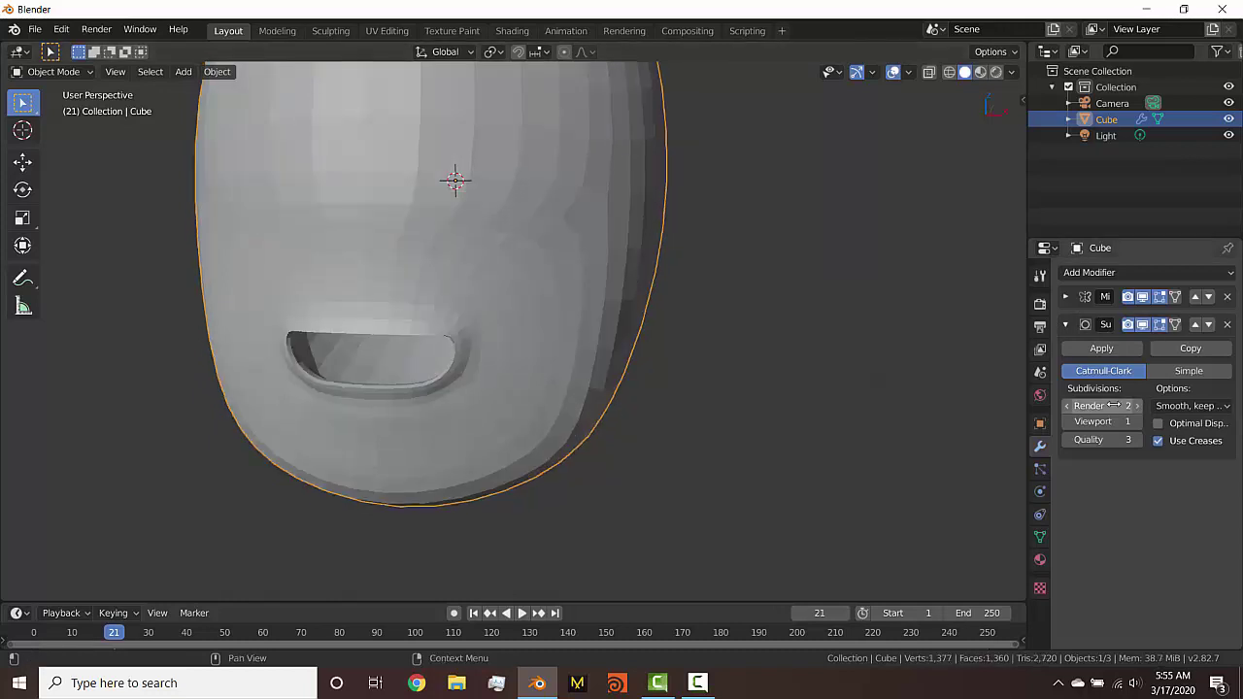
# Enable the object's wireframe in its viewport display settings and turn on Optimal Display for the Subdivision modifier
pyautogui.click(1040, 426)
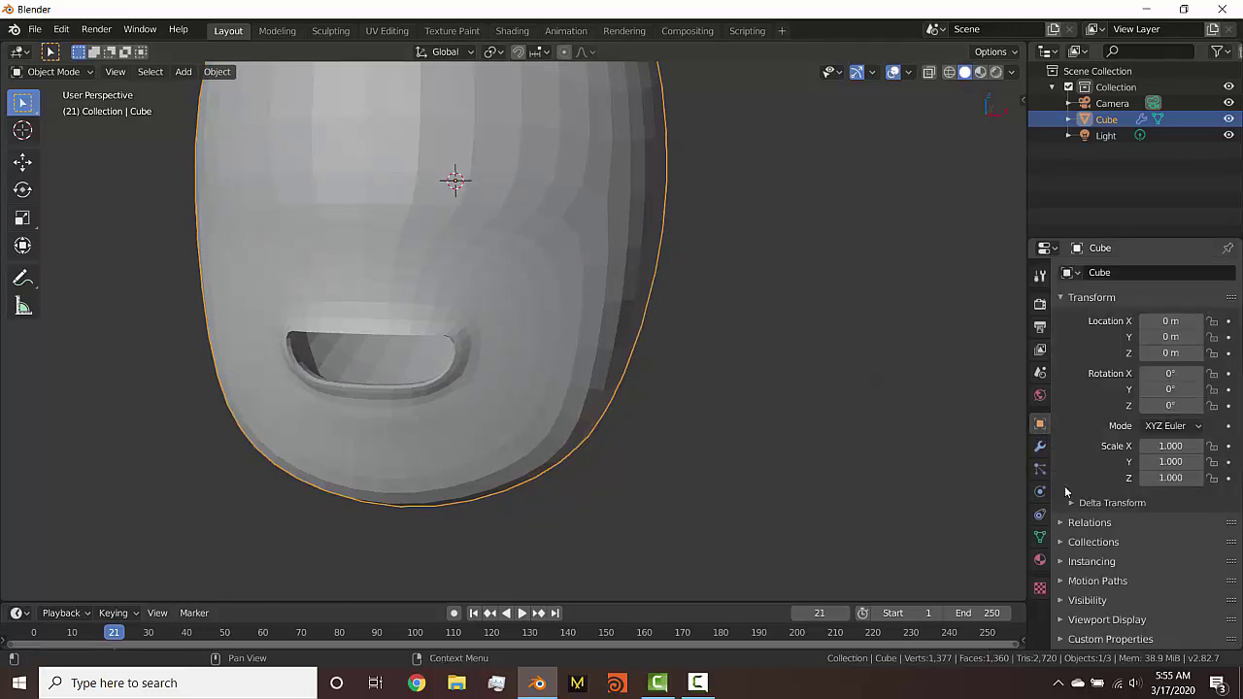
pyautogui.click(1105, 618)
pyautogui.scroll(-3, 1104, 612)
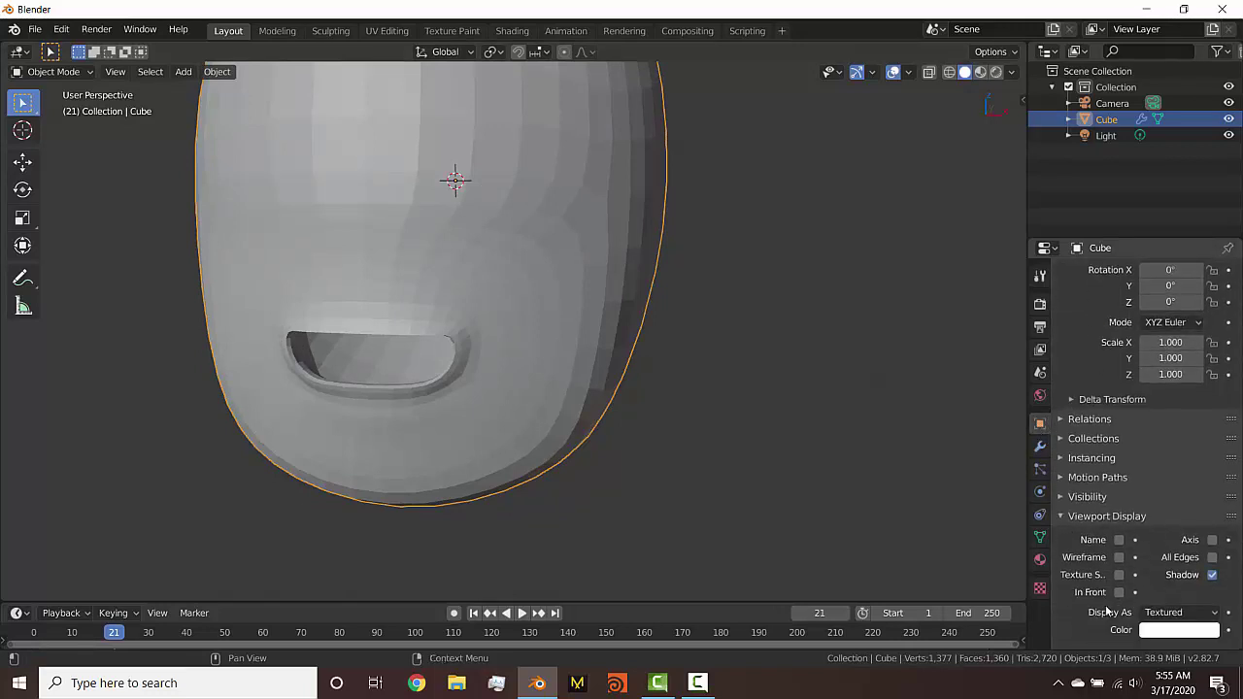
pyautogui.click(1119, 558)
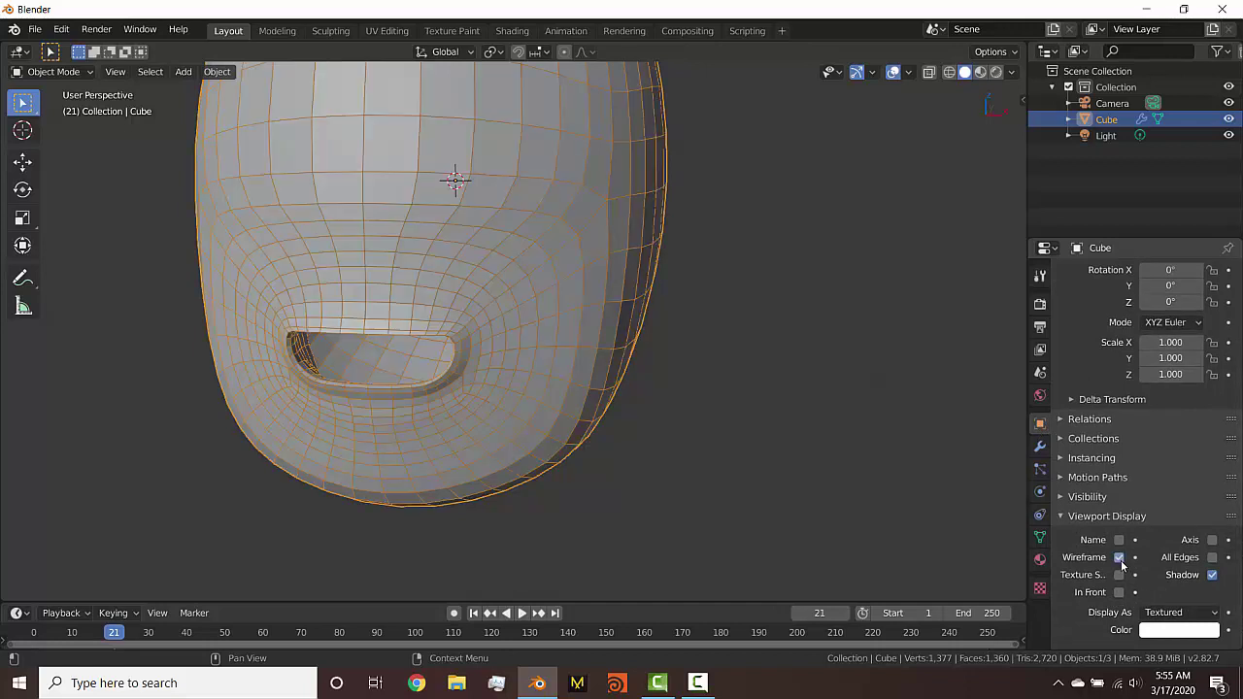
pyautogui.click(1040, 446)
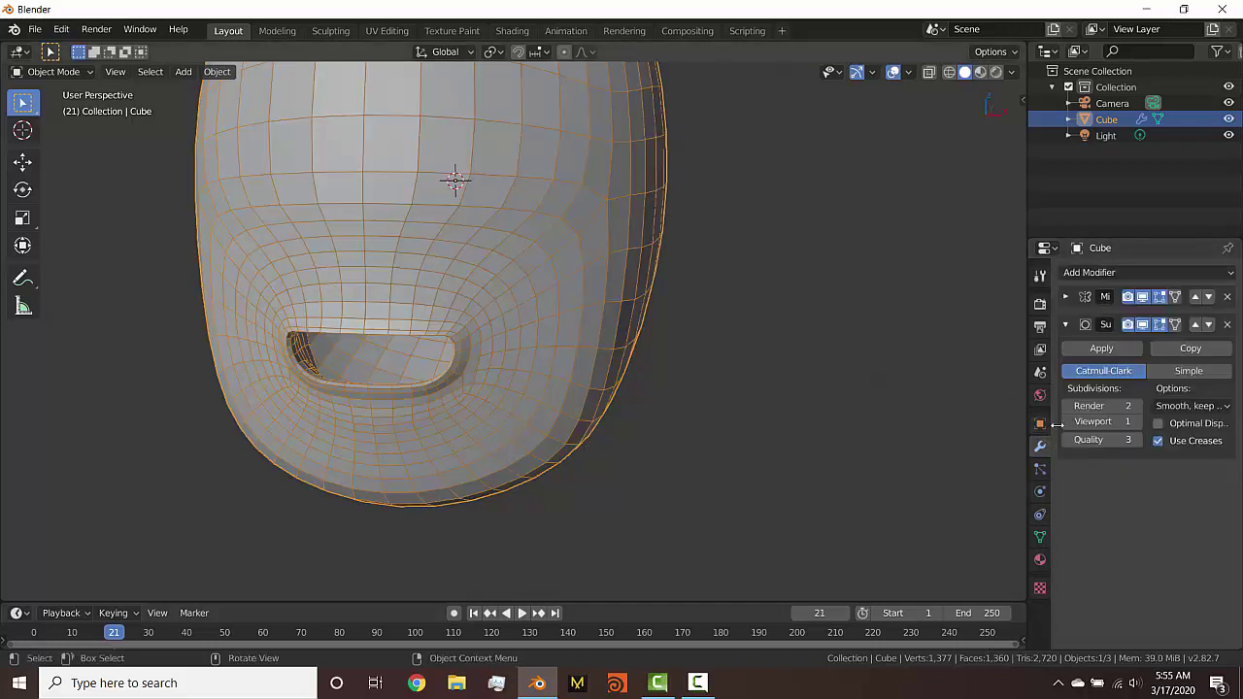
pyautogui.click(1159, 424)
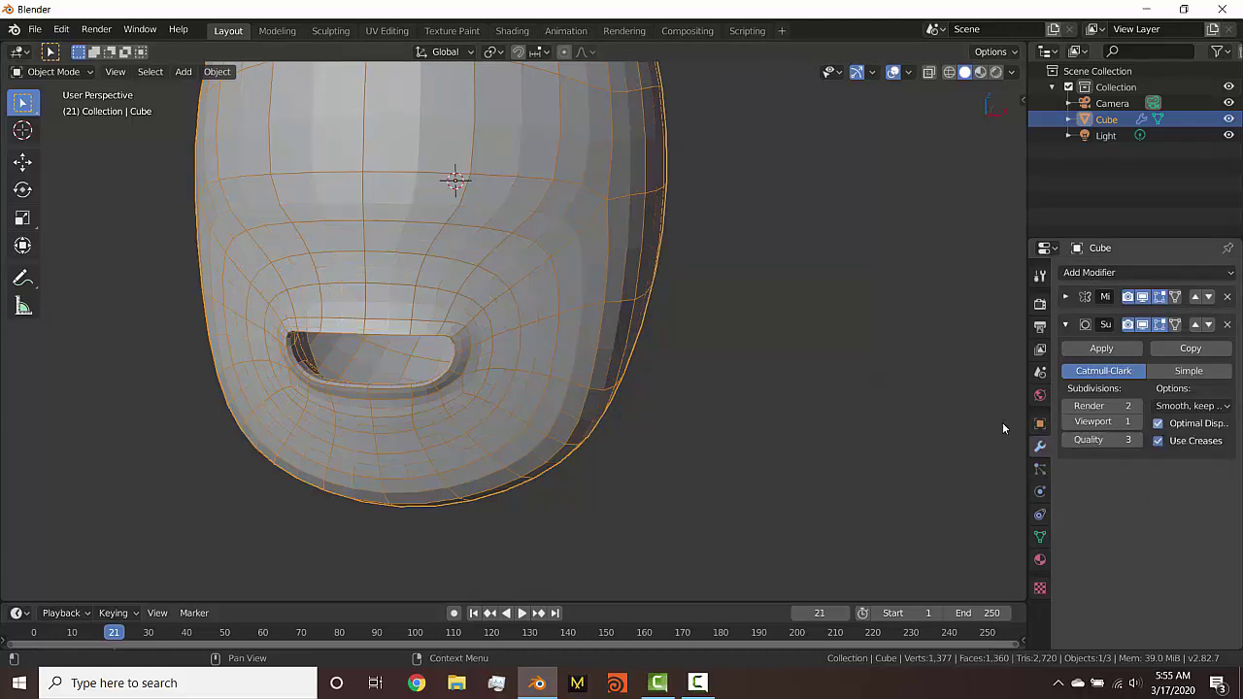
# In Sculpt Mode, set the Grab brush radius to 110 px and pull the middle of the upper lip upward
pyautogui.moveTo(355, 264); pyautogui.dragTo(369, 325, button='middle')
pyautogui.scroll(2, 319, 309)
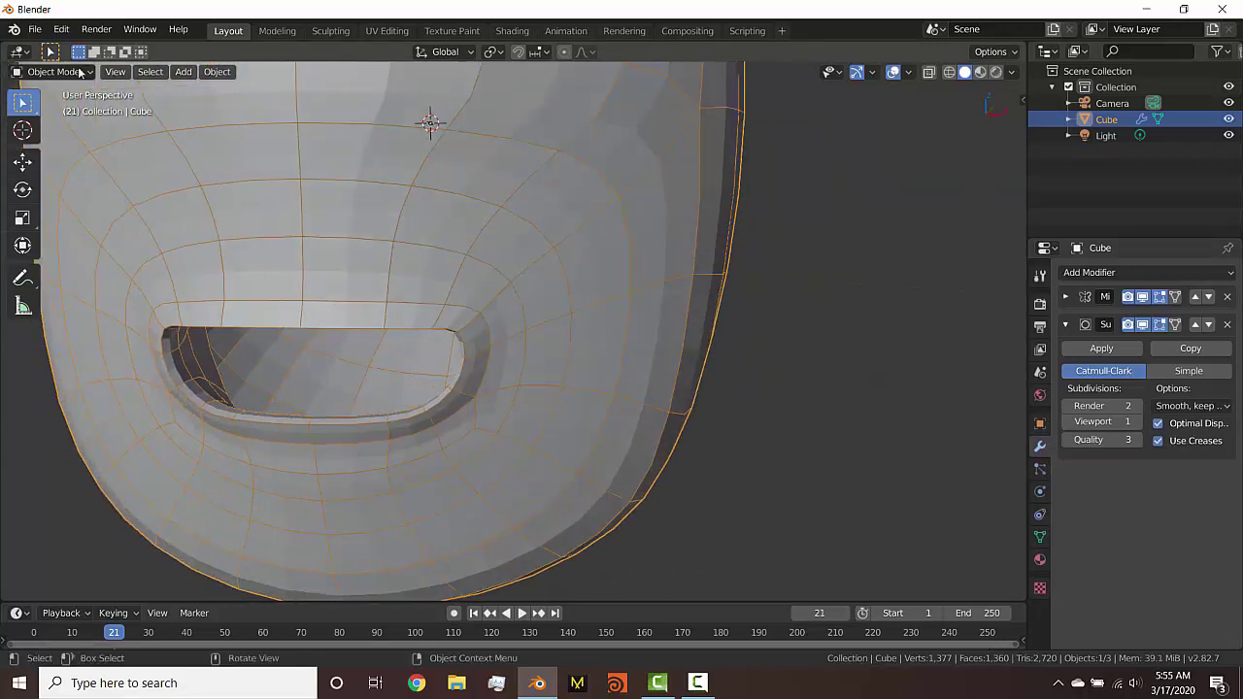
pyautogui.click(42, 73)
pyautogui.click(55, 125)
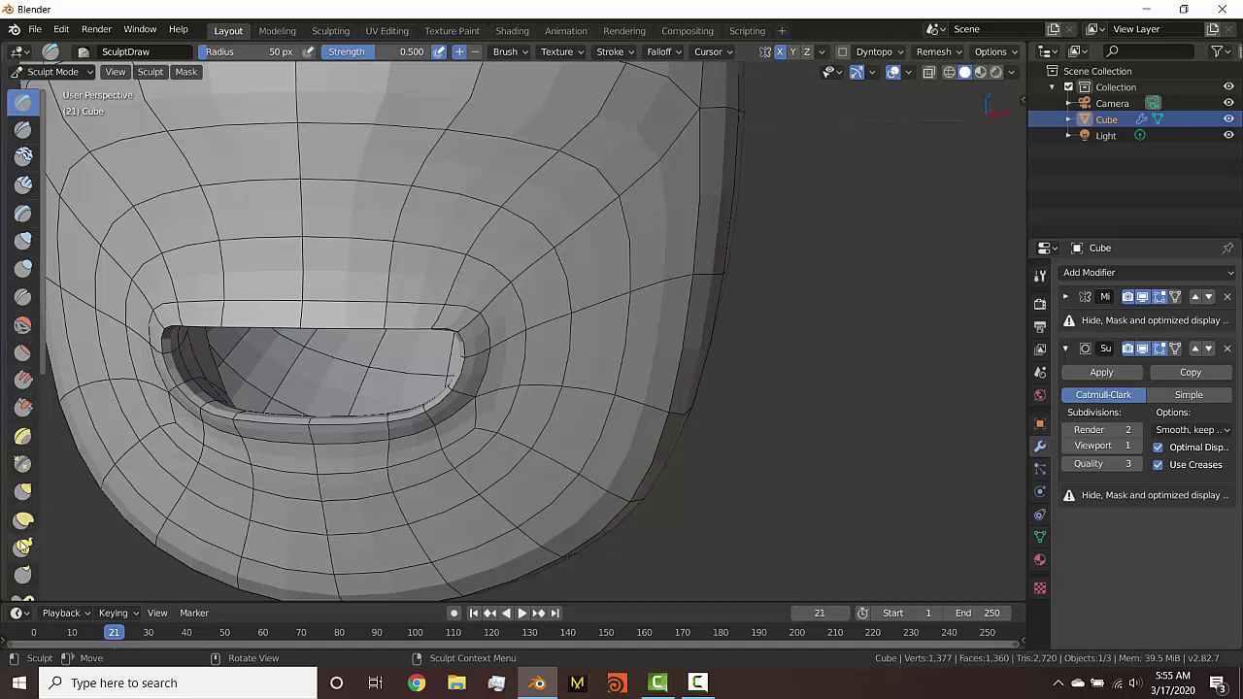
pyautogui.click(24, 490)
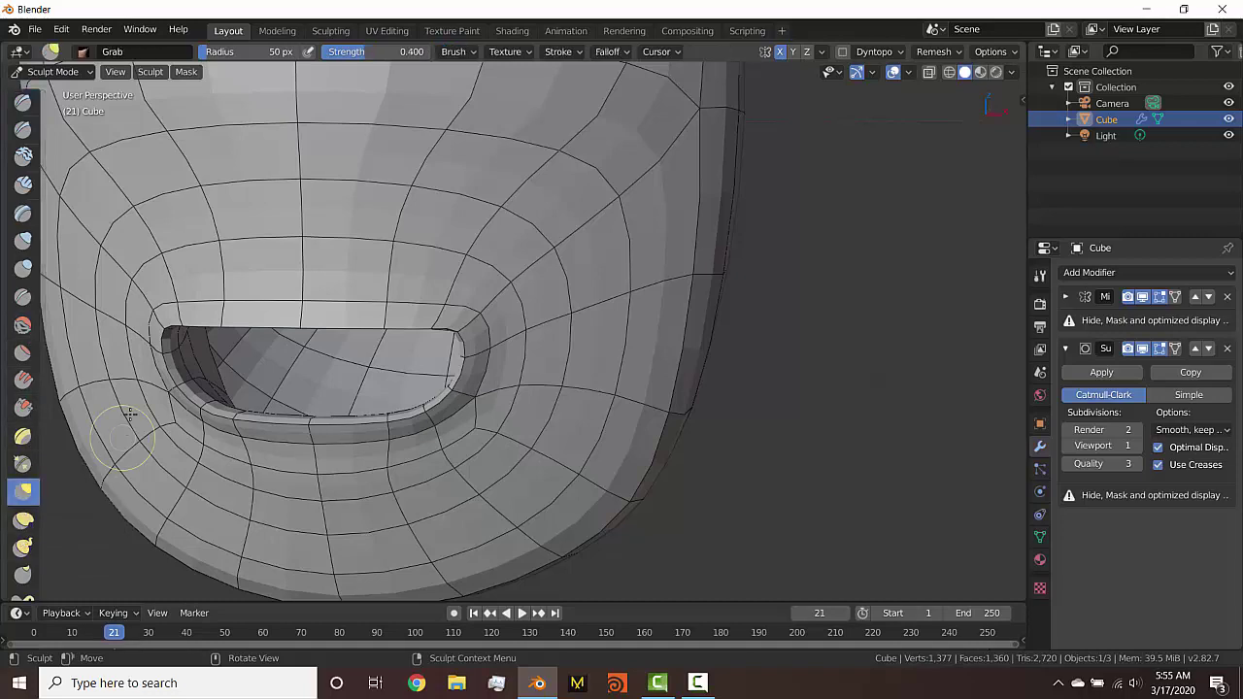
pyautogui.moveTo(181, 389); pyautogui.dragTo(214, 377, button='middle')
pyautogui.scroll(4, 394, 386)
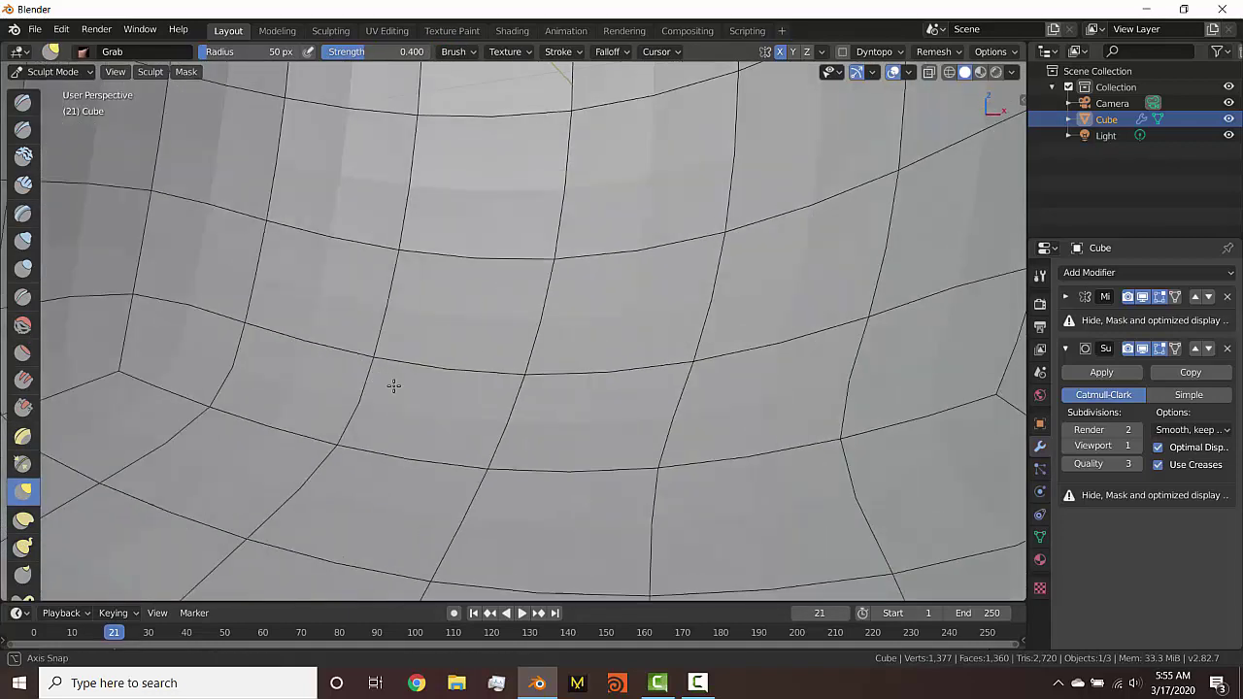
pyautogui.scroll(-4, 345, 375)
pyautogui.keyDown('shift'); pyautogui.moveTo(281, 339); pyautogui.dragTo(702, 477, button='middle'); pyautogui.keyUp('shift')
pyautogui.moveTo(607, 432); pyautogui.dragTo(563, 376, button='middle')
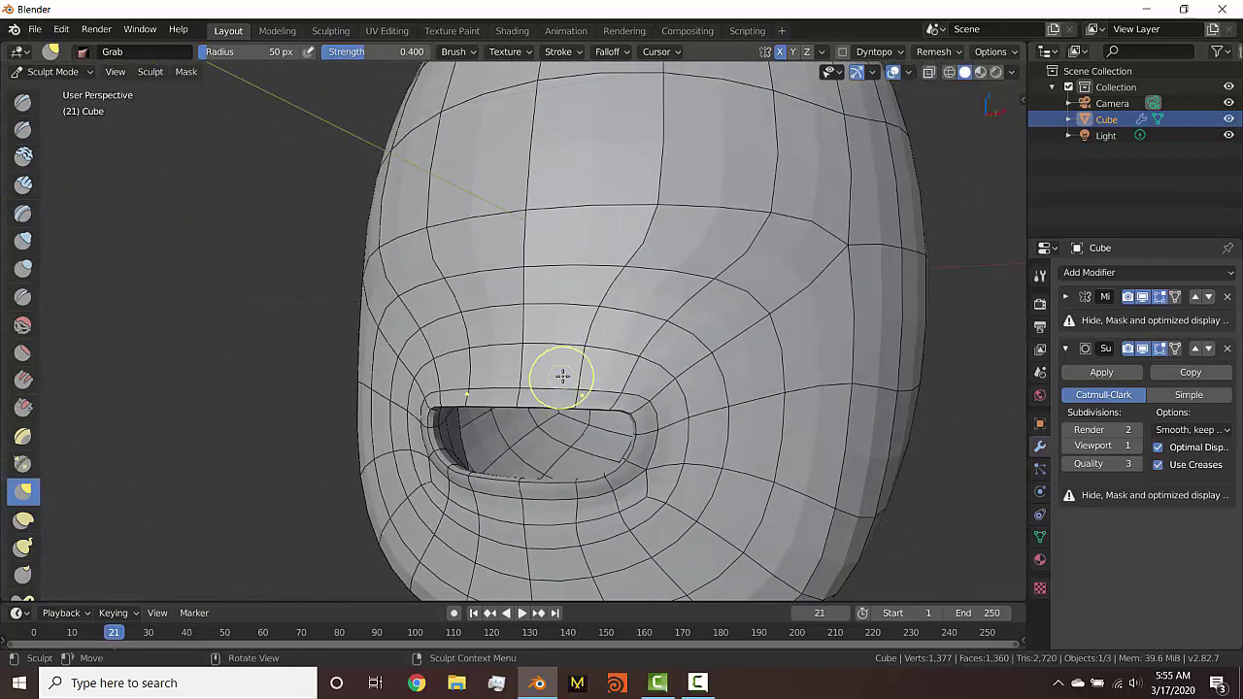
pyautogui.press('f')
pyautogui.click(606, 384)
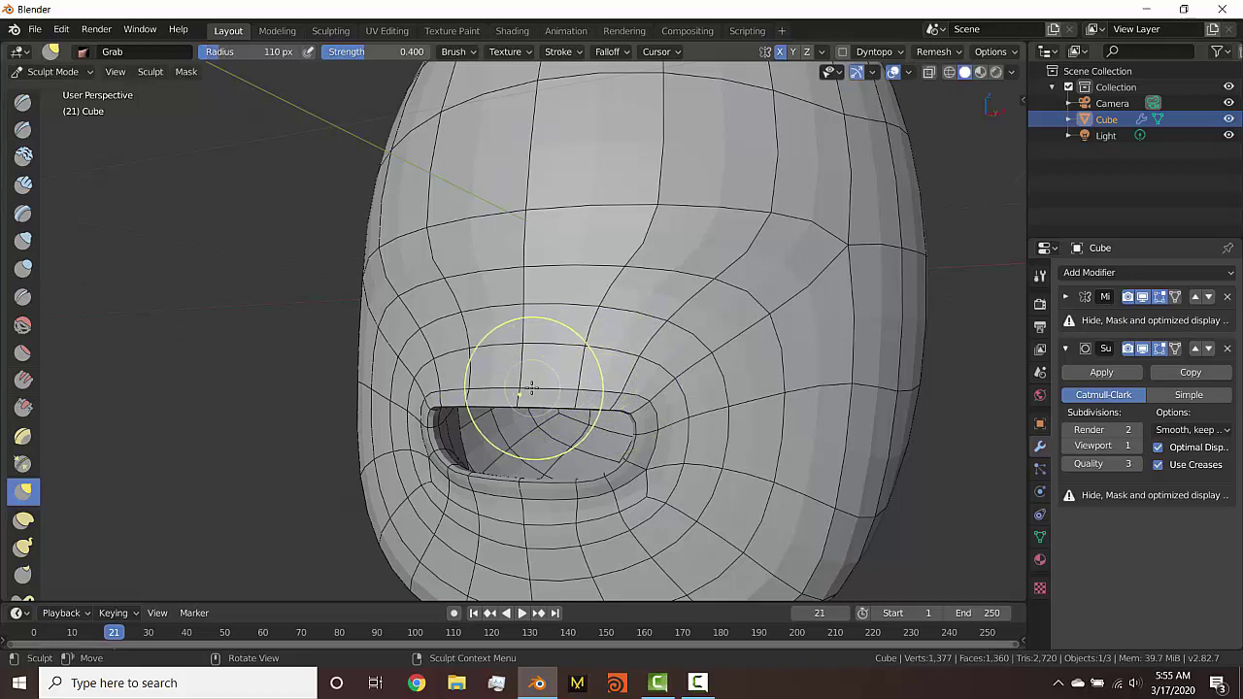
pyautogui.moveTo(524, 376); pyautogui.dragTo(523, 343)
pyautogui.moveTo(520, 393); pyautogui.dragTo(623, 417, button='middle')
# In Edit Mode, bevel the inner edge loop of the lips by about 0.02 m with one segment
pyautogui.press('Tab')
pyautogui.moveTo(702, 189)
pyautogui.mouseDown(button='middle')
pyautogui.moveTo(535, 244)
pyautogui.moveTo(744, 421)
pyautogui.moveTo(649, 426)
pyautogui.mouseUp(button='middle')
pyautogui.hotkey('ctrl', 'r')
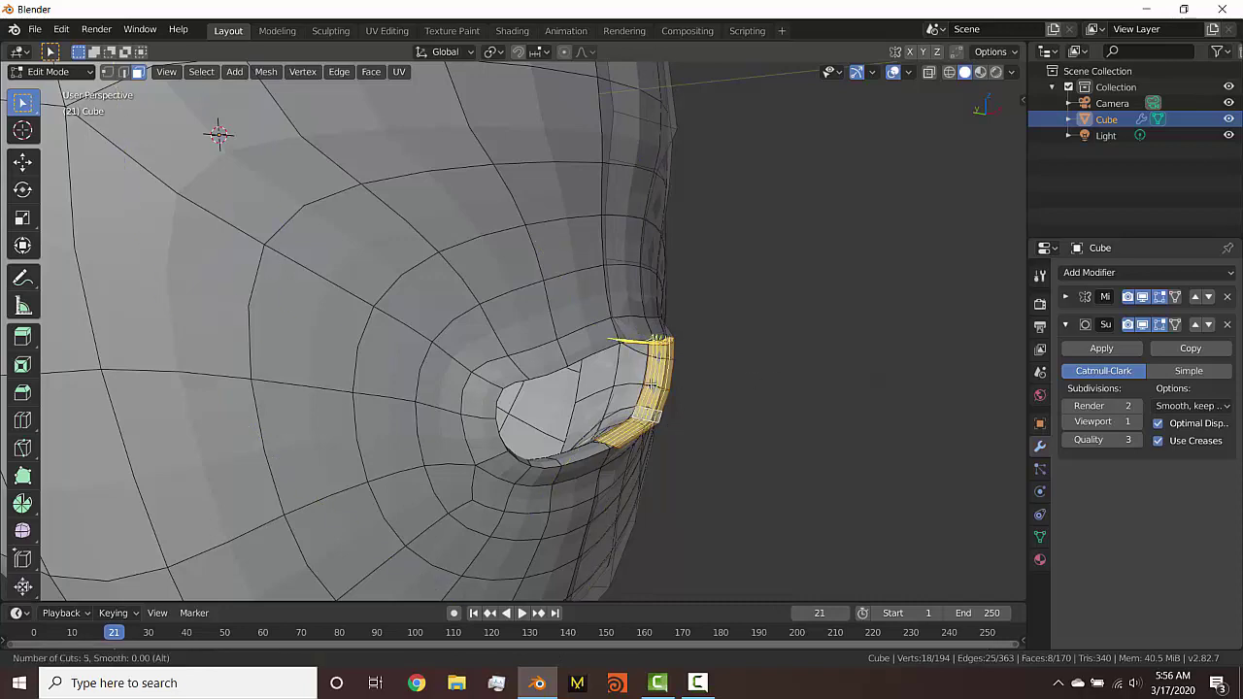
pyautogui.press('Escape')
pyautogui.scroll(4, 691, 422)
pyautogui.keyDown('shift'); pyautogui.moveTo(690, 422); pyautogui.dragTo(263, 147, button='middle'); pyautogui.keyUp('shift')
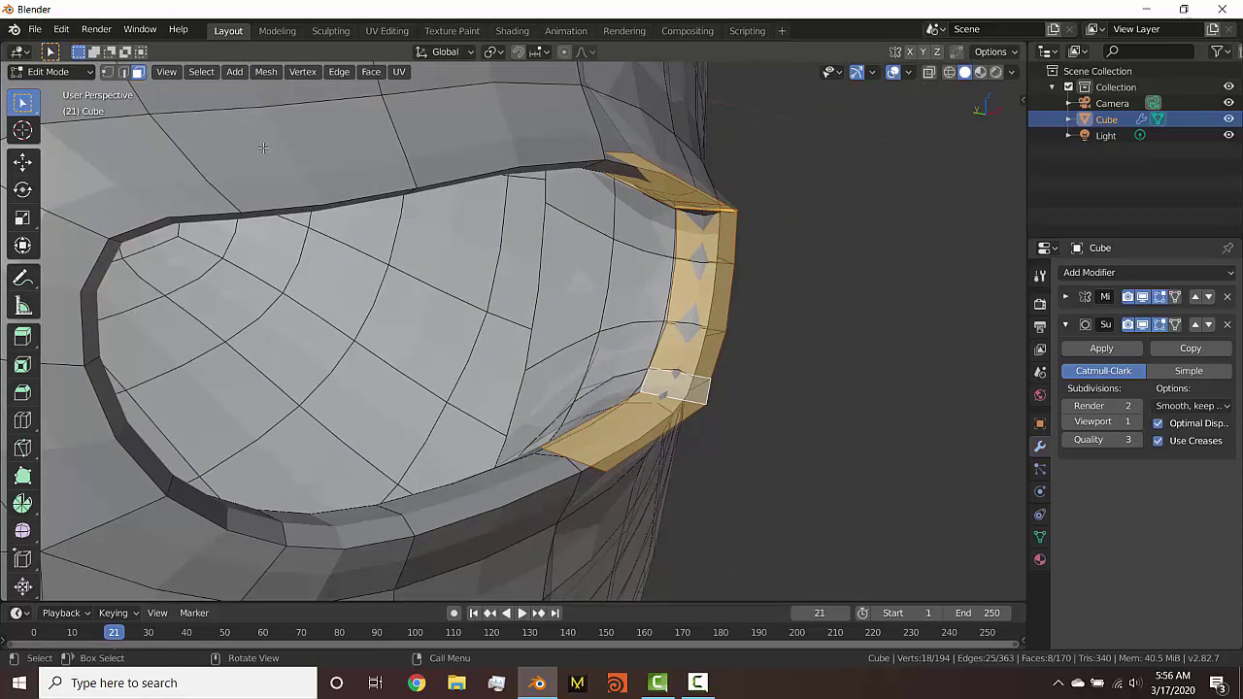
pyautogui.click(122, 73)
pyautogui.keyDown('alt'); pyautogui.click(667, 304); pyautogui.keyUp('alt')
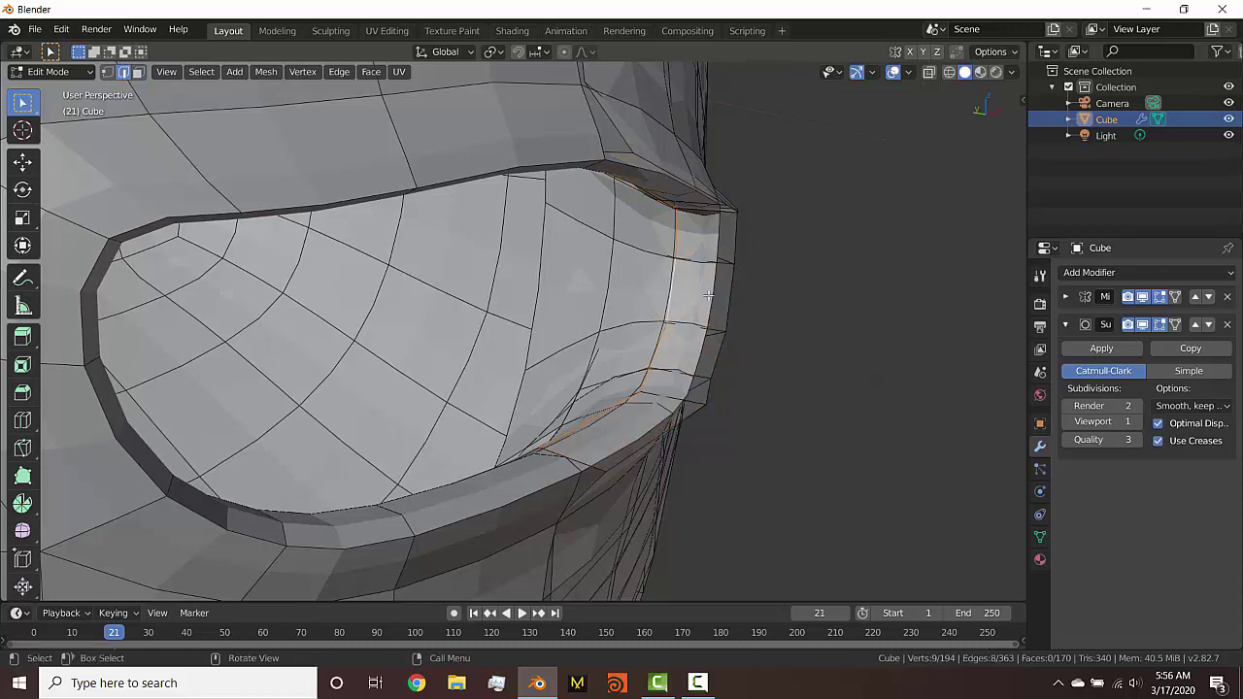
pyautogui.hotkey('ctrl', 'b')
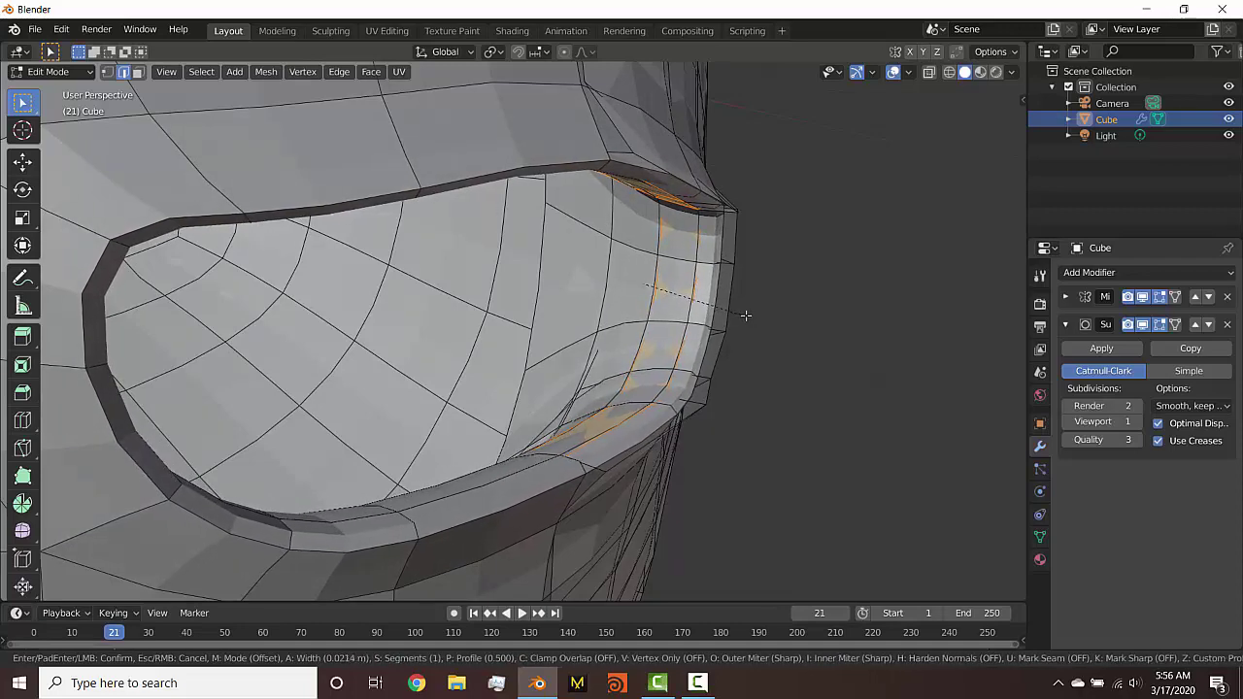
pyautogui.click(740, 313)
# Select the edge loop just inside the mouth opening and scale it down along the Z axis
pyautogui.keyDown('alt'); pyautogui.click(609, 424); pyautogui.keyUp('alt')
pyautogui.moveTo(609, 424); pyautogui.dragTo(744, 403, button='middle')
pyautogui.press('s')
pyautogui.press('z')
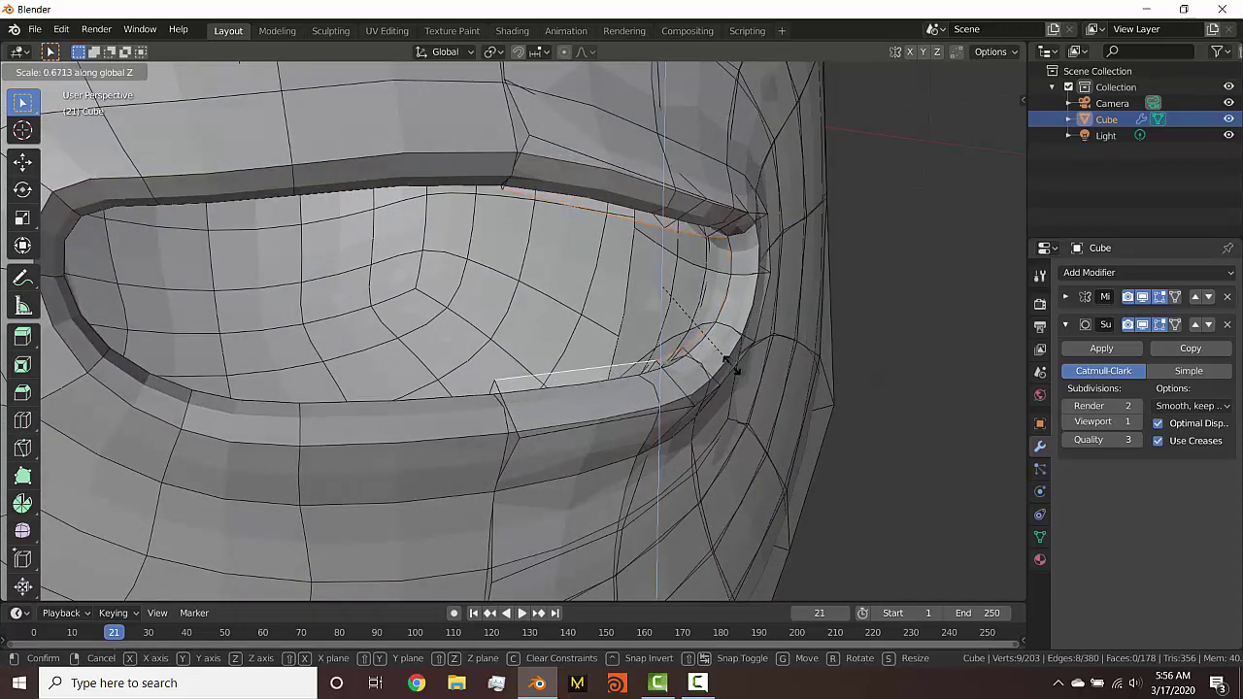
pyautogui.click(688, 321)
# Back in Sculpt Mode, lift the upper lip with Grab and pull its middle section slightly down
pyautogui.moveTo(688, 320)
pyautogui.mouseDown(button='middle')
pyautogui.moveTo(633, 281)
pyautogui.moveTo(620, 238)
pyautogui.mouseUp(button='middle')
pyautogui.hotkey('ctrl', 'Tab')
pyautogui.moveTo(613, 201); pyautogui.dragTo(629, 140)
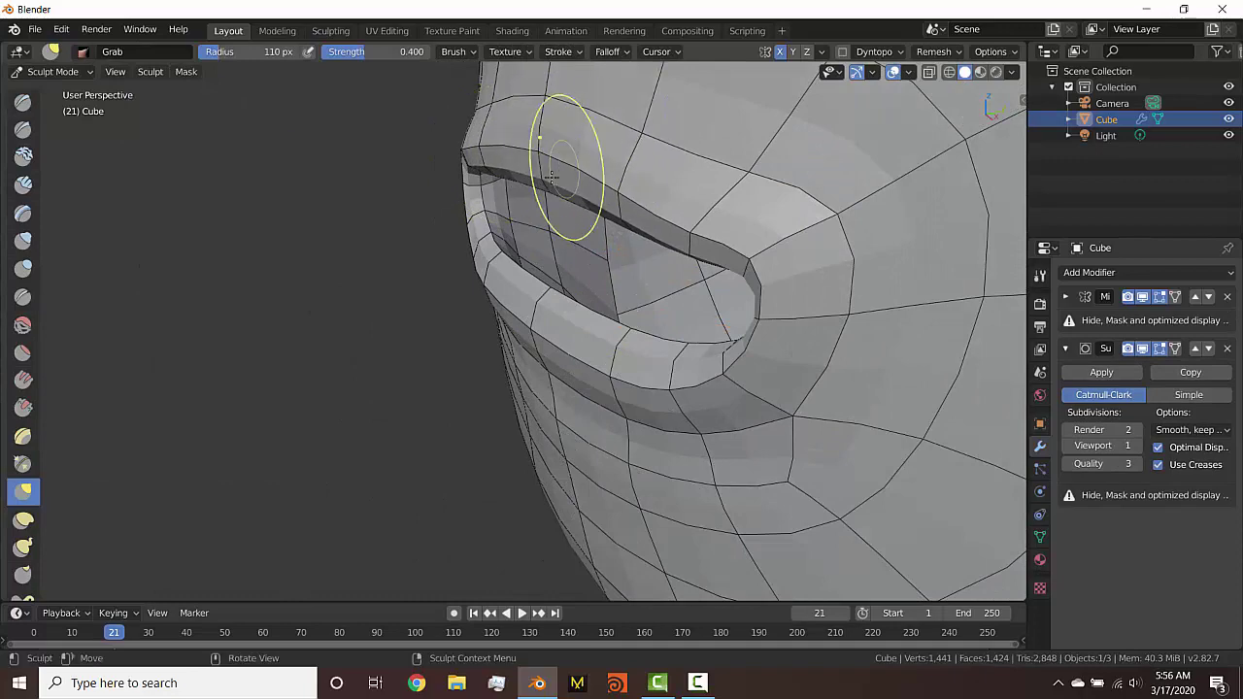
pyautogui.moveTo(551, 175); pyautogui.dragTo(551, 204, button='middle')
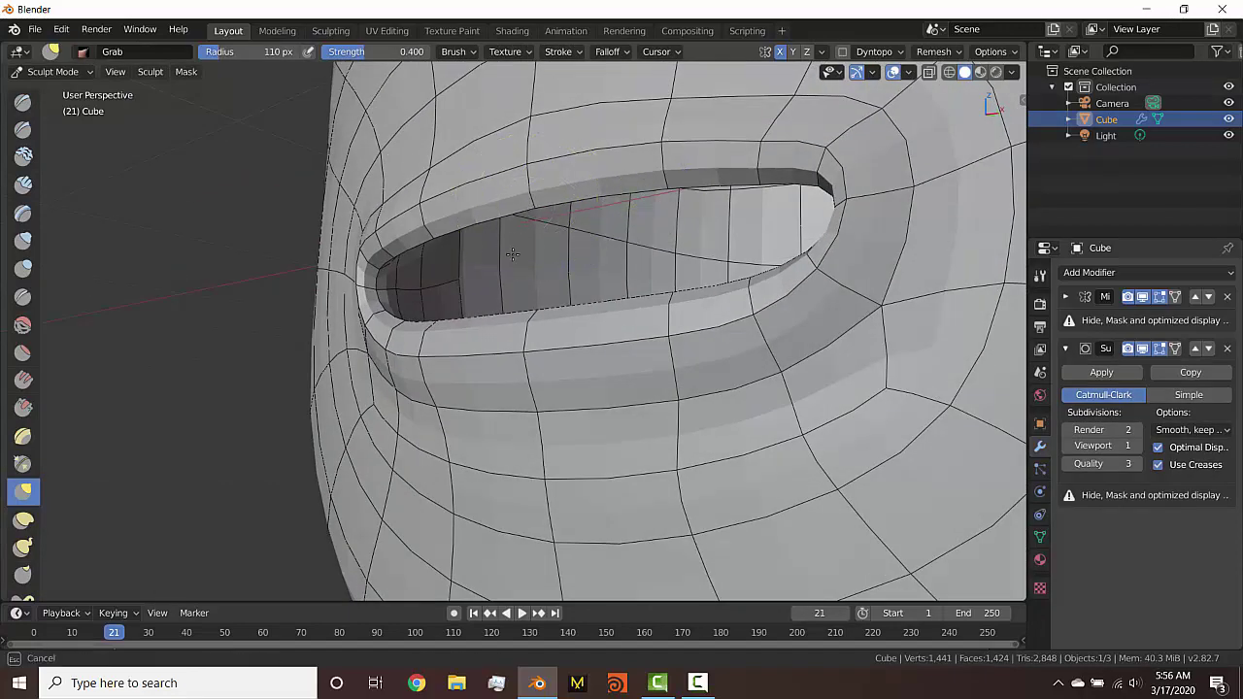
pyautogui.moveTo(529, 202); pyautogui.dragTo(533, 230)
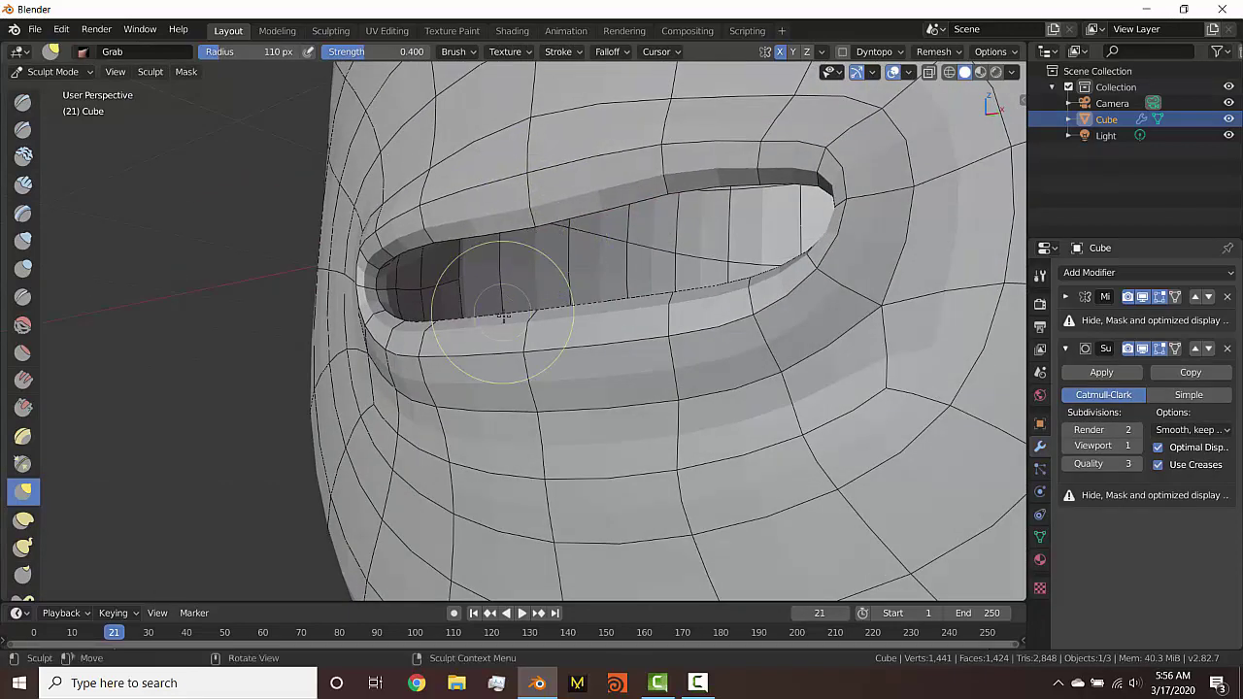
# Reshape the middle of the lower lip with Grab strokes to make it fuller and lower, undoing the unwanted strokes
pyautogui.moveTo(502, 311)
pyautogui.keyDown('shift'); pyautogui.mouseDown(button='middle')
pyautogui.moveTo(613, 410)
pyautogui.moveTo(592, 243)
pyautogui.mouseUp(button='middle'); pyautogui.keyUp('shift')
pyautogui.scroll(-3, 613, 411)
pyautogui.scroll(3, 667, 498)
pyautogui.keyDown('shift'); pyautogui.moveTo(666, 499); pyautogui.dragTo(447, 259, button='middle'); pyautogui.keyUp('shift')
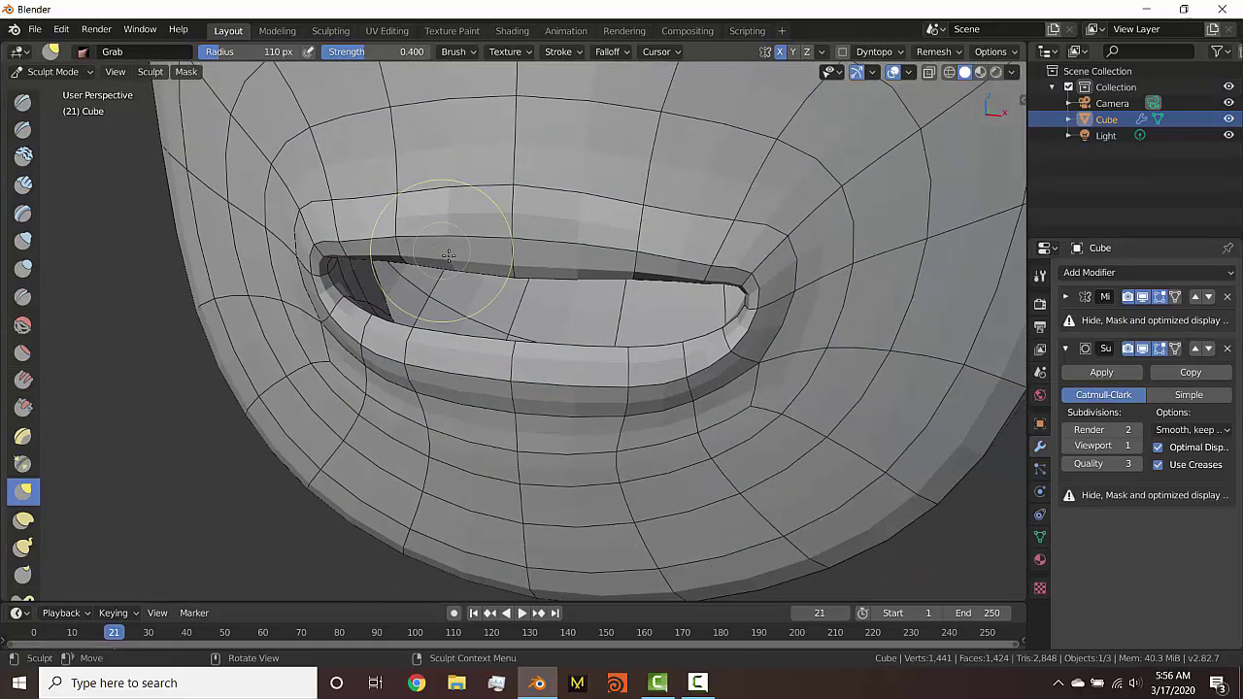
pyautogui.moveTo(521, 348); pyautogui.dragTo(520, 318)
pyautogui.moveTo(525, 376); pyautogui.dragTo(500, 446)
pyautogui.hotkey('ctrl', 'z')
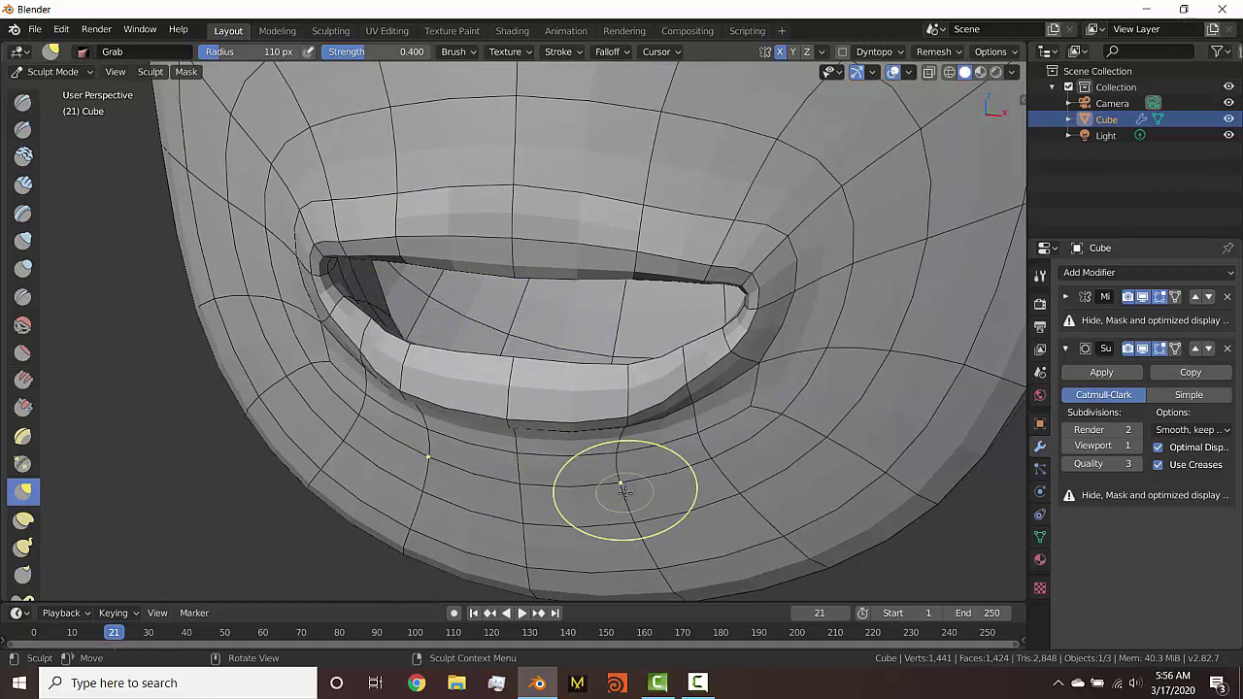
pyautogui.hotkey('ctrl', 'z')
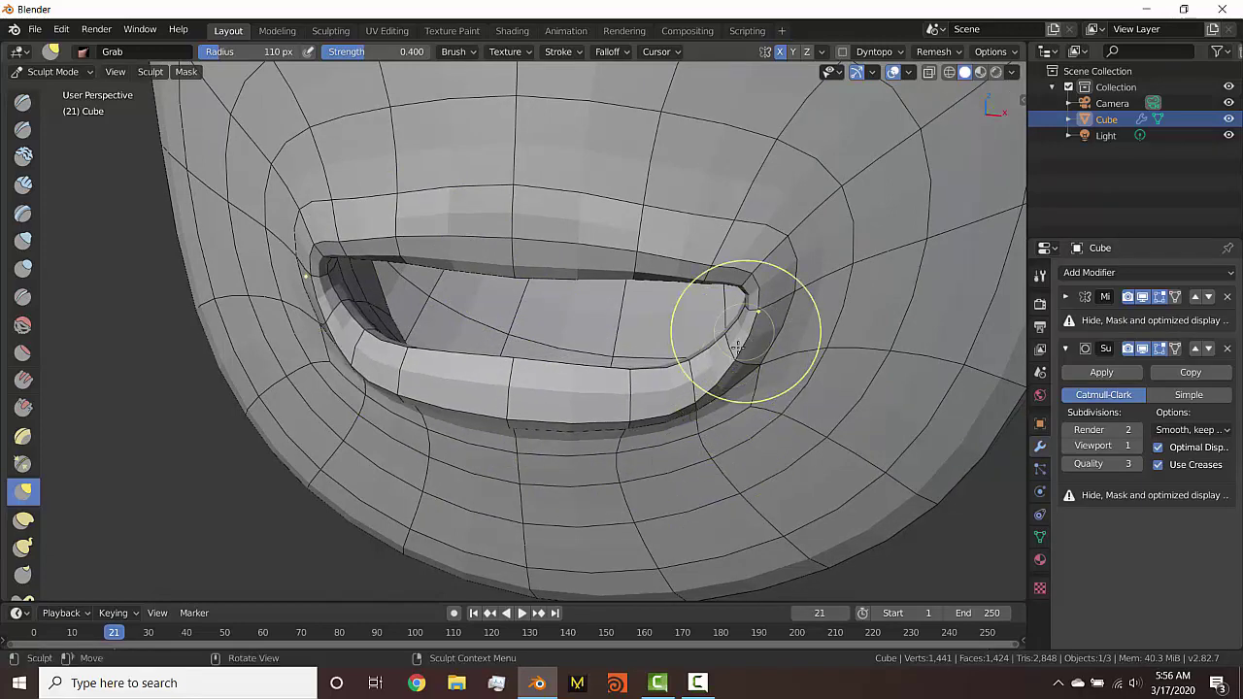
# Pull the corners of the mouth downward and adjust them inward from the front view with Grab
pyautogui.moveTo(740, 347); pyautogui.dragTo(762, 357)
pyautogui.moveTo(761, 312)
pyautogui.mouseDown()
pyautogui.moveTo(776, 403)
pyautogui.moveTo(769, 386)
pyautogui.moveTo(802, 408)
pyautogui.mouseUp()
pyautogui.press('KP_1')
pyautogui.moveTo(765, 360)
pyautogui.mouseDown()
pyautogui.moveTo(771, 373)
pyautogui.moveTo(774, 363)
pyautogui.moveTo(612, 356)
pyautogui.mouseUp()
# Form a cupid's bow on the upper lip by pulling its centre down, its two peaks up and inward, and its outer parts down
pyautogui.moveTo(618, 313); pyautogui.dragTo(602, 378)
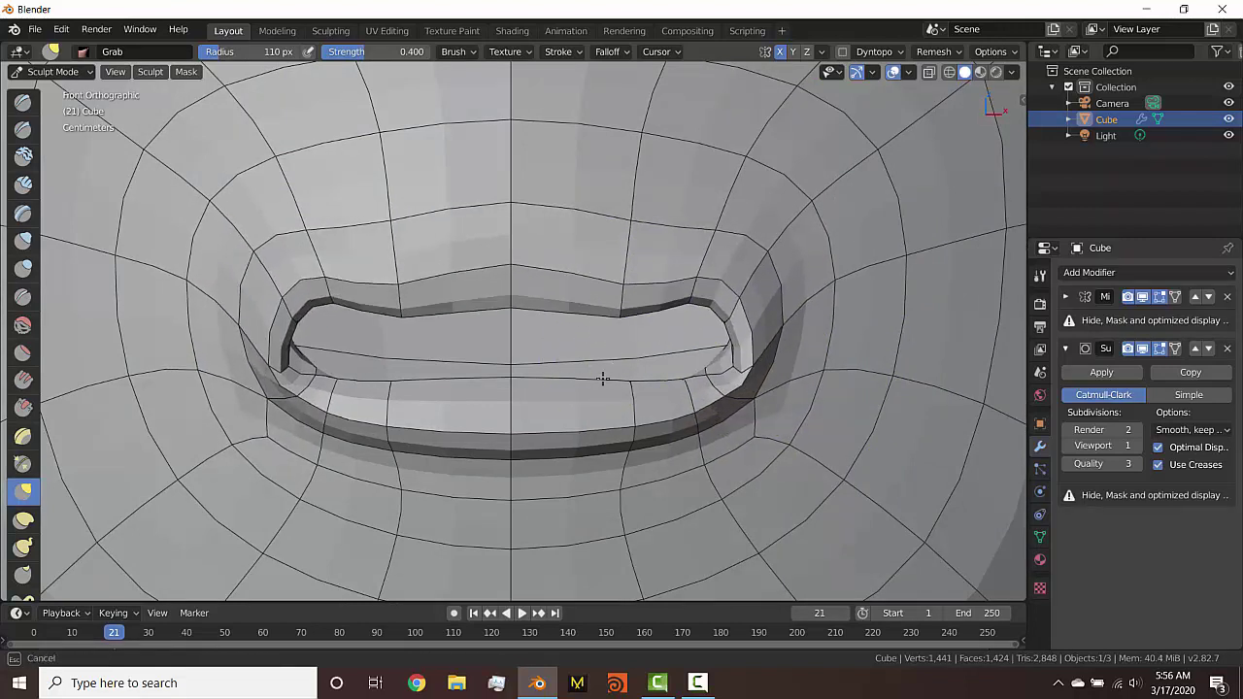
pyautogui.moveTo(526, 299)
pyautogui.mouseDown()
pyautogui.moveTo(515, 340)
pyautogui.moveTo(514, 329)
pyautogui.moveTo(504, 340)
pyautogui.mouseUp()
pyautogui.moveTo(512, 272); pyautogui.dragTo(513, 328)
pyautogui.moveTo(610, 288)
pyautogui.mouseDown()
pyautogui.moveTo(617, 245)
pyautogui.moveTo(571, 255)
pyautogui.moveTo(556, 213)
pyautogui.moveTo(542, 232)
pyautogui.mouseUp()
pyautogui.moveTo(685, 291)
pyautogui.mouseDown()
pyautogui.moveTo(681, 339)
pyautogui.moveTo(662, 323)
pyautogui.moveTo(710, 353)
pyautogui.mouseUp()
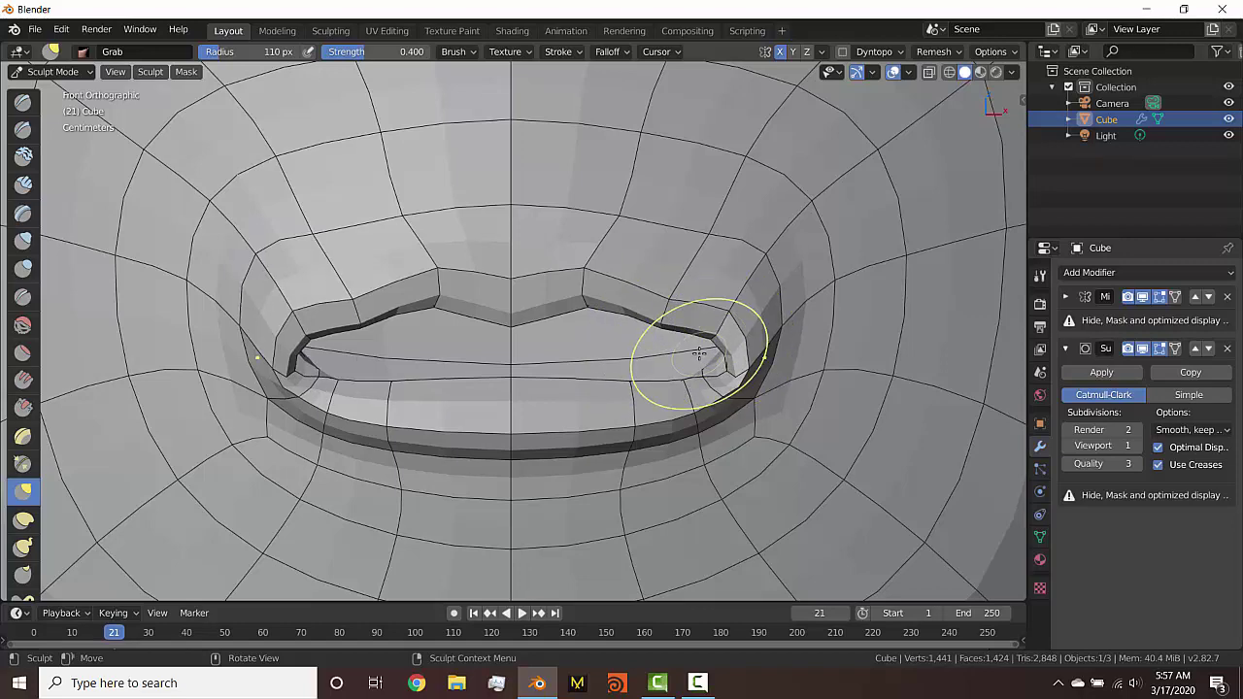
# In Edit Mode, select two lip edge loops, move them about -0.024 m in Y and 0.008 m in Z, and rotate them -27.6° from the side
pyautogui.press('KP_3')
pyautogui.moveTo(690, 330); pyautogui.dragTo(586, 331, button='middle')
pyautogui.press('Tab')
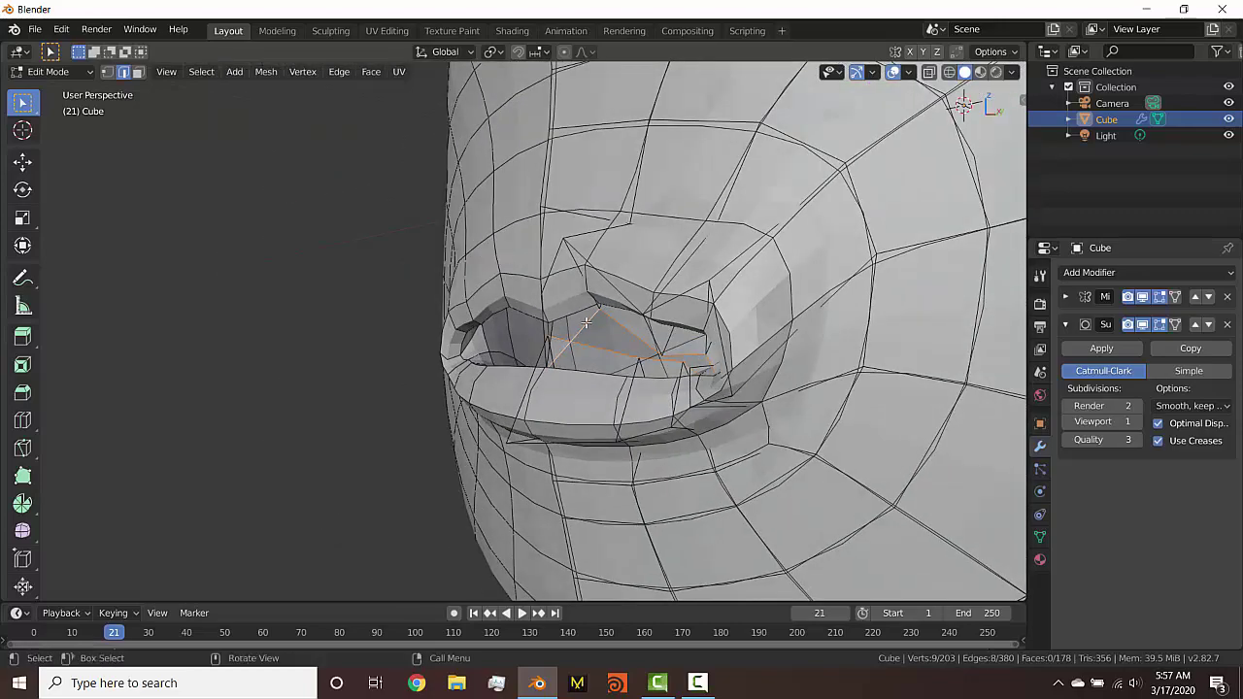
pyautogui.press('alt')
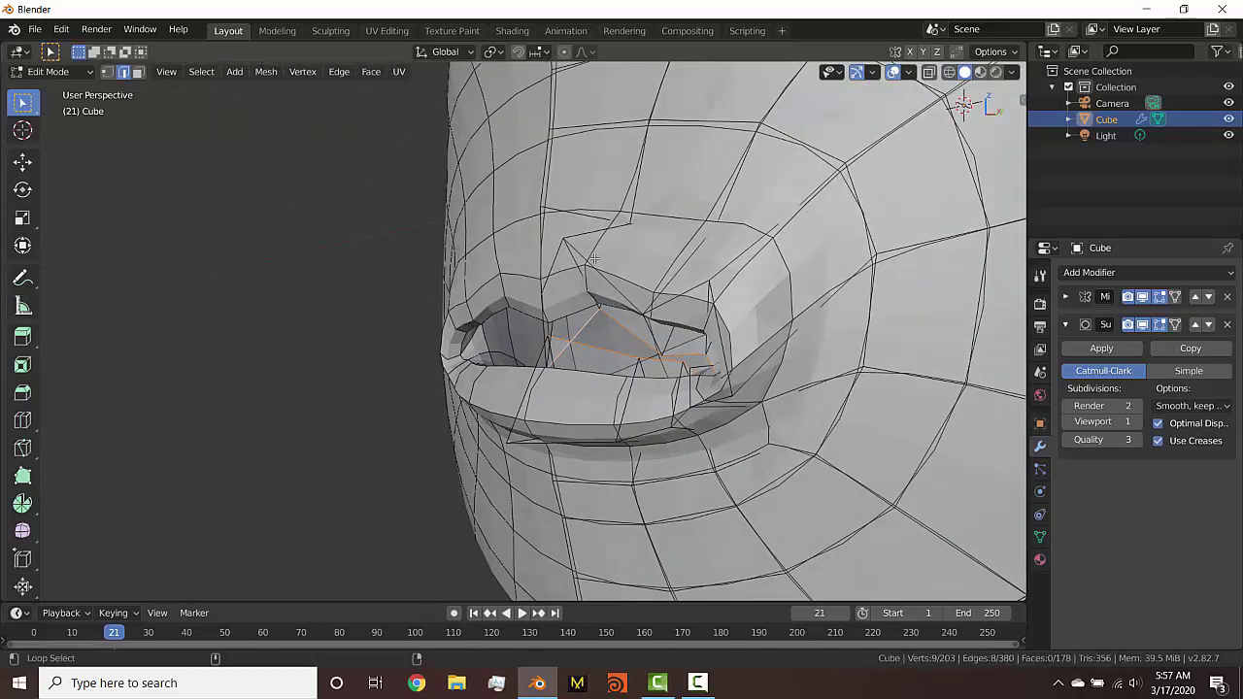
pyautogui.moveTo(590, 265); pyautogui.dragTo(616, 329, button='middle')
pyautogui.press('g')
pyautogui.click(688, 321)
pyautogui.press('r')
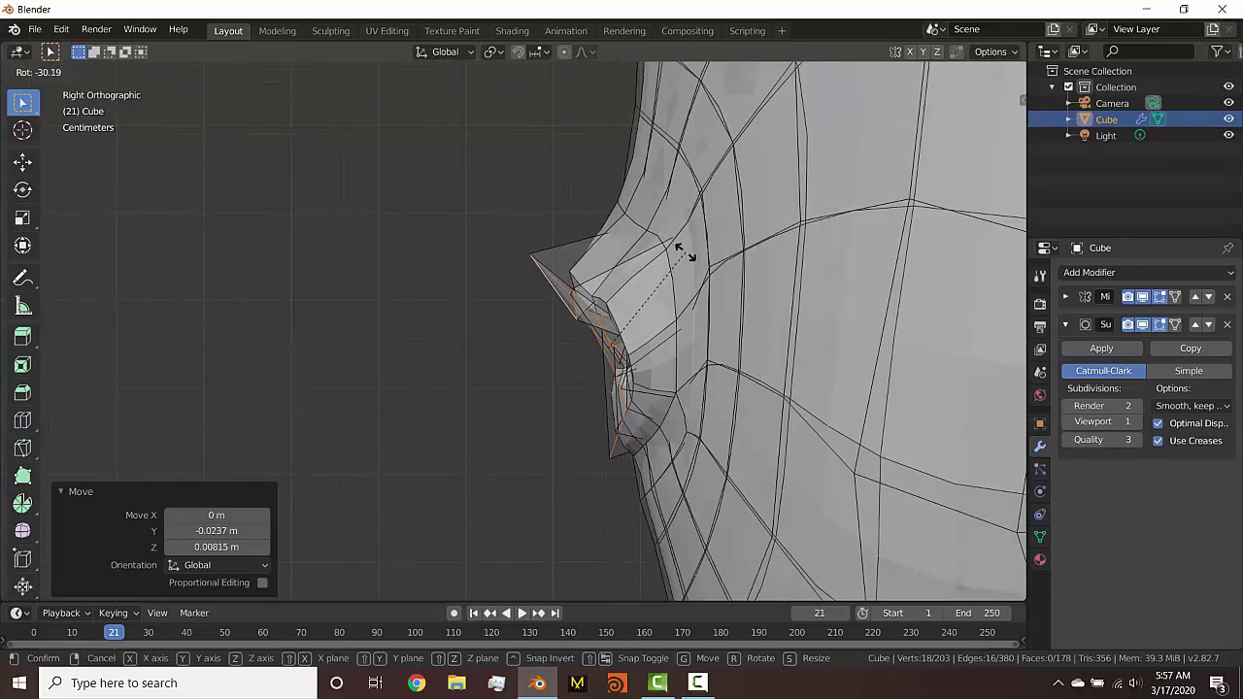
pyautogui.click(691, 255)
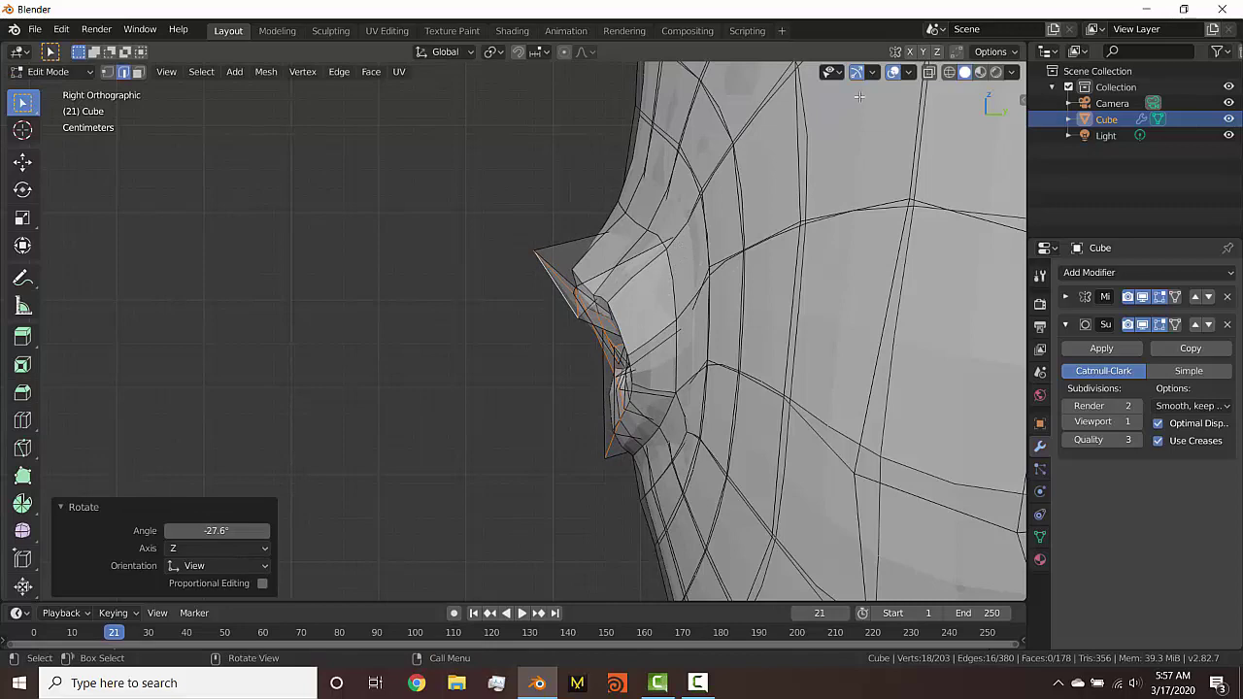
# Enable proportional editing and move the selected lip loops about 0.07 m in Y and 0.007 m in Z at size 0.15
pyautogui.press('o')
pyautogui.press('g')
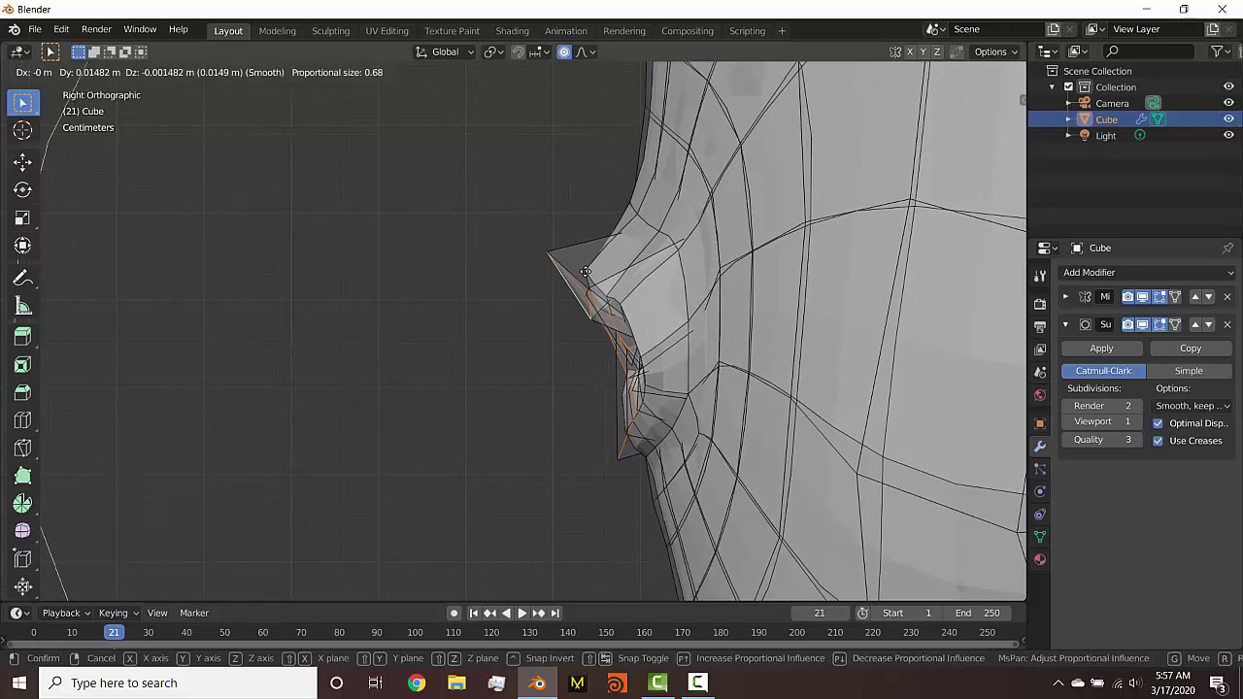
pyautogui.scroll(-2, 583, 270)
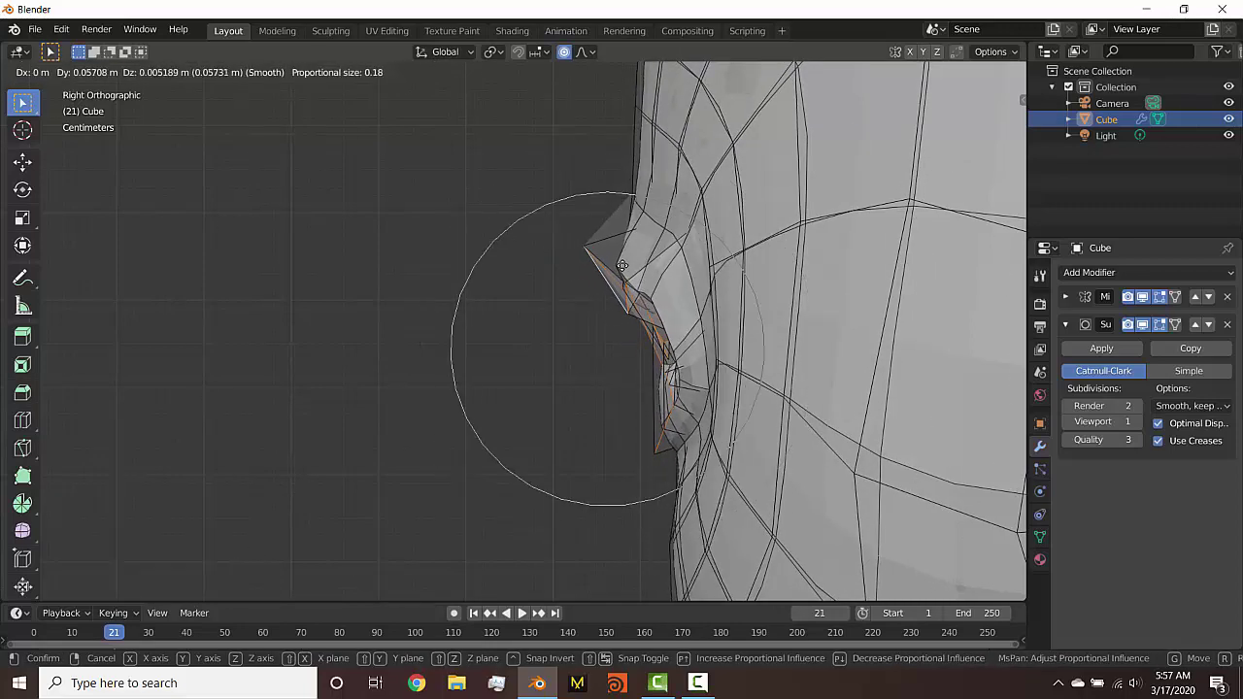
pyautogui.scroll(1, 626, 265)
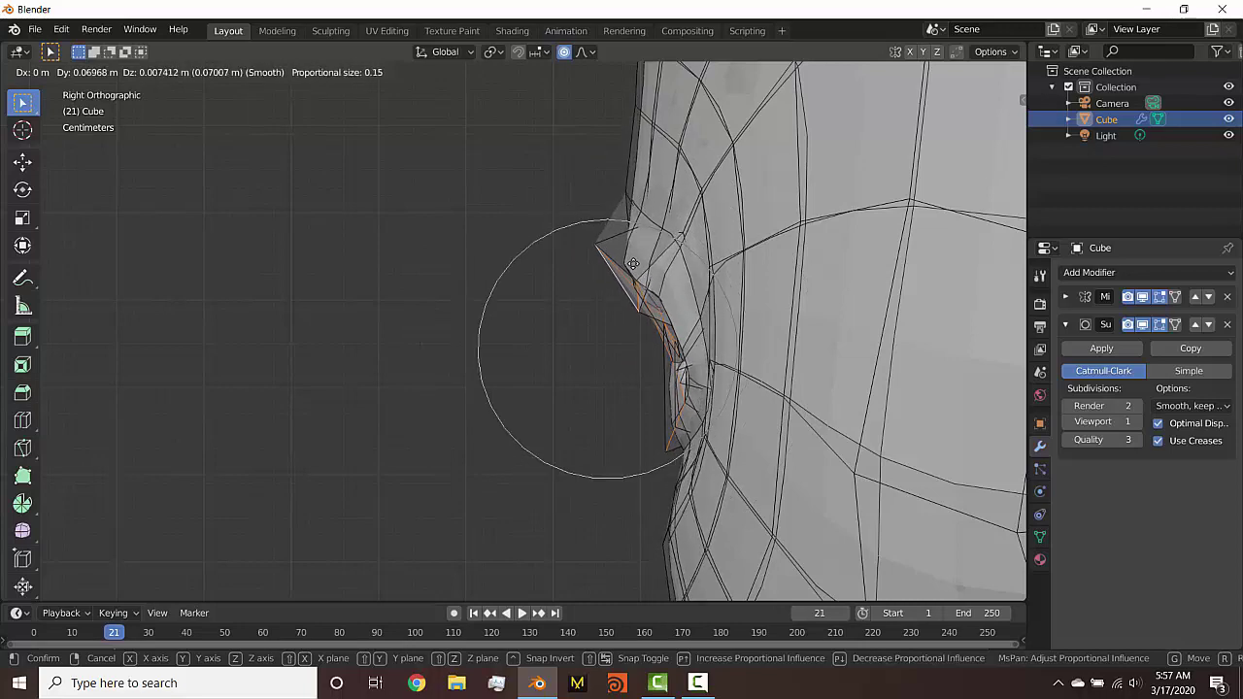
pyautogui.click(635, 264)
# Return to vertex selection in Edit Mode and select the centre vertex on the lower lip's outer edge
pyautogui.hotkey('ctrl', 'Tab')
pyautogui.moveTo(509, 291)
pyautogui.mouseDown(button='middle')
pyautogui.moveTo(589, 391)
pyautogui.moveTo(577, 389)
pyautogui.mouseUp(button='middle')
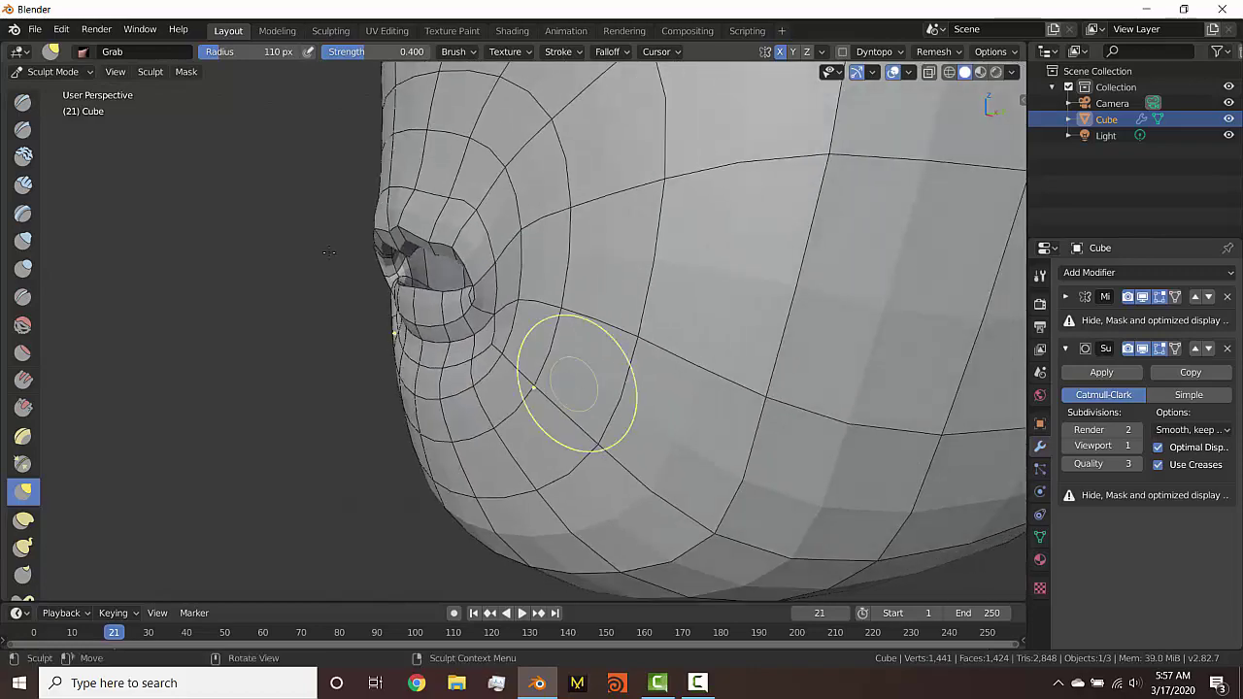
pyautogui.press('Tab')
pyautogui.click(109, 72)
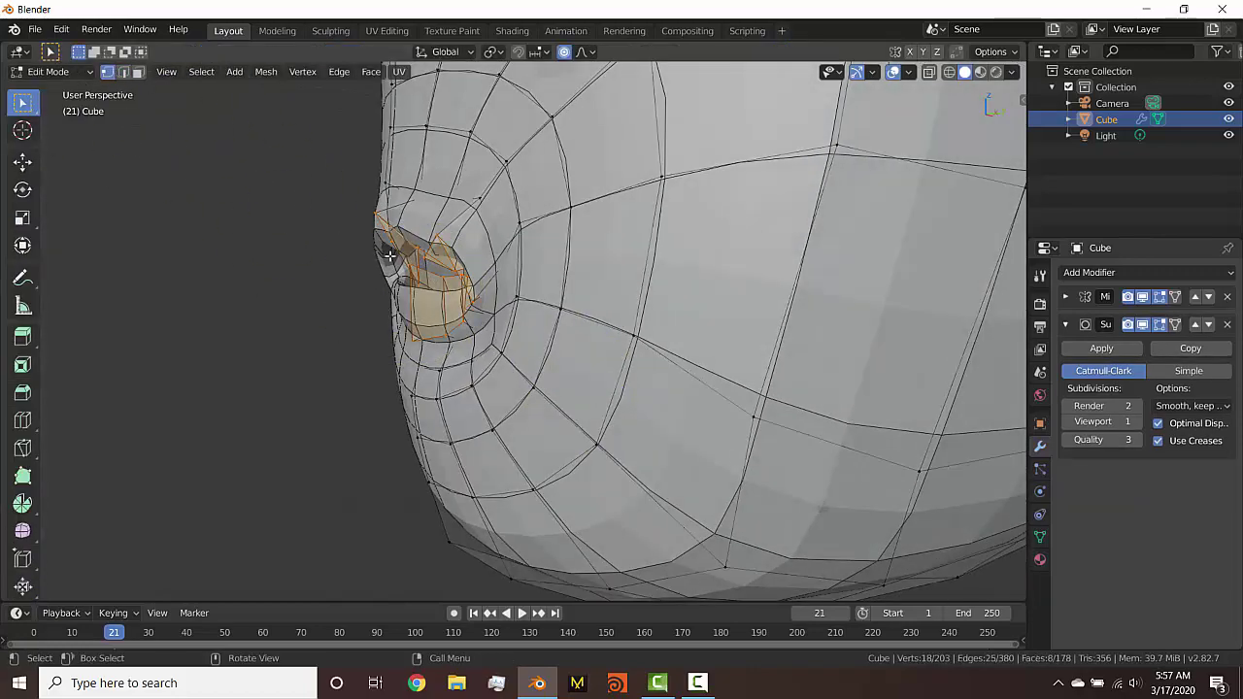
pyautogui.moveTo(426, 291); pyautogui.dragTo(515, 309, button='middle')
pyautogui.moveTo(407, 339); pyautogui.dragTo(333, 312, button='middle')
pyautogui.press('g')
pyautogui.press('y')
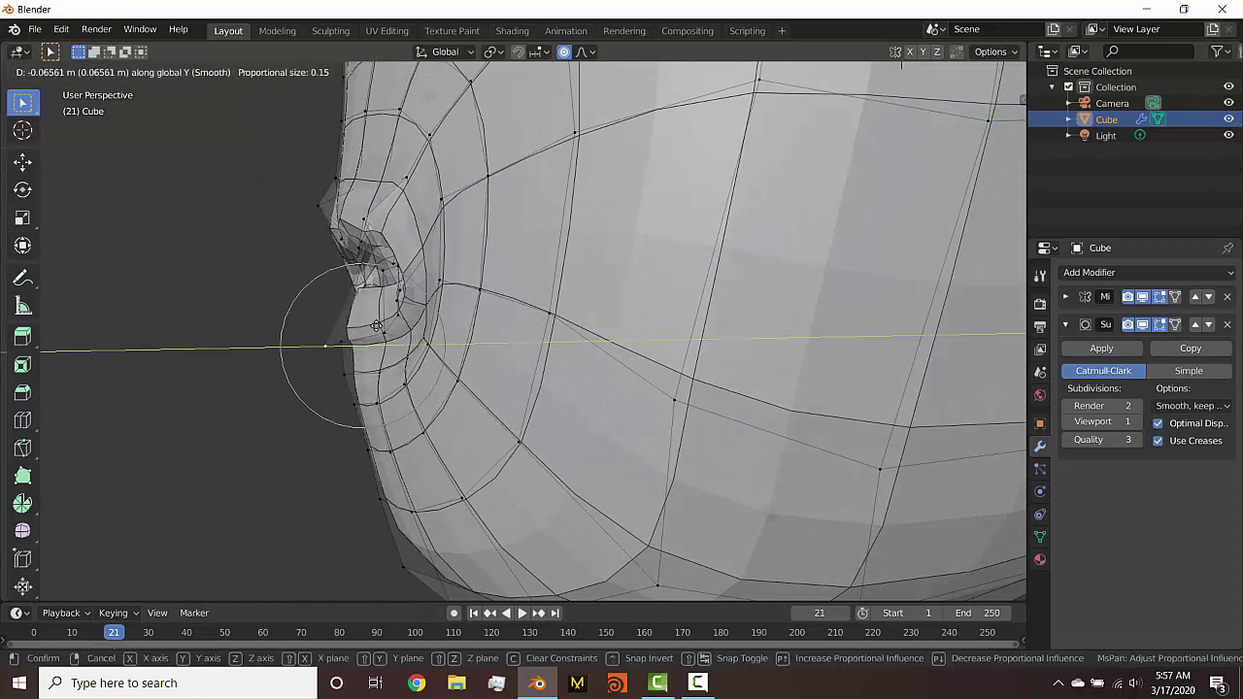
pyautogui.click(363, 330)
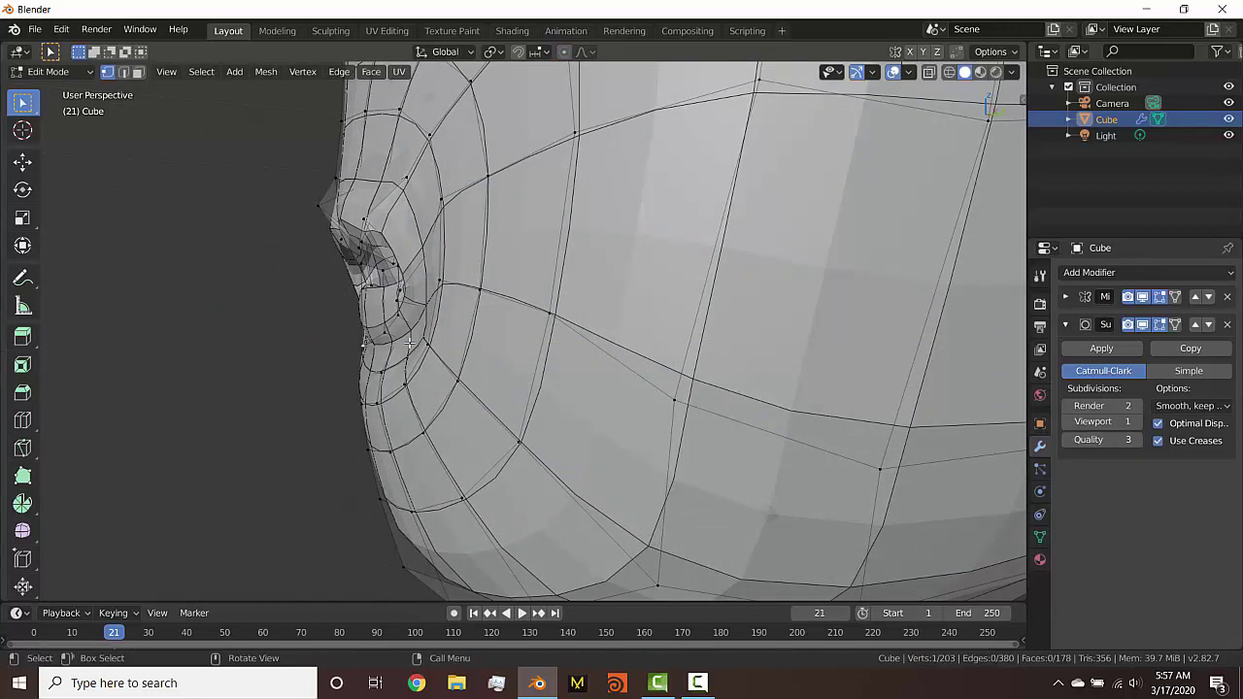
# Move the lower lip's outer centre vertex about -0.136 m along Y without proportional editing
pyautogui.press('g')
pyautogui.press('y')
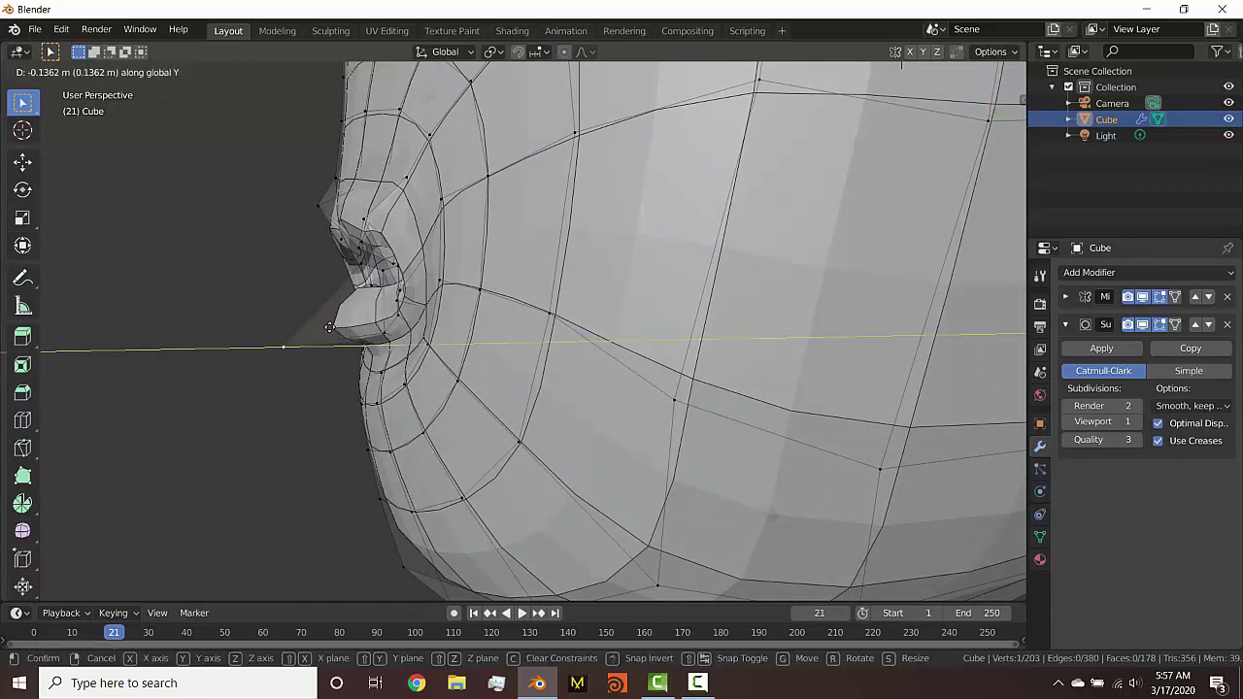
pyautogui.click(330, 327)
# Push the mouth corner vertex back about 0.13 m along Y with proportional editing at size 0.15
pyautogui.moveTo(406, 288); pyautogui.dragTo(459, 288, button='middle')
pyautogui.press('g')
pyautogui.press('y')
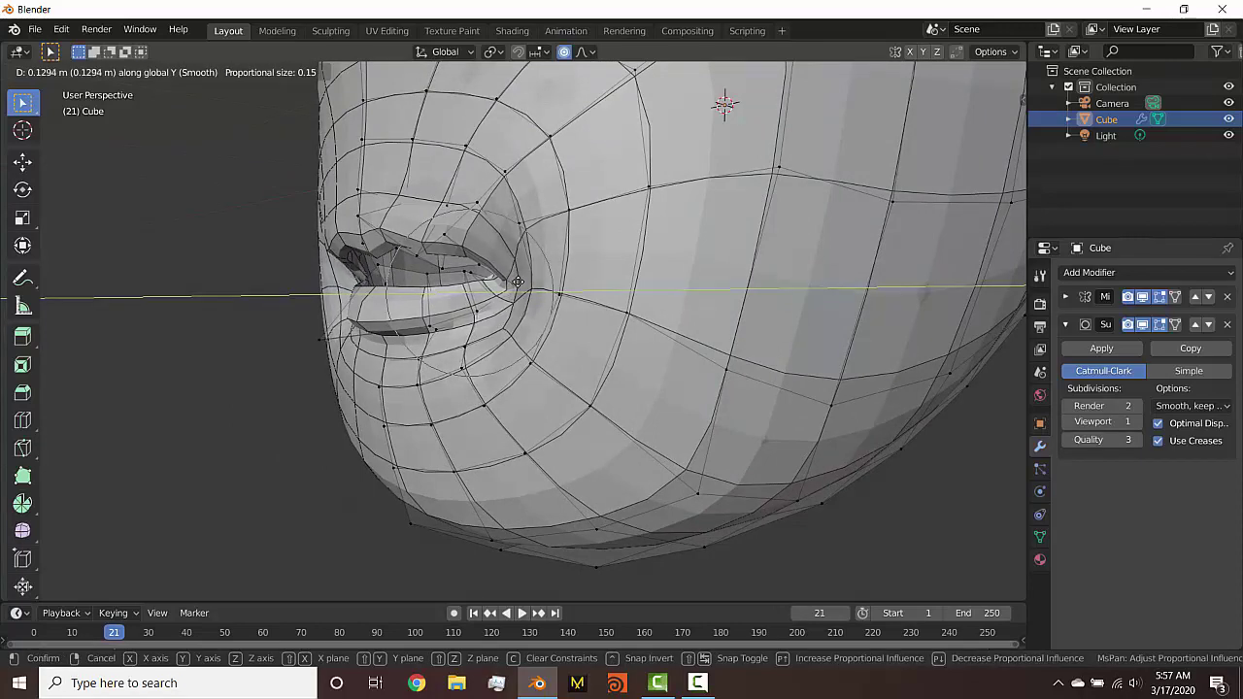
pyautogui.click(524, 282)
# Examine the mouth opening from the front and close up, briefly hiding the subdivision modifier in the viewport
pyautogui.hotkey('ctrl', 'Tab')
pyautogui.moveTo(457, 287)
pyautogui.mouseDown(button='middle')
pyautogui.moveTo(571, 272)
pyautogui.moveTo(388, 354)
pyautogui.moveTo(466, 317)
pyautogui.mouseUp(button='middle')
pyautogui.keyDown('shift'); pyautogui.moveTo(646, 270); pyautogui.dragTo(467, 353, button='middle'); pyautogui.keyUp('shift')
pyautogui.press('Tab')
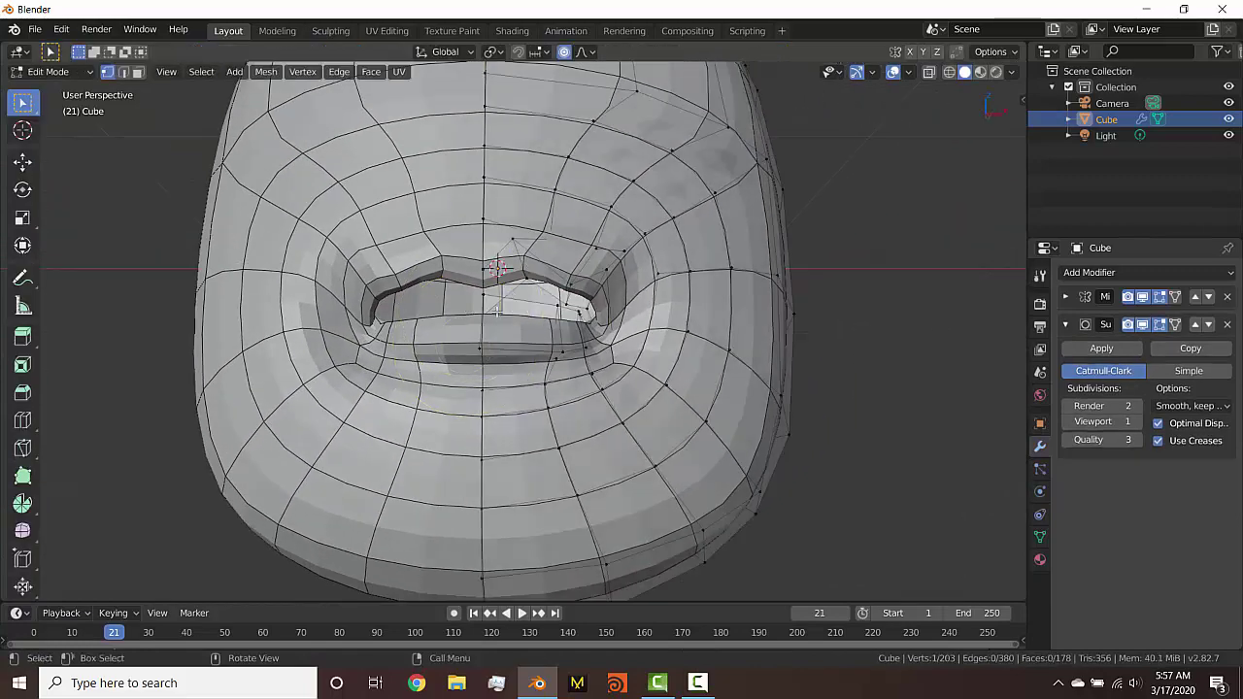
pyautogui.moveTo(520, 315); pyautogui.dragTo(505, 287, button='middle')
pyautogui.scroll(5, 510, 282)
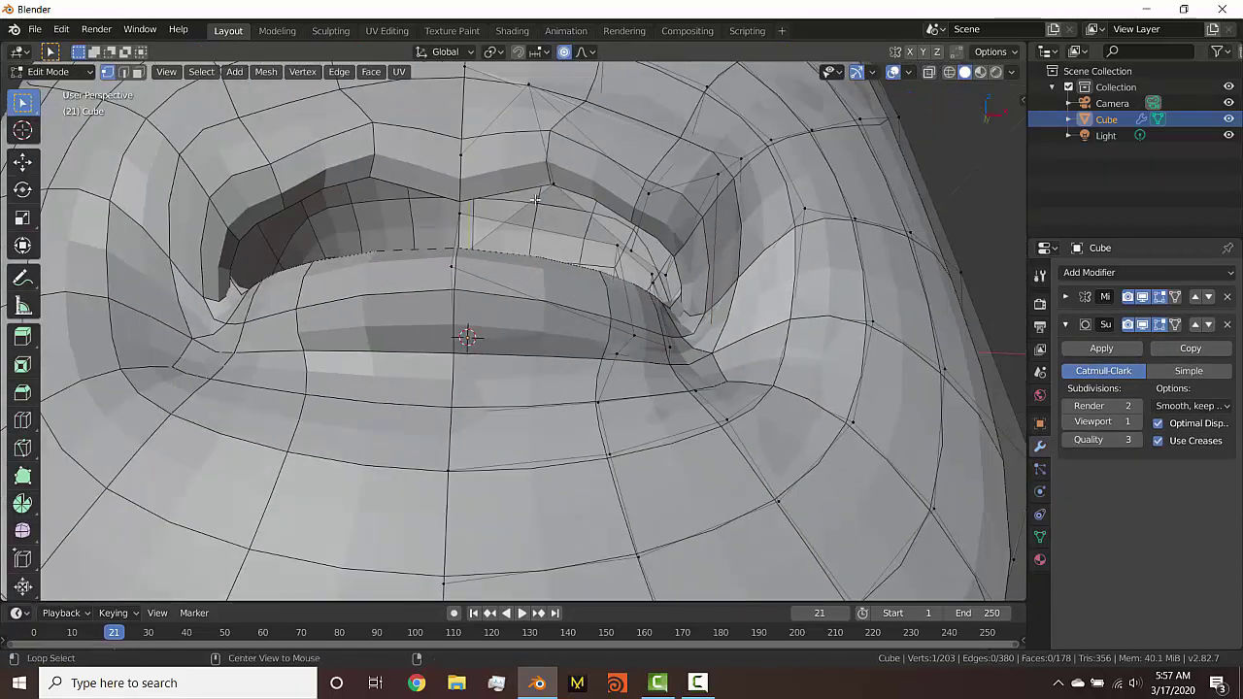
pyautogui.click(1143, 326)
pyautogui.moveTo(474, 255); pyautogui.dragTo(537, 312, button='middle')
pyautogui.scroll(-4, 571, 310)
pyautogui.scroll(-4, 428, 255)
pyautogui.click(1144, 327)
pyautogui.scroll(3, 537, 313)
pyautogui.press('g')
pyautogui.press('z')
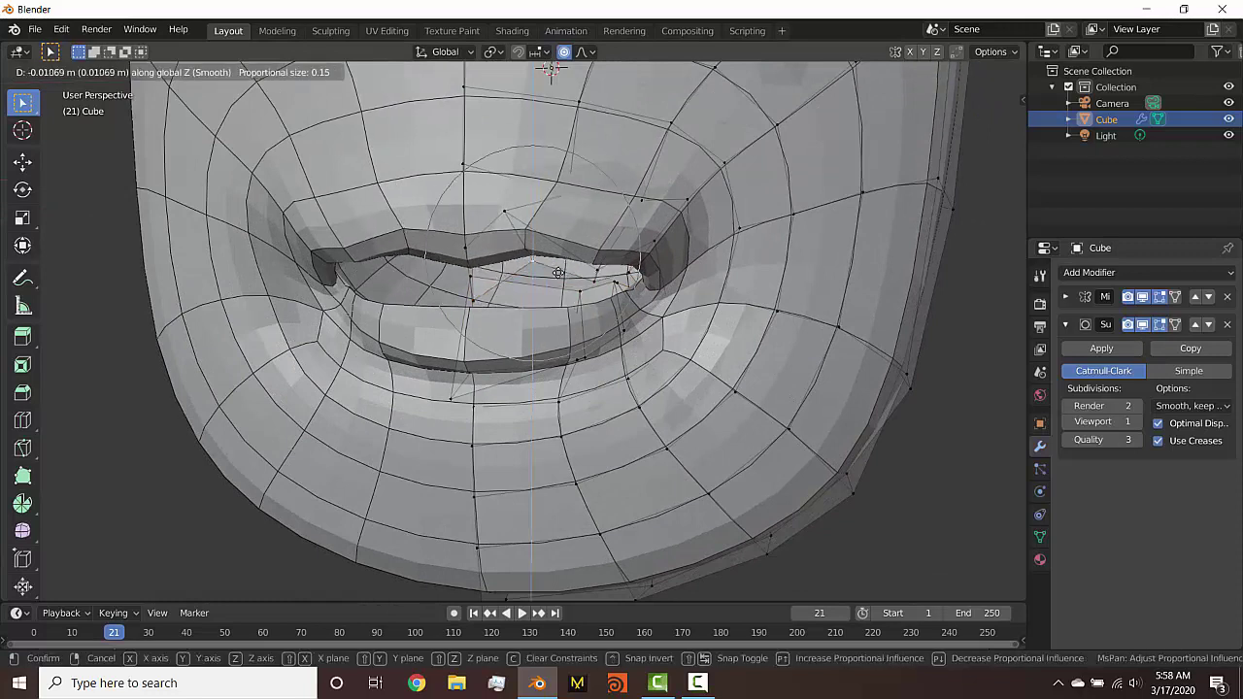
pyautogui.rightClick(544, 204)
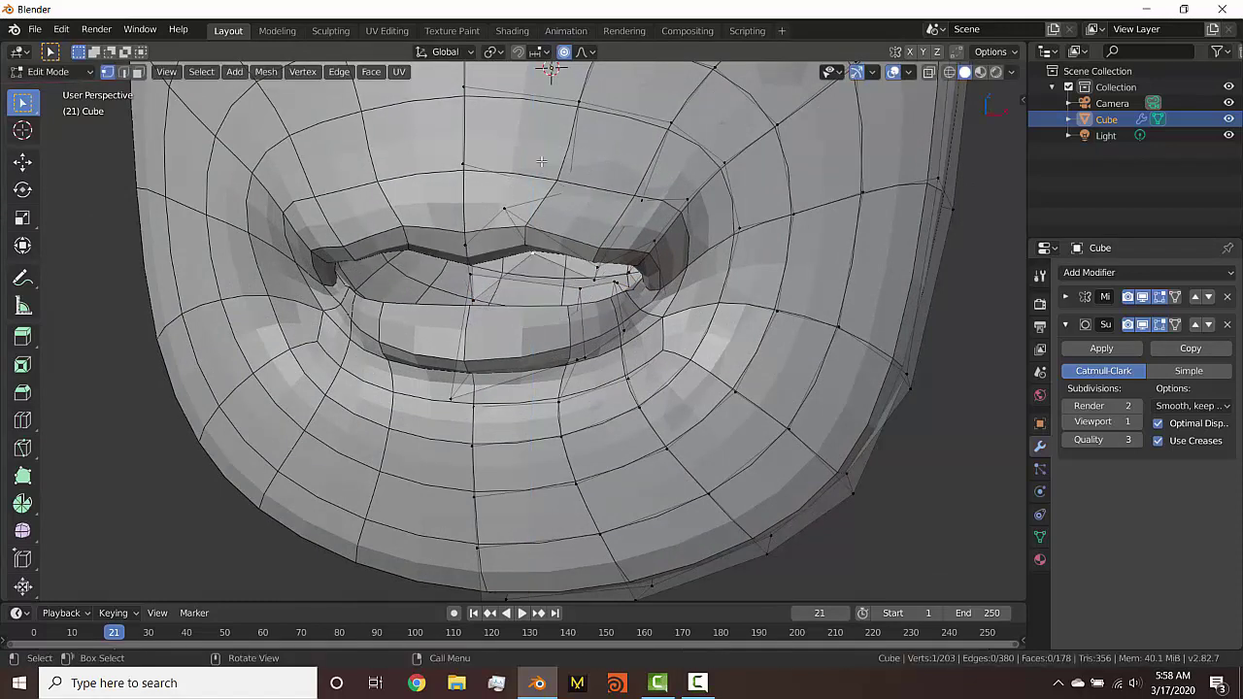
# Enable Connected Only for proportional editing and move the upper lip's peak vertex down along Z
pyautogui.click(585, 52)
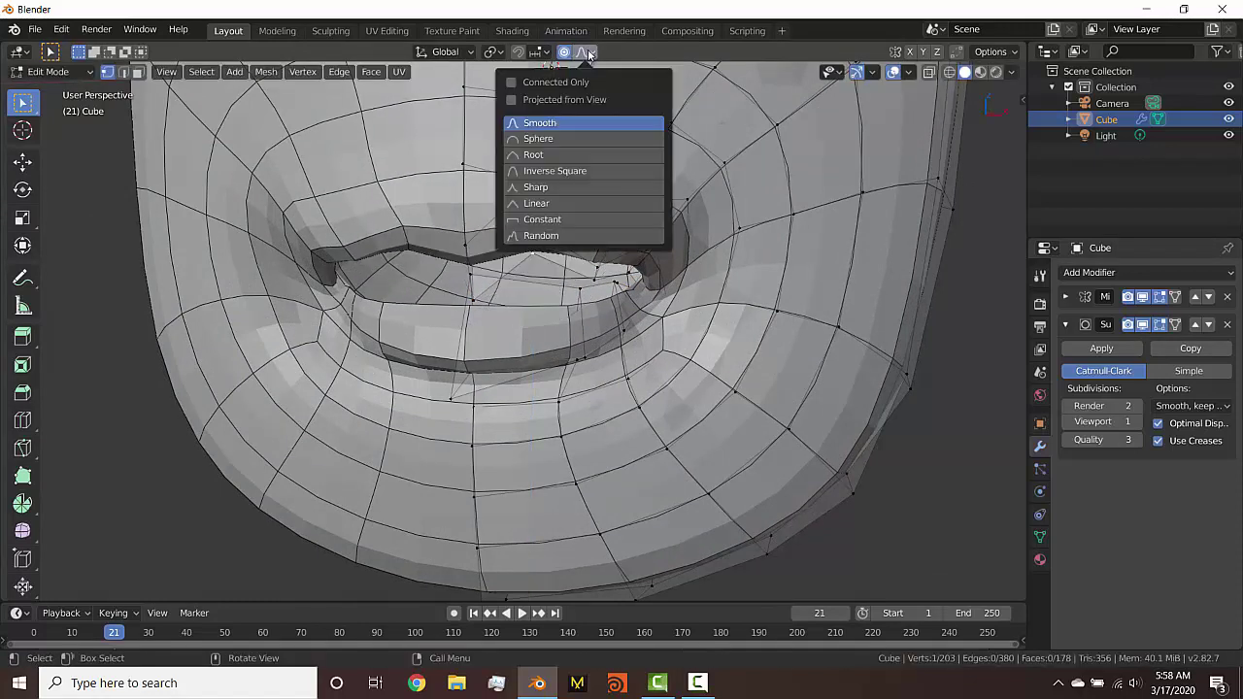
pyautogui.click(511, 86)
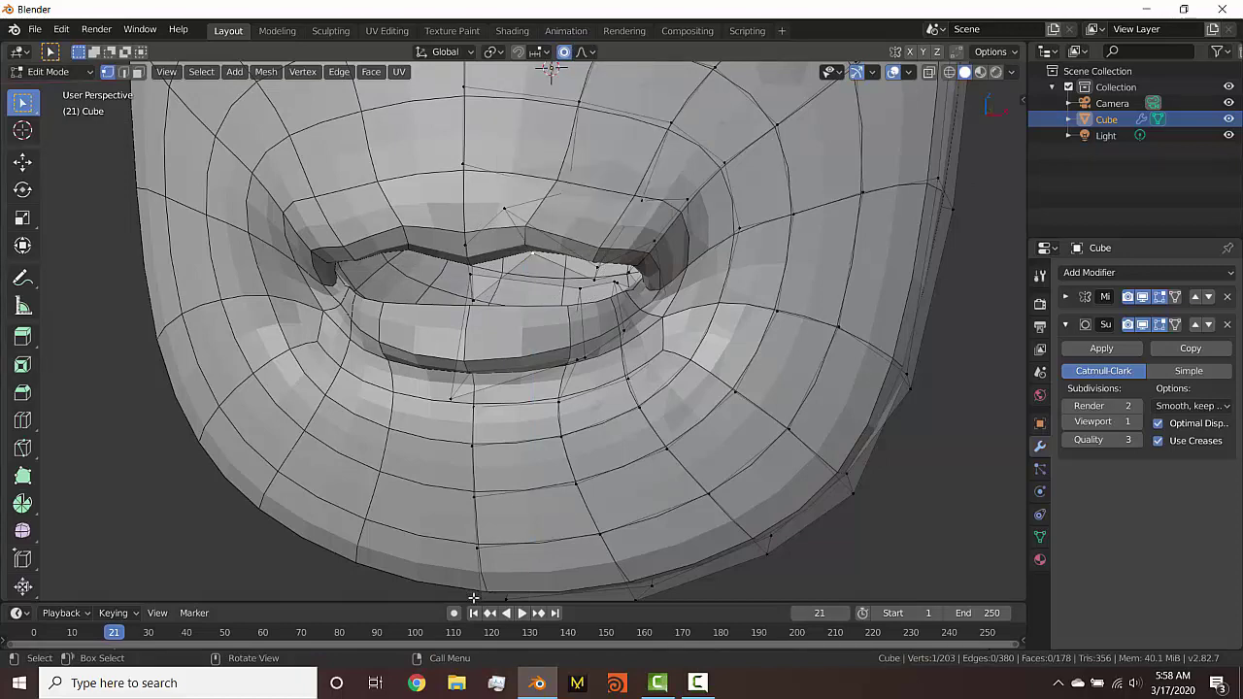
pyautogui.moveTo(507, 365); pyautogui.dragTo(547, 299, button='middle')
pyautogui.press('g')
pyautogui.press('z')
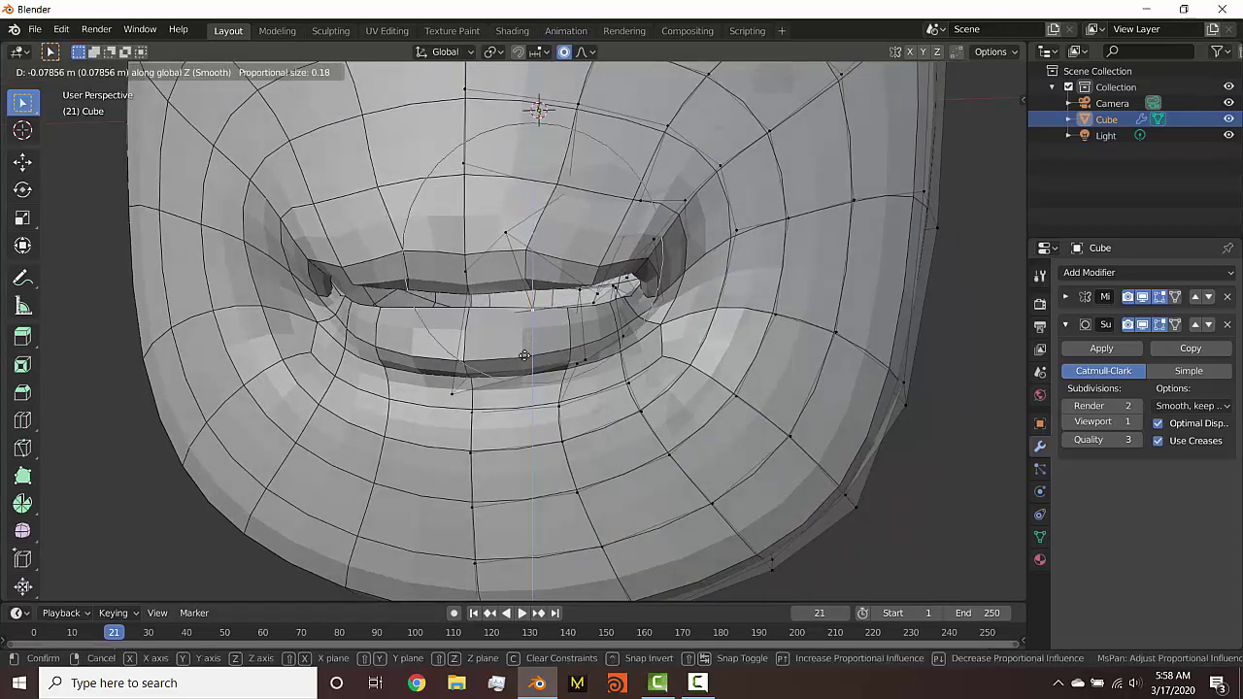
pyautogui.scroll(2, 505, 311)
pyautogui.click(473, 300)
# Deselect everything and examine the shape of both lips from the side and the front
pyautogui.moveTo(492, 288); pyautogui.dragTo(433, 280, button='middle')
pyautogui.hotkey('alt', 'a')
pyautogui.moveTo(595, 300); pyautogui.dragTo(553, 313, button='middle')
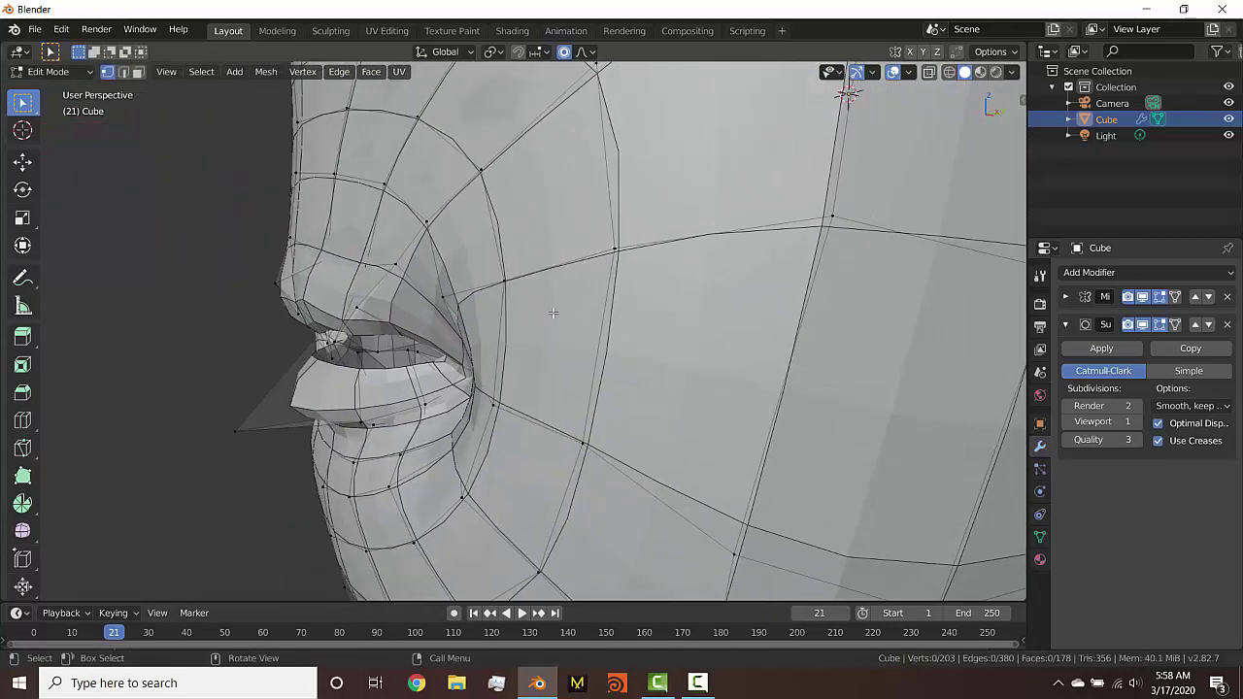
pyautogui.moveTo(386, 332); pyautogui.dragTo(418, 328, button='middle')
pyautogui.scroll(4, 325, 358)
pyautogui.moveTo(325, 359); pyautogui.dragTo(403, 356, button='middle')
pyautogui.scroll(-2, 250, 352)
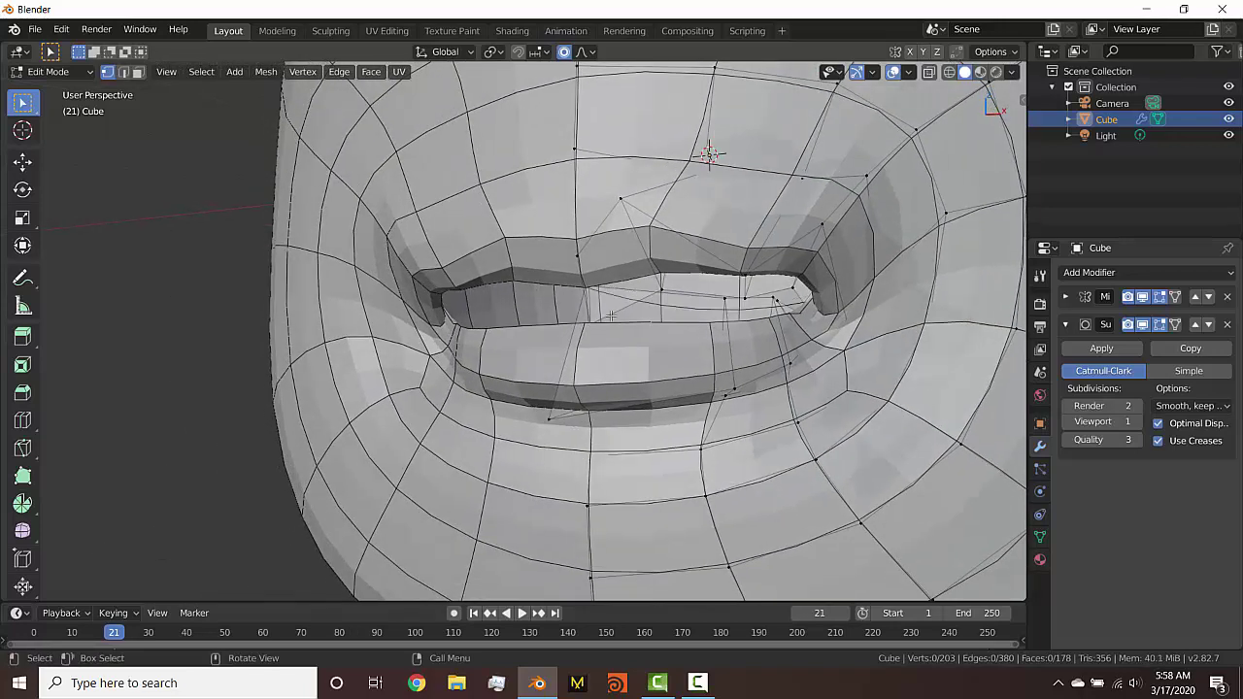
pyautogui.moveTo(627, 312); pyautogui.dragTo(478, 516, button='middle')
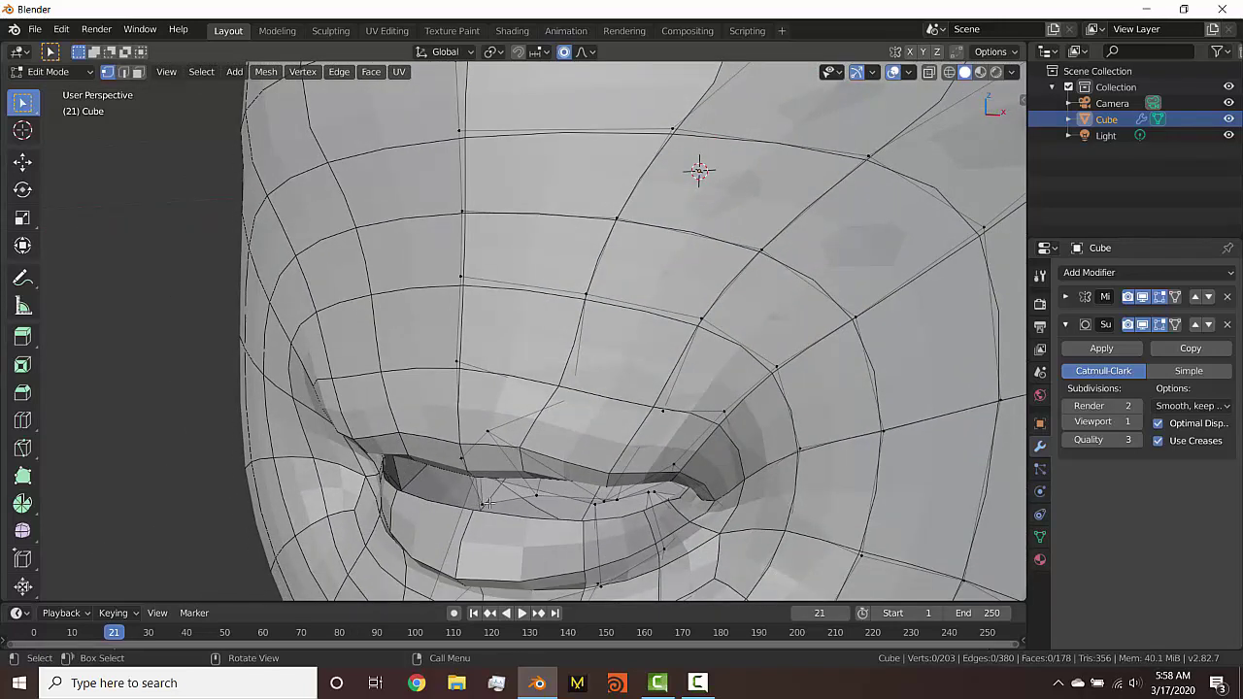
# Select the upper lip's inner centre vertex and move it -0.0699 m along Y with connected proportional editing at size 0.218
pyautogui.press('z')
pyautogui.click(481, 506)
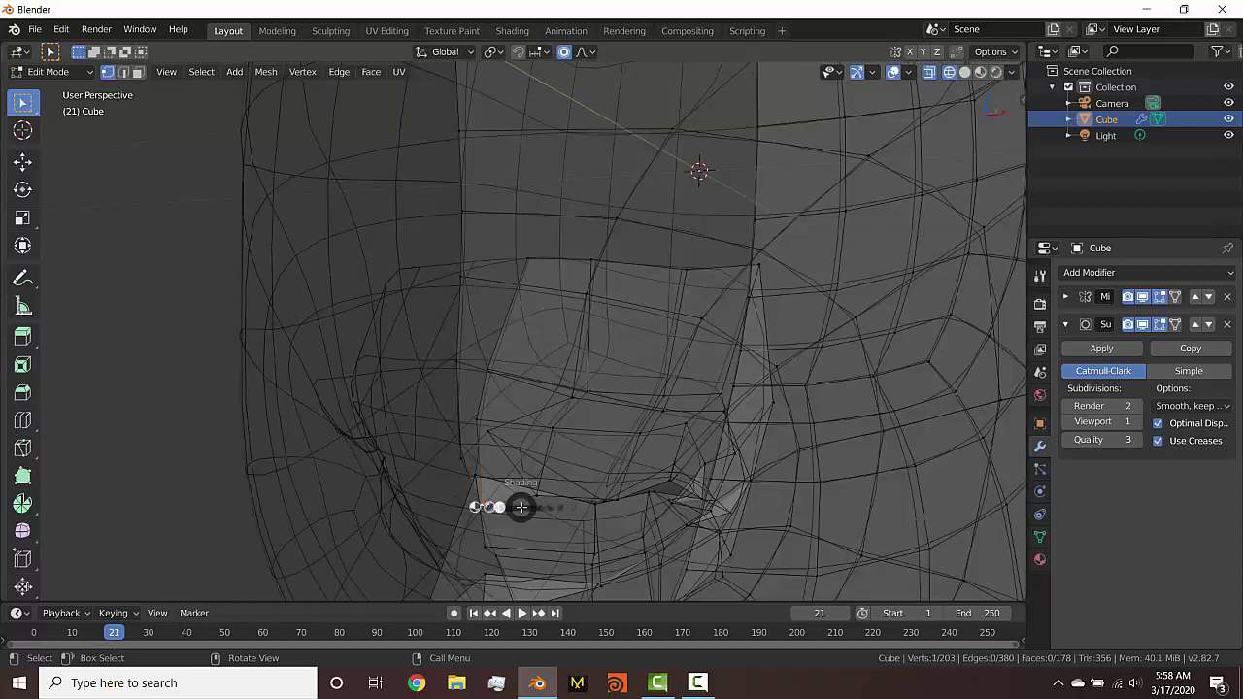
pyautogui.click(600, 505)
pyautogui.moveTo(604, 495)
pyautogui.mouseDown(button='middle')
pyautogui.moveTo(540, 487)
pyautogui.moveTo(555, 470)
pyautogui.mouseUp(button='middle')
pyautogui.scroll(-1, 542, 488)
pyautogui.press('g')
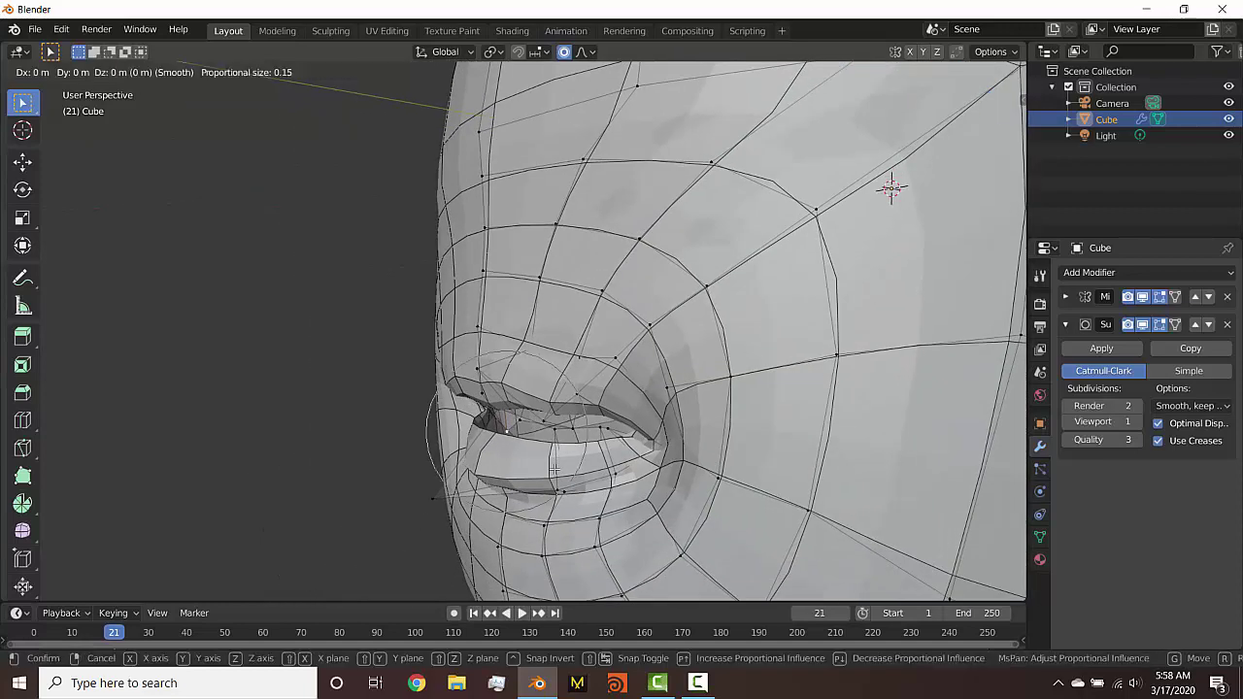
pyautogui.press('y')
pyautogui.scroll(-4, 507, 468)
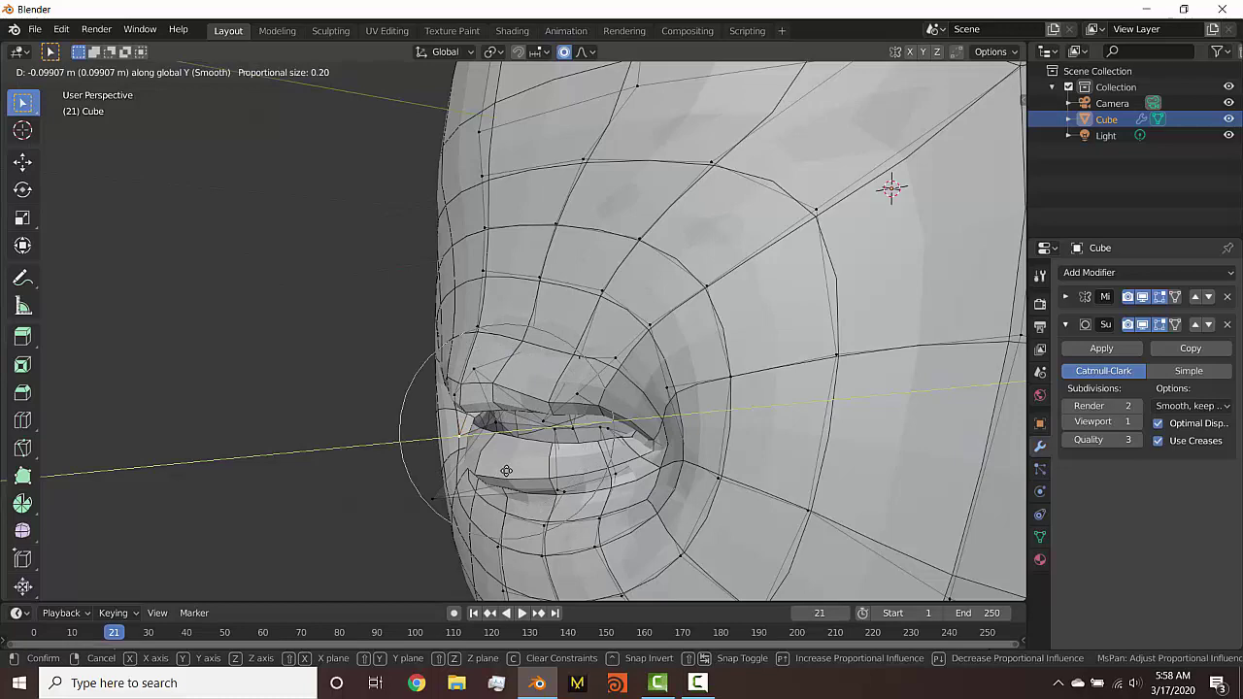
pyautogui.click(517, 468)
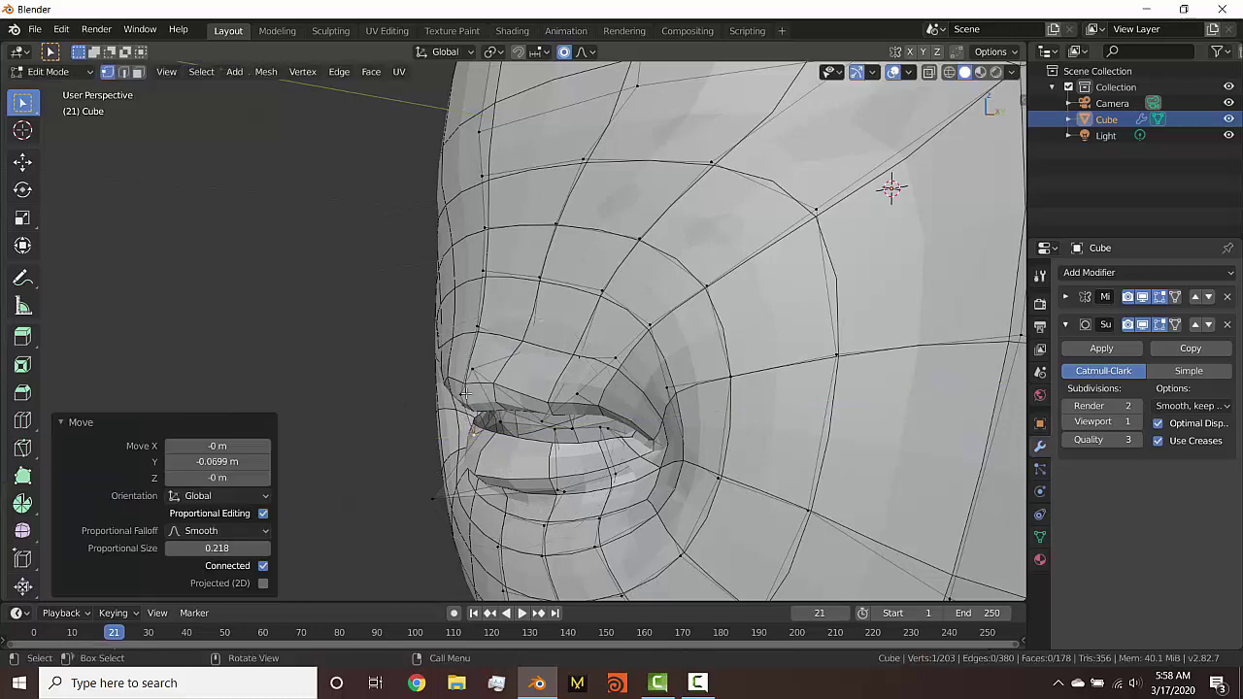
pyautogui.click(466, 394)
pyautogui.press('g')
pyautogui.press('y')
pyautogui.rightClick(509, 373)
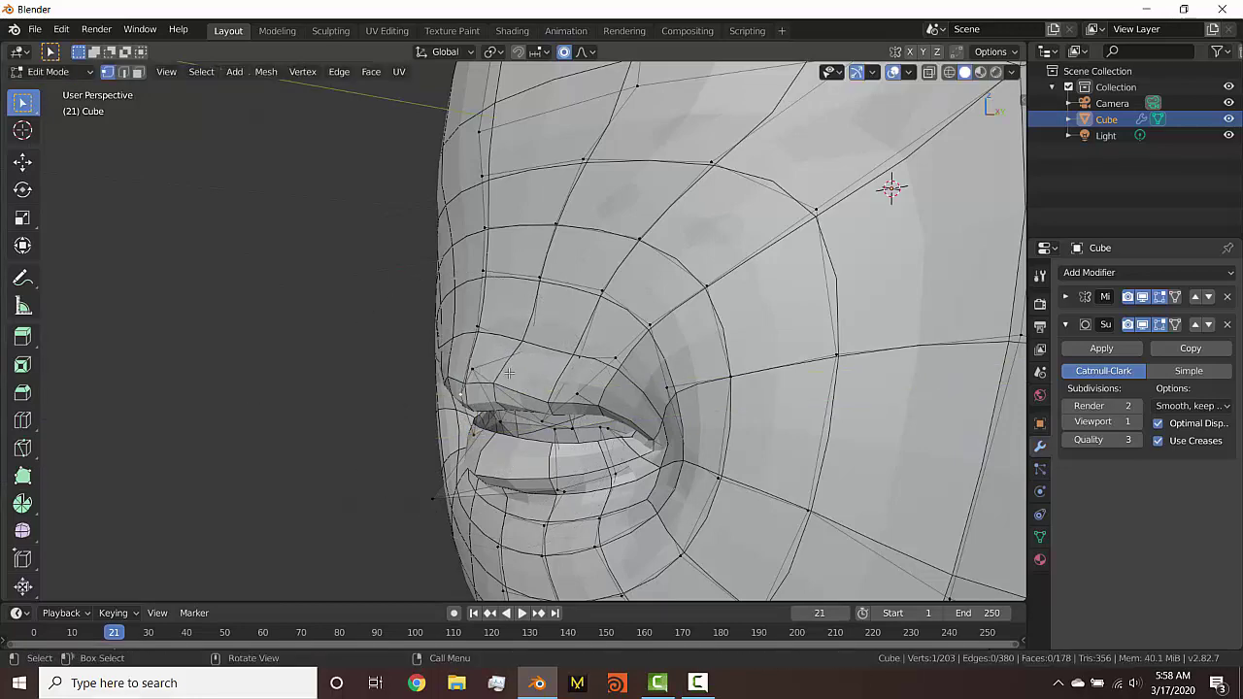
# Cut an edge loop around the outer part of the lips, slid to about -0.36, and select the upper lip's front centre vertex
pyautogui.moveTo(509, 373); pyautogui.dragTo(474, 356, button='middle')
pyautogui.hotkey('ctrl', 'r')
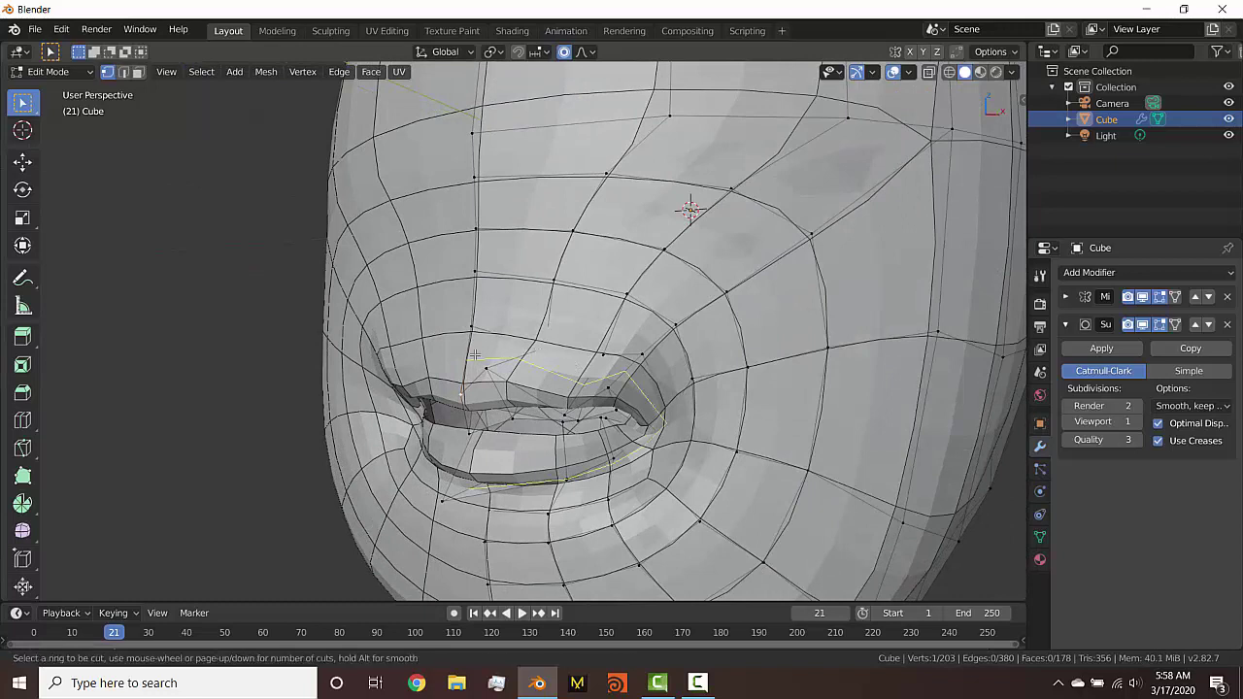
pyautogui.click(474, 356)
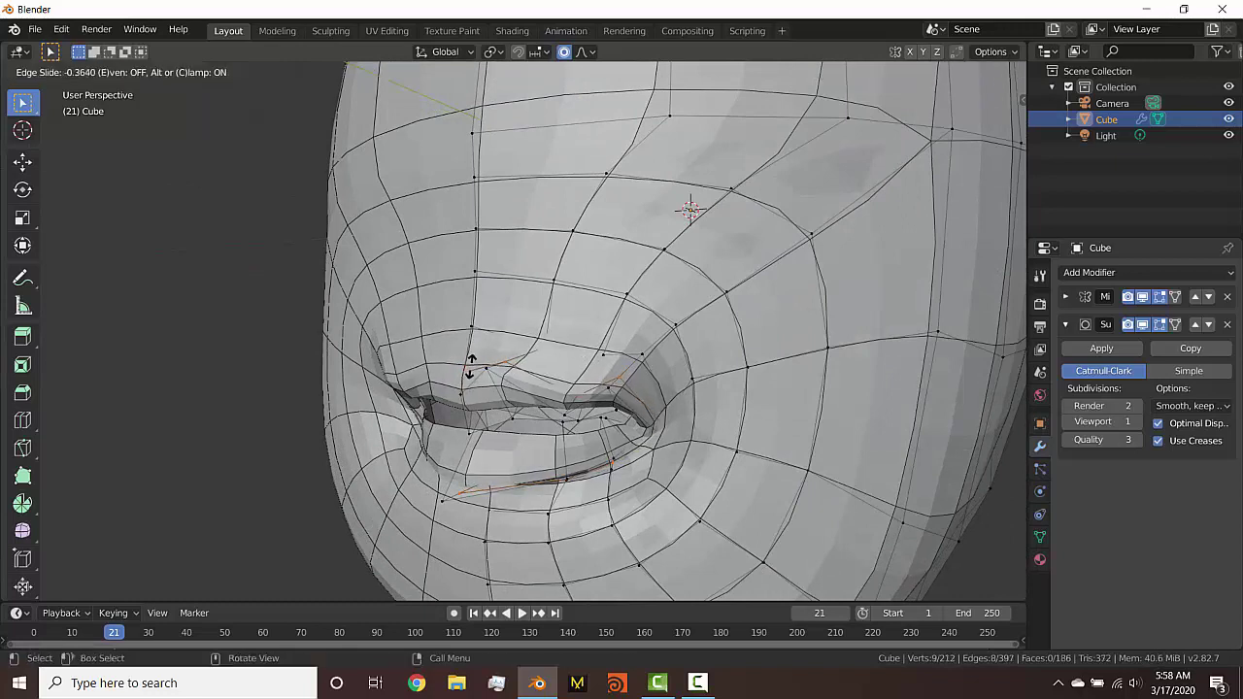
pyautogui.click(471, 367)
pyautogui.click(480, 389)
pyautogui.press('g')
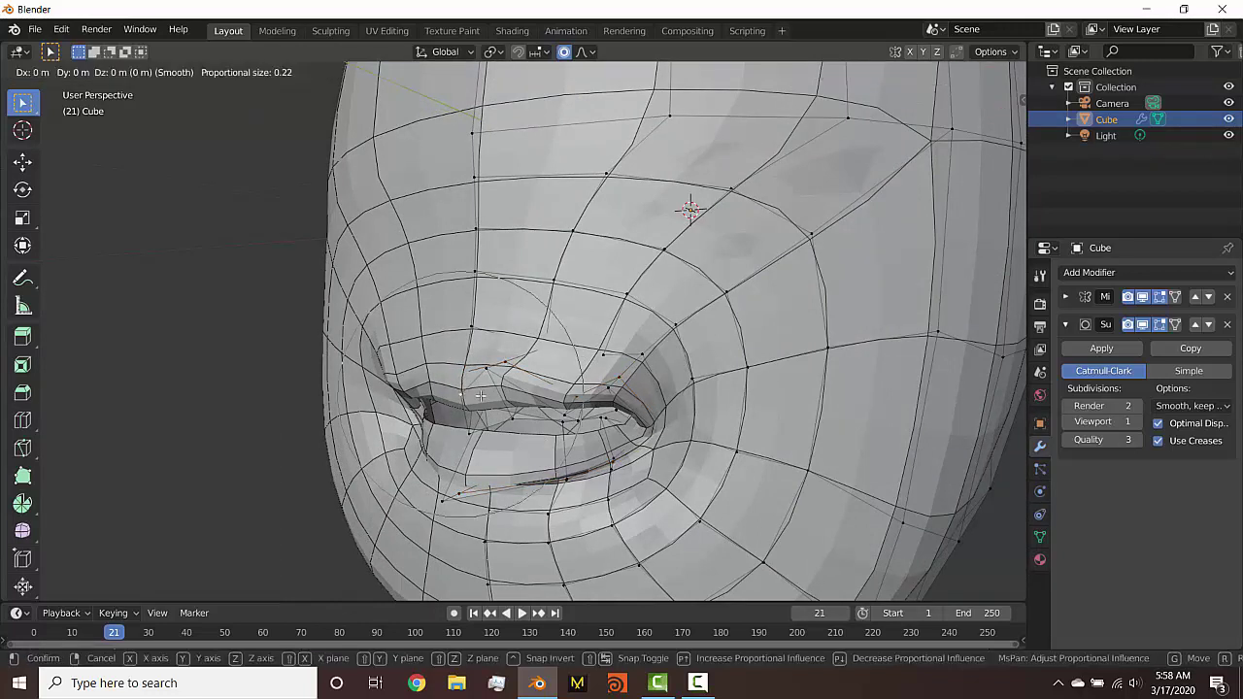
pyautogui.press('z')
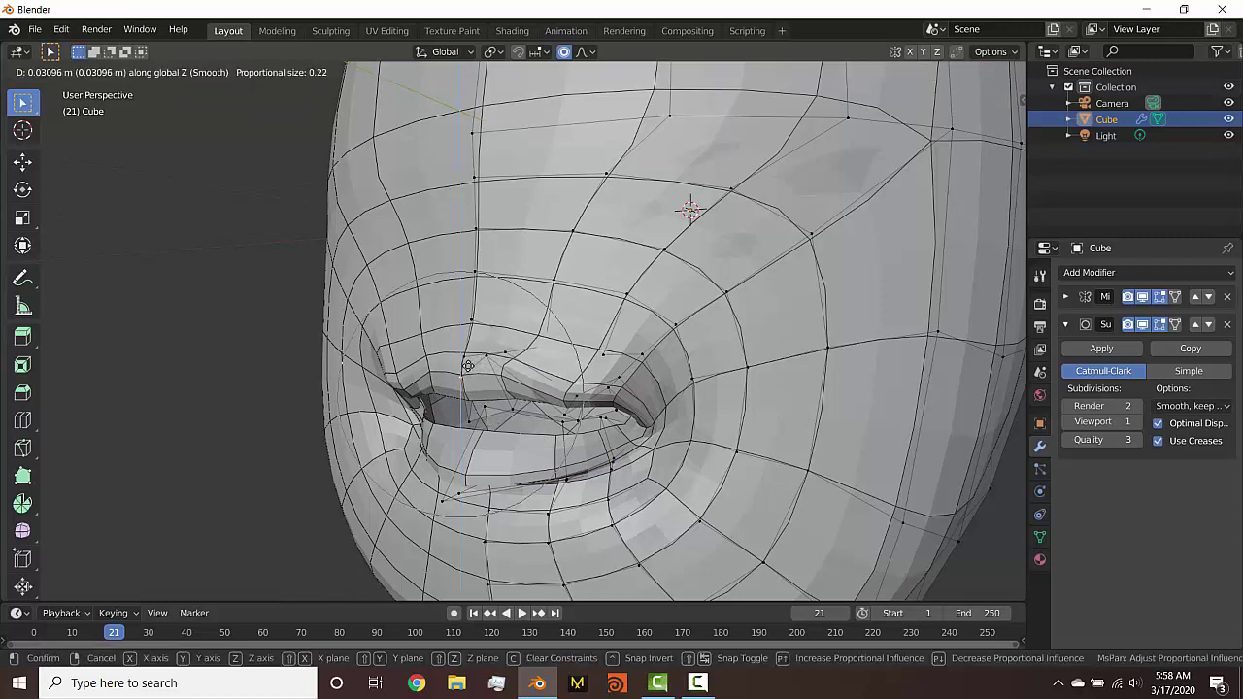
pyautogui.rightClick(468, 366)
# Turn off proportional editing, adjust the upper lip's front centre vertex along Z, and move it about -0.044 m along Y
pyautogui.press('g')
pyautogui.press('z')
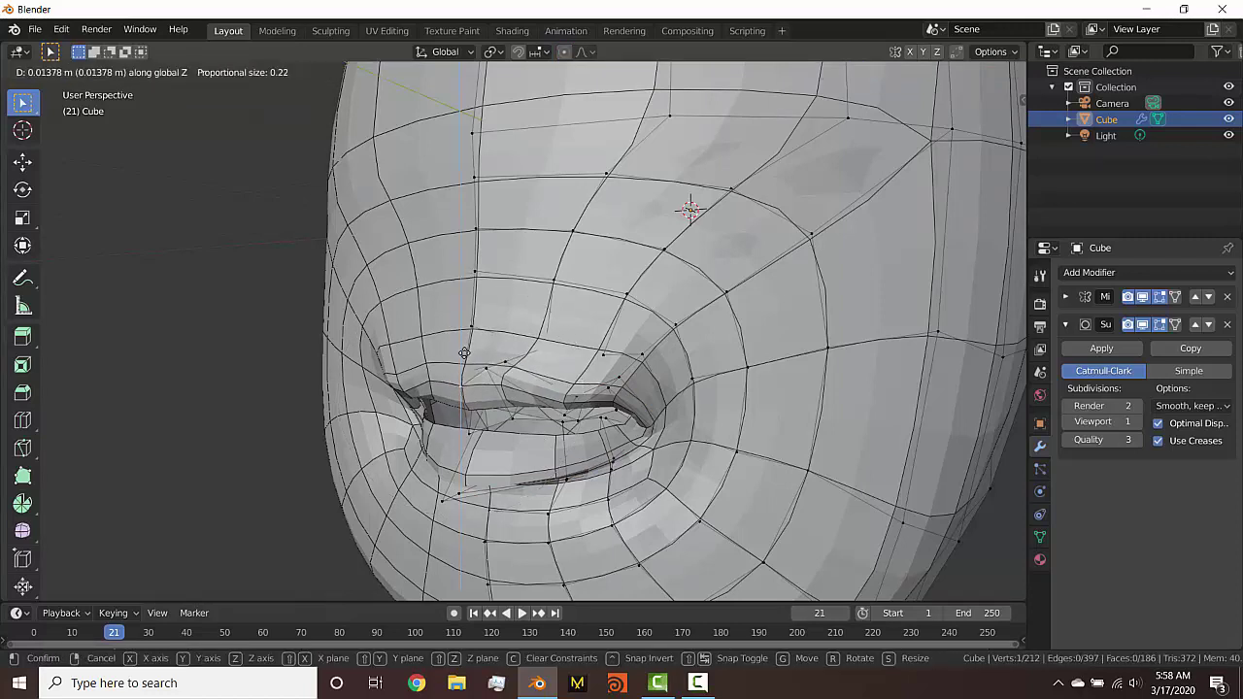
pyautogui.click(467, 373)
pyautogui.moveTo(467, 373); pyautogui.dragTo(514, 376, button='middle')
pyautogui.press('g')
pyautogui.press('y')
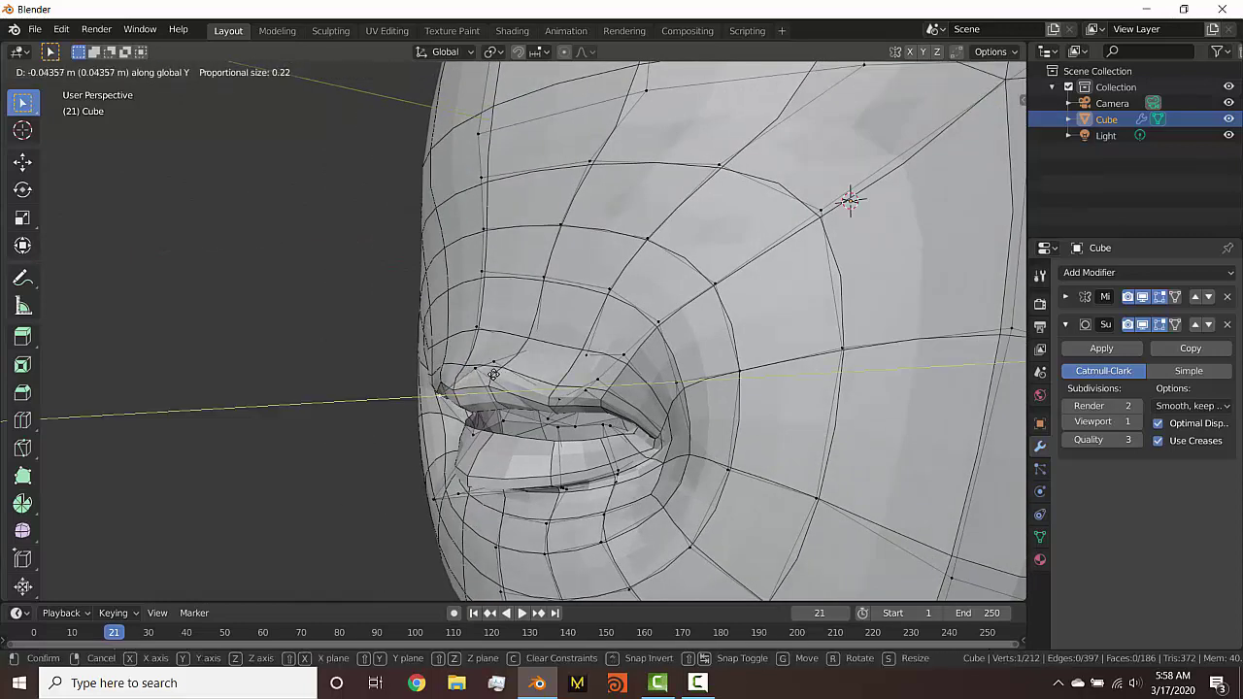
pyautogui.click(494, 375)
# Select the new edge loop around the lips and scale it along Z to about 0.78
pyautogui.keyDown('alt'); pyautogui.click(467, 363); pyautogui.keyUp('alt')
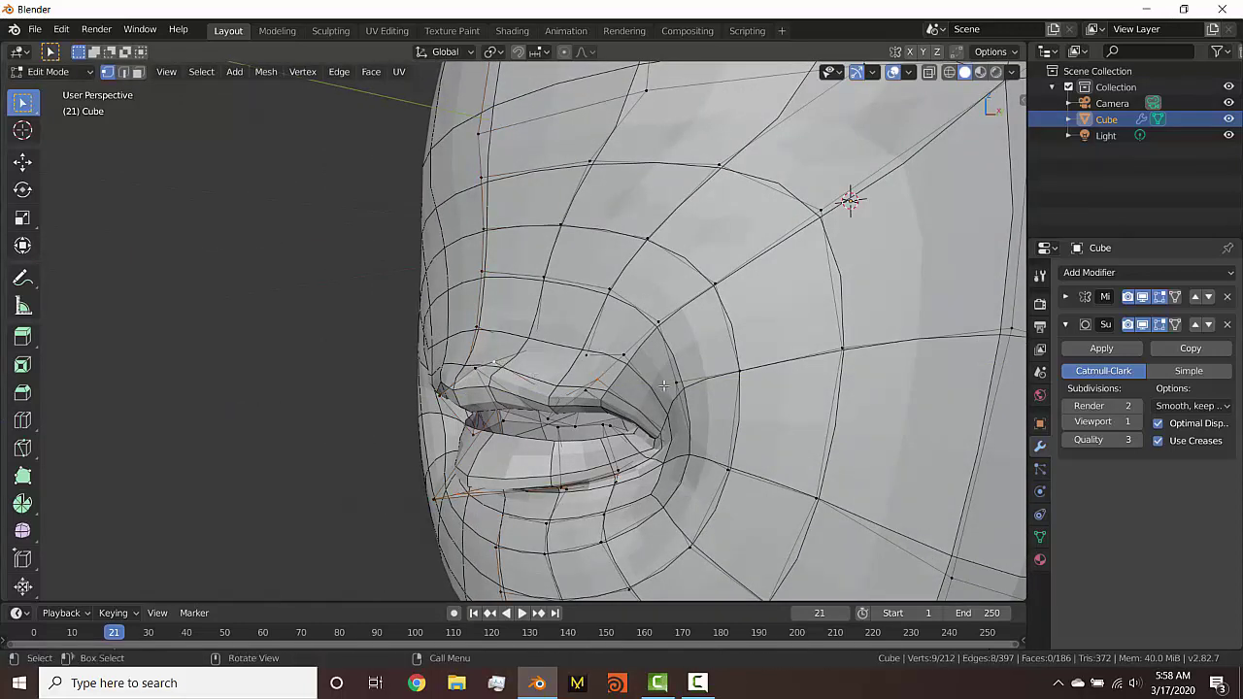
pyautogui.press('s')
pyautogui.press('z')
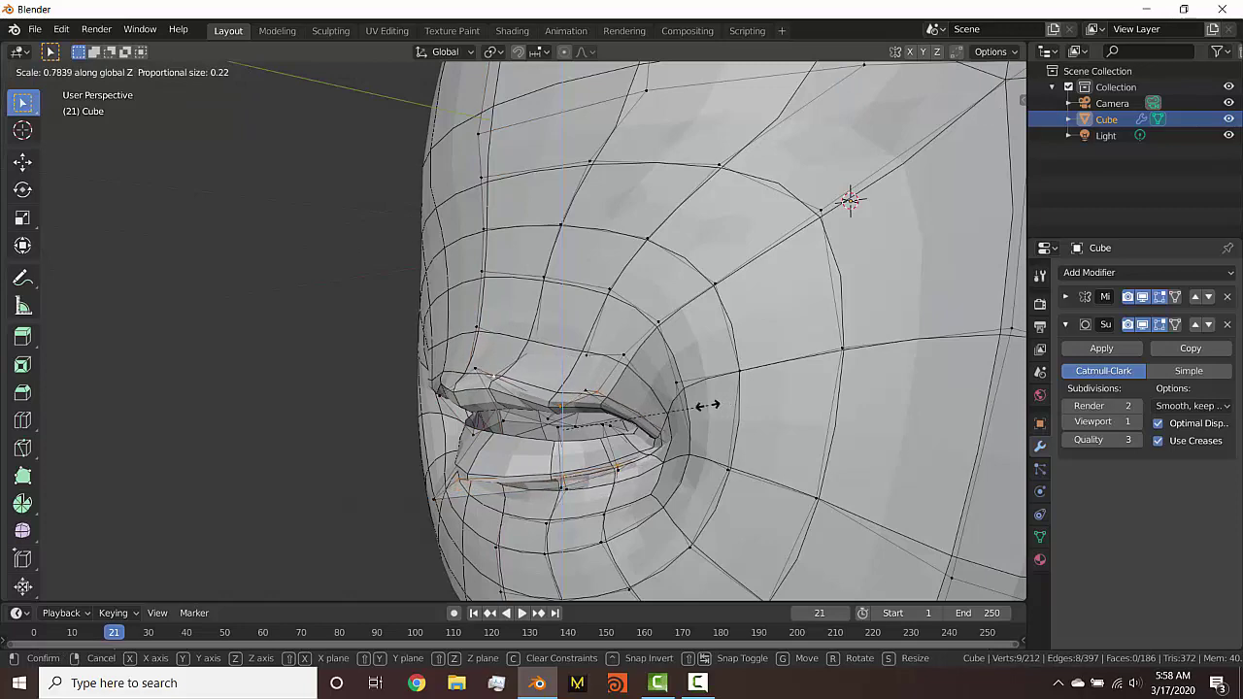
pyautogui.click(707, 405)
pyautogui.press('s')
pyautogui.press('z')
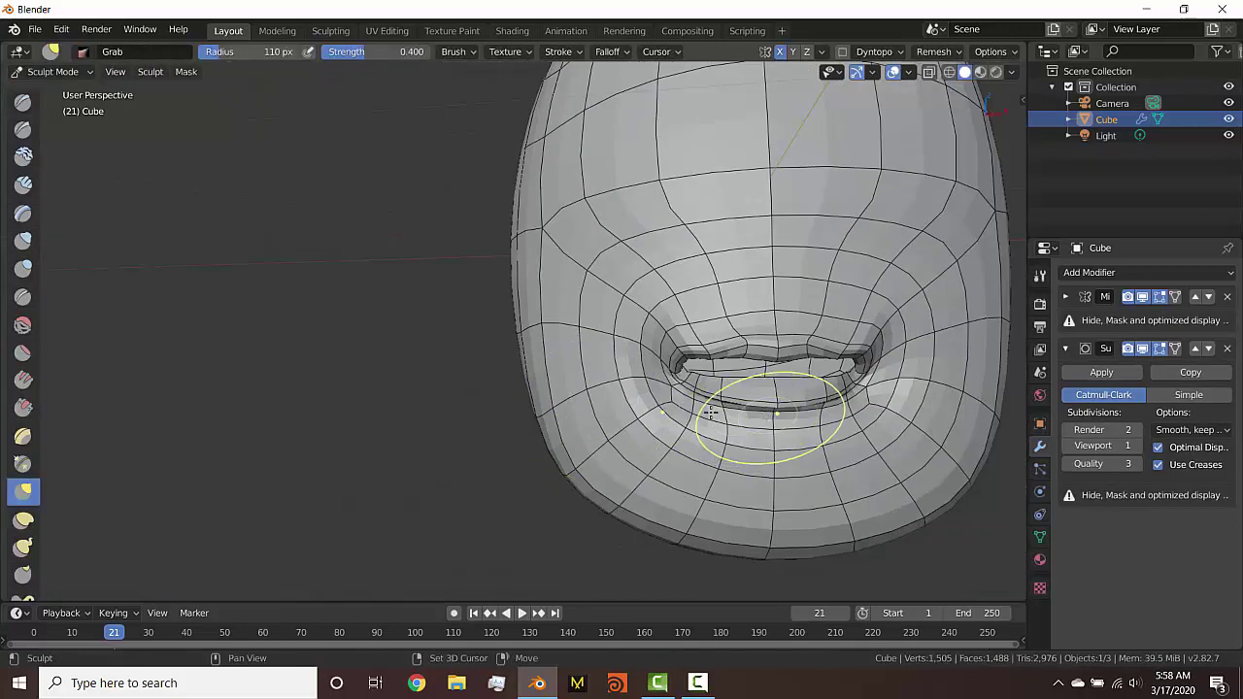
# Switch to Object Mode and shade the head smooth
pyautogui.scroll(-2, 522, 375)
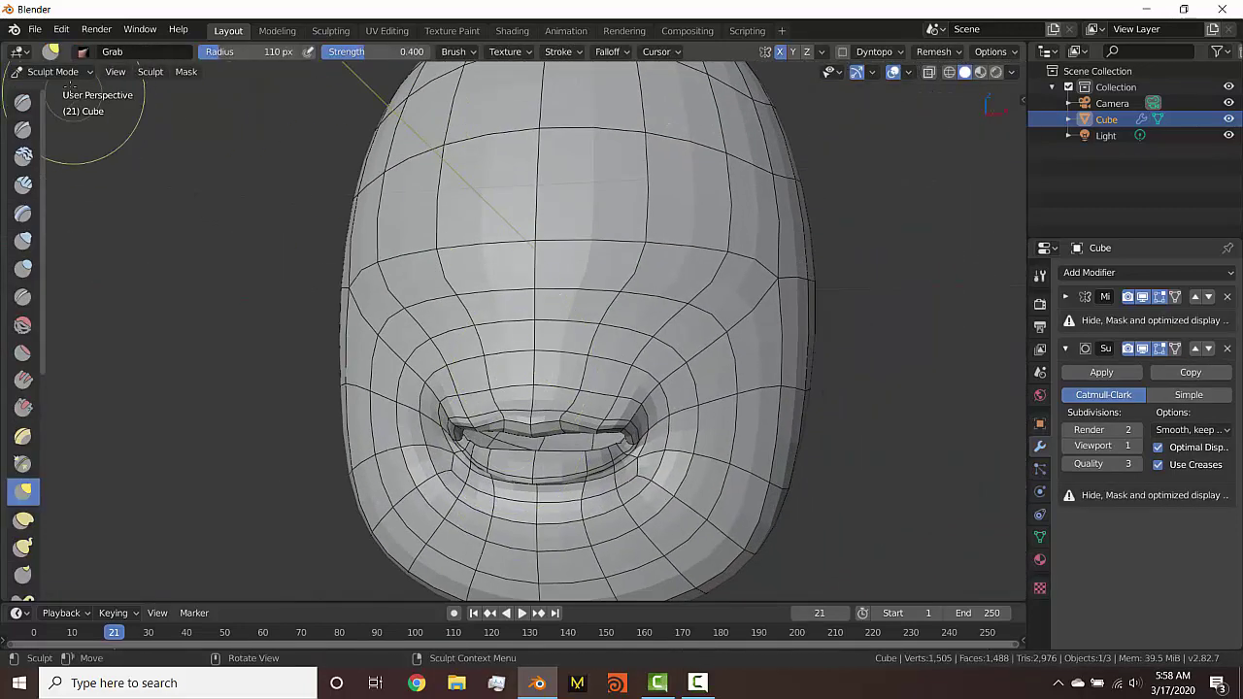
pyautogui.click(54, 72)
pyautogui.click(57, 90)
pyautogui.rightClick(635, 279)
pyautogui.moveTo(499, 311); pyautogui.dragTo(770, 229, button='middle')
pyautogui.click(628, 280)
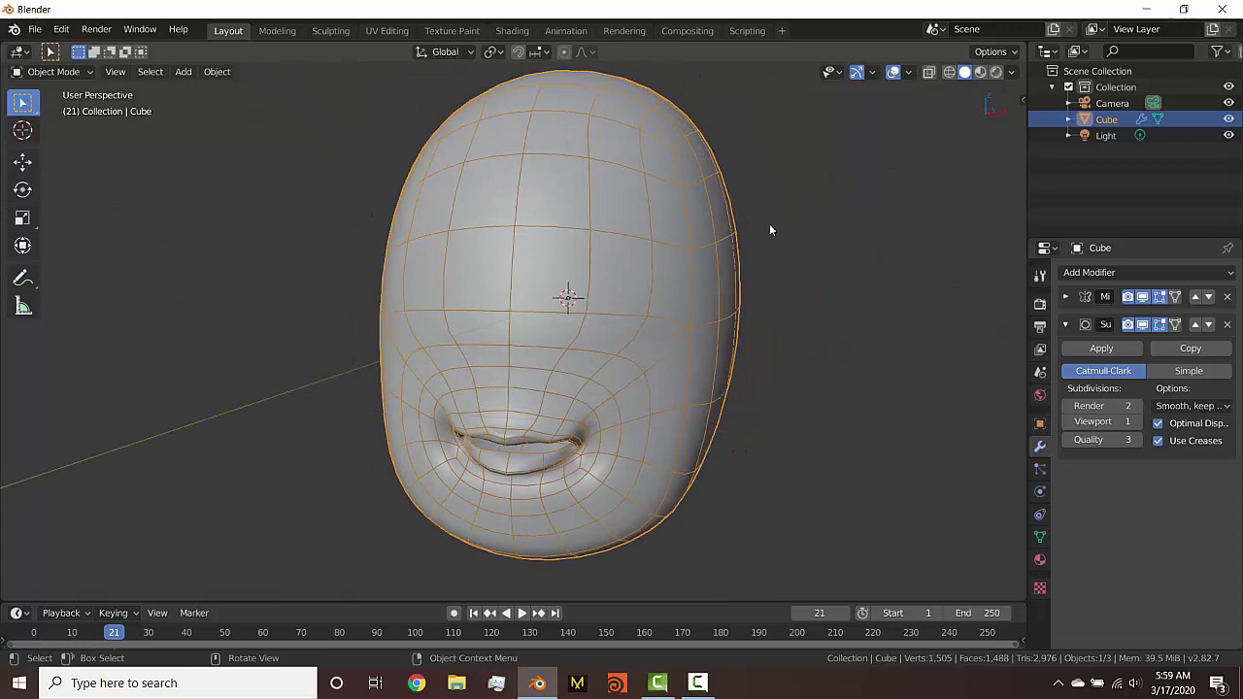
# Switch the viewport to rendered shading to show the head under the scene light
pyautogui.click(996, 74)
pyautogui.moveTo(557, 358)
pyautogui.mouseDown(button='middle')
pyautogui.moveTo(590, 351)
pyautogui.moveTo(593, 322)
pyautogui.mouseUp(button='middle')
pyautogui.scroll(-4, 592, 321)
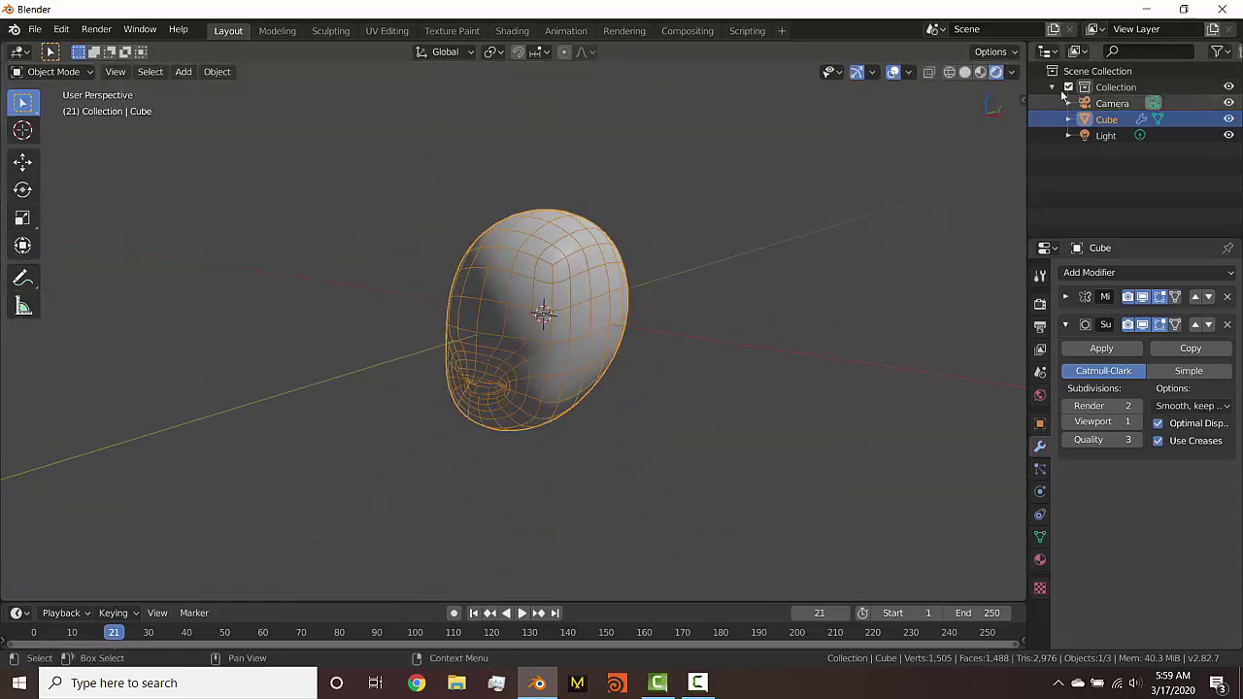
# Select the scene light and move it about -6.79 m along Y to light the front of the face
pyautogui.scroll(-3, 870, 143)
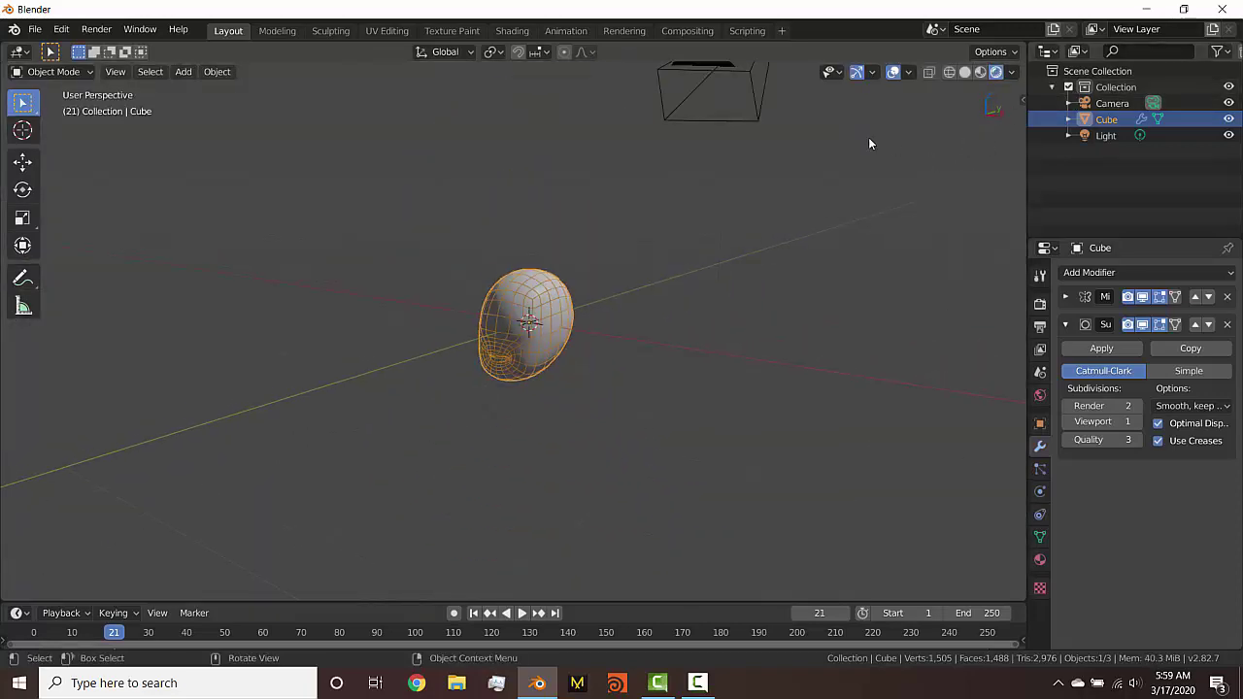
pyautogui.click(725, 183)
pyautogui.press('g')
pyautogui.press('y')
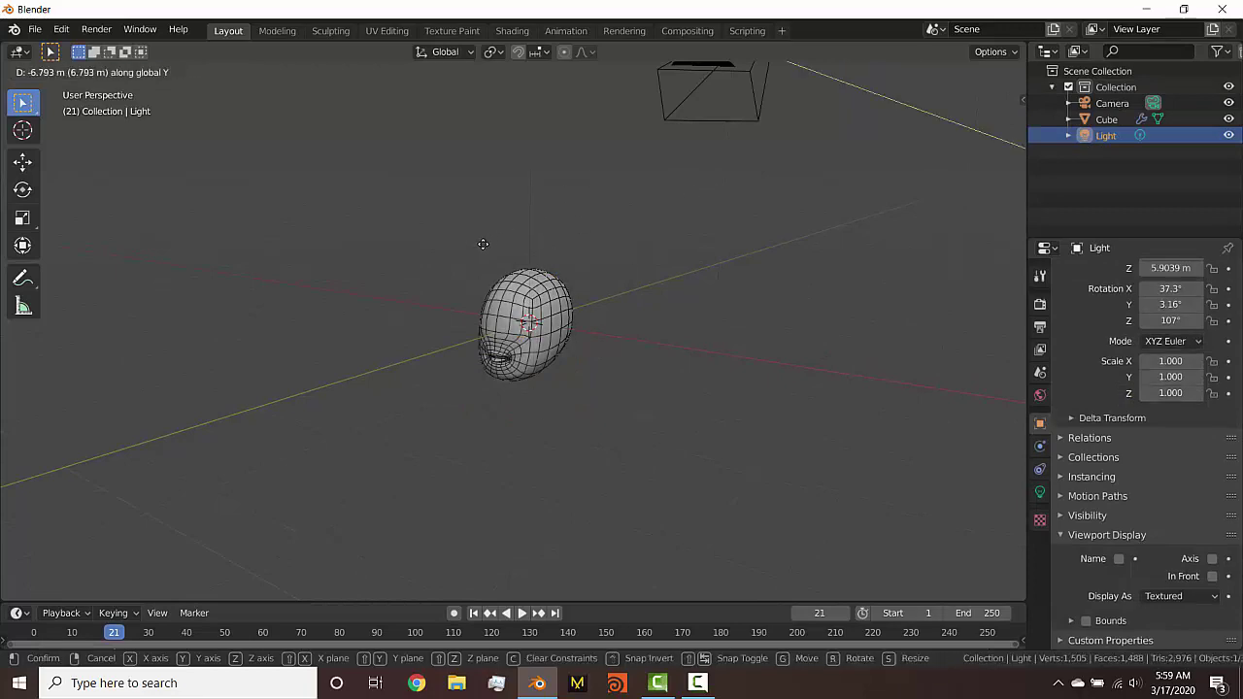
pyautogui.click(483, 244)
# Examine the head's front and the mouth area up close in the rendered shading
pyautogui.scroll(8, 486, 352)
pyautogui.moveTo(485, 352); pyautogui.dragTo(524, 343, button='middle')
pyautogui.scroll(-3, 467, 344)
pyautogui.keyDown('shift'); pyautogui.moveTo(417, 344); pyautogui.dragTo(524, 296, button='middle'); pyautogui.keyUp('shift')
pyautogui.moveTo(525, 297); pyautogui.dragTo(576, 301, button='middle')
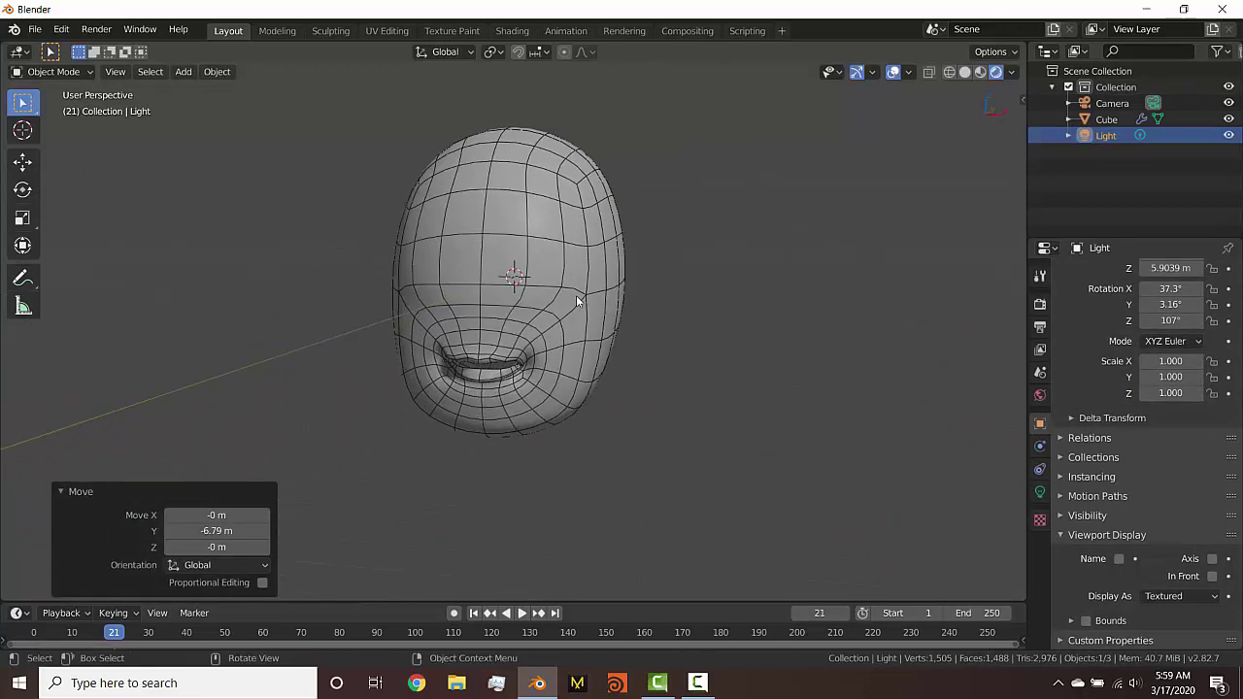
pyautogui.scroll(3, 576, 301)
pyautogui.keyDown('shift'); pyautogui.moveTo(431, 305); pyautogui.dragTo(571, 216, button='middle'); pyautogui.keyUp('shift')
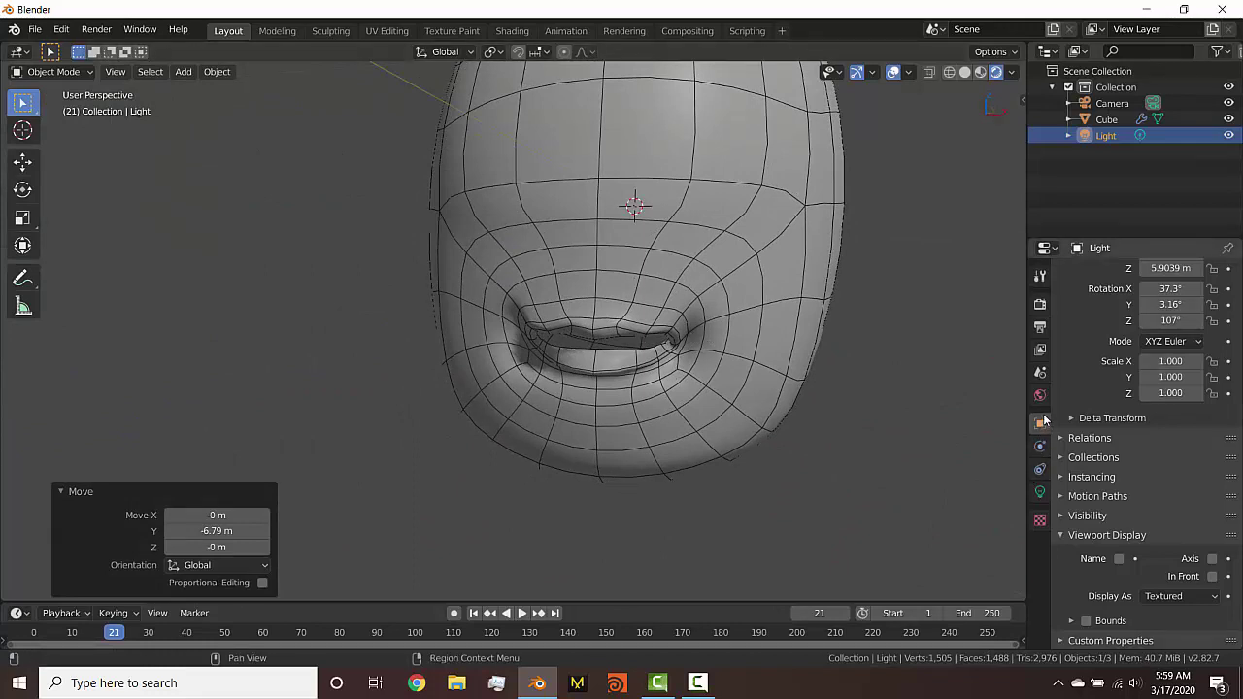
pyautogui.click(706, 687)
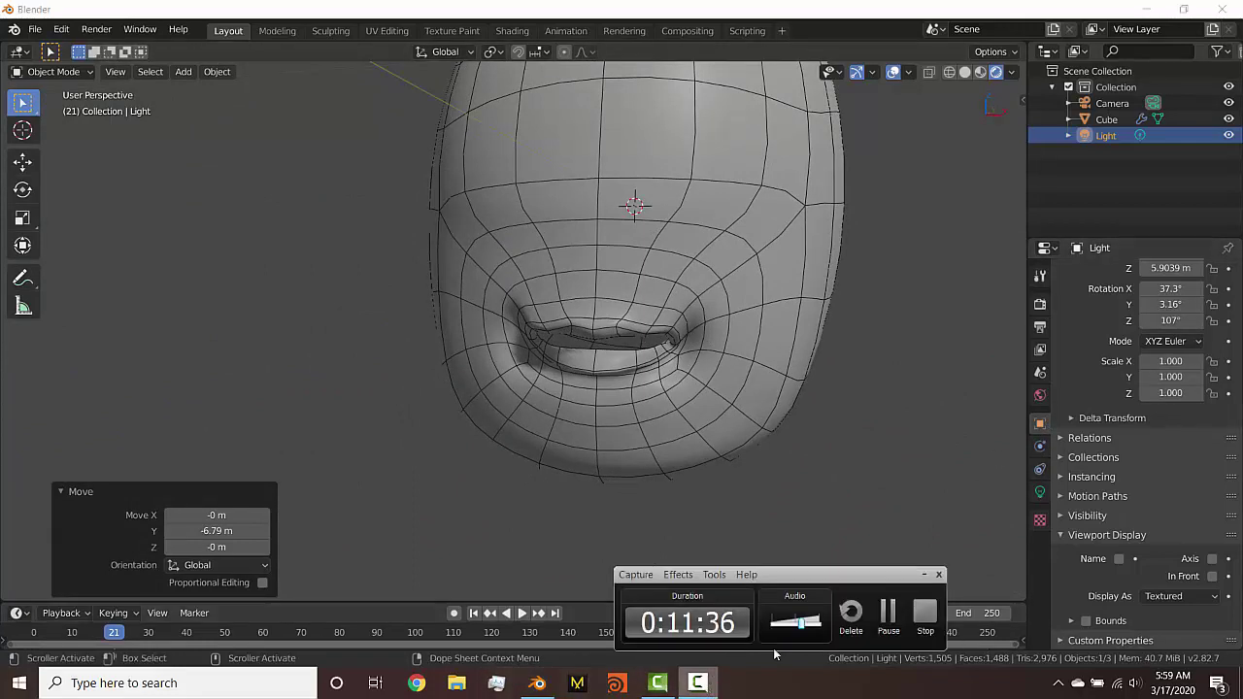